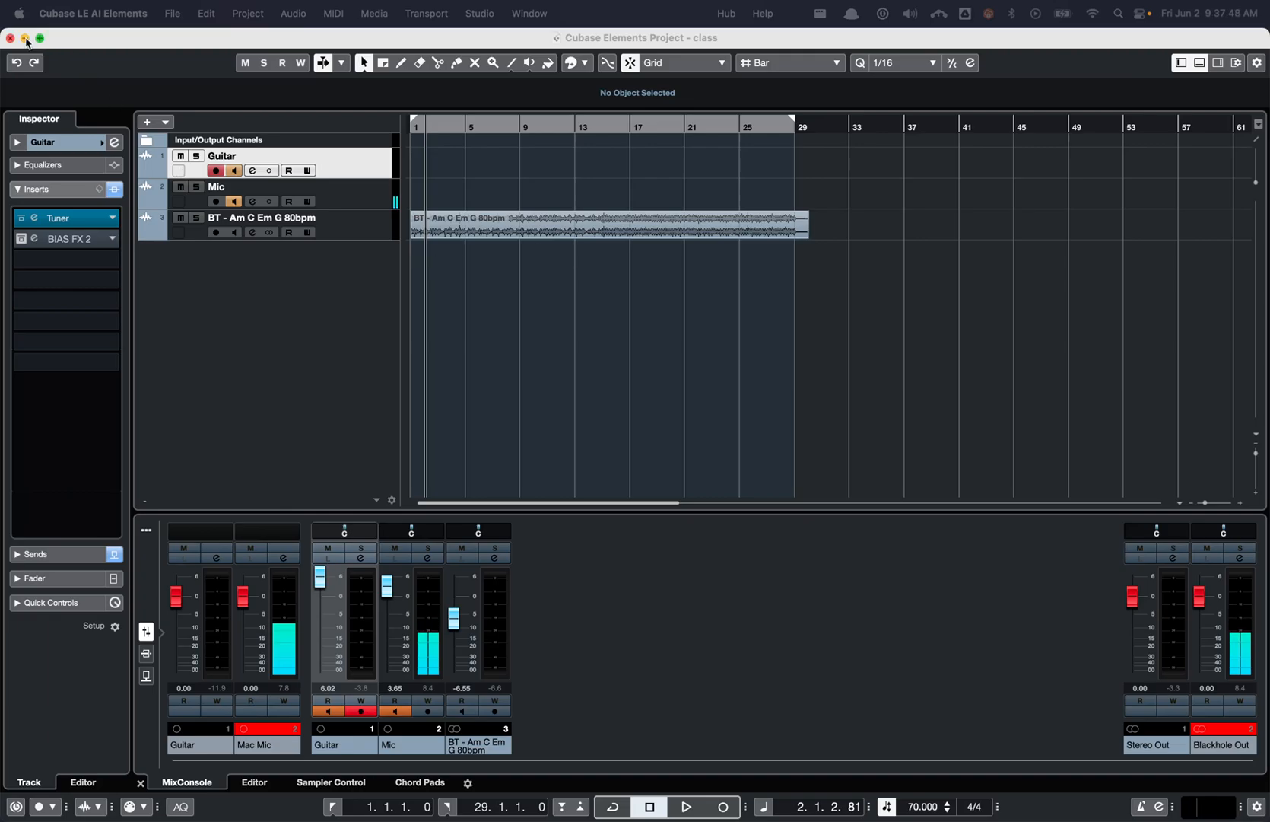
- Minimize the Cubase project and switch to the Chrome window showing the BlackHole website
{"action": "left_click", "coordinate": [25, 38]}
{"action": "mouse_move", "coordinate": [593, 819]}
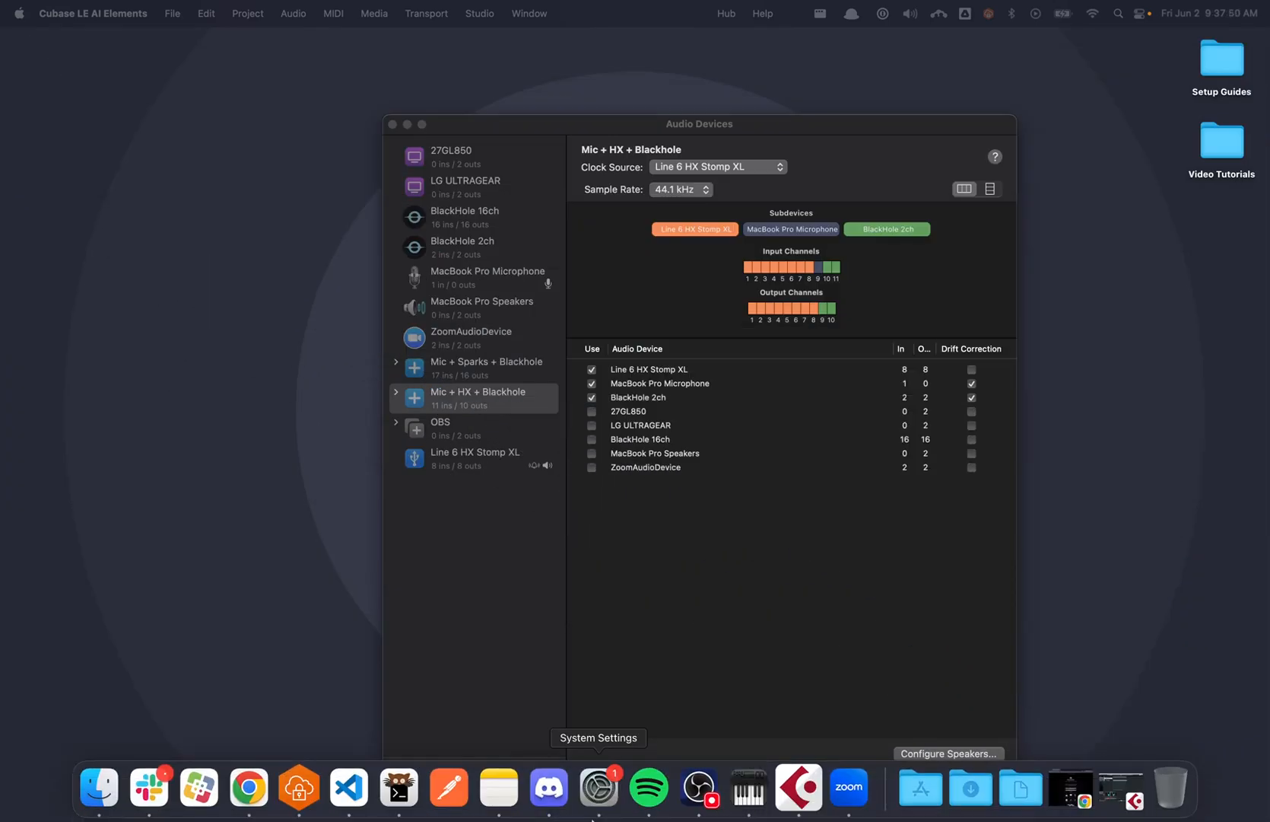
{"action": "left_click", "coordinate": [256, 793]}
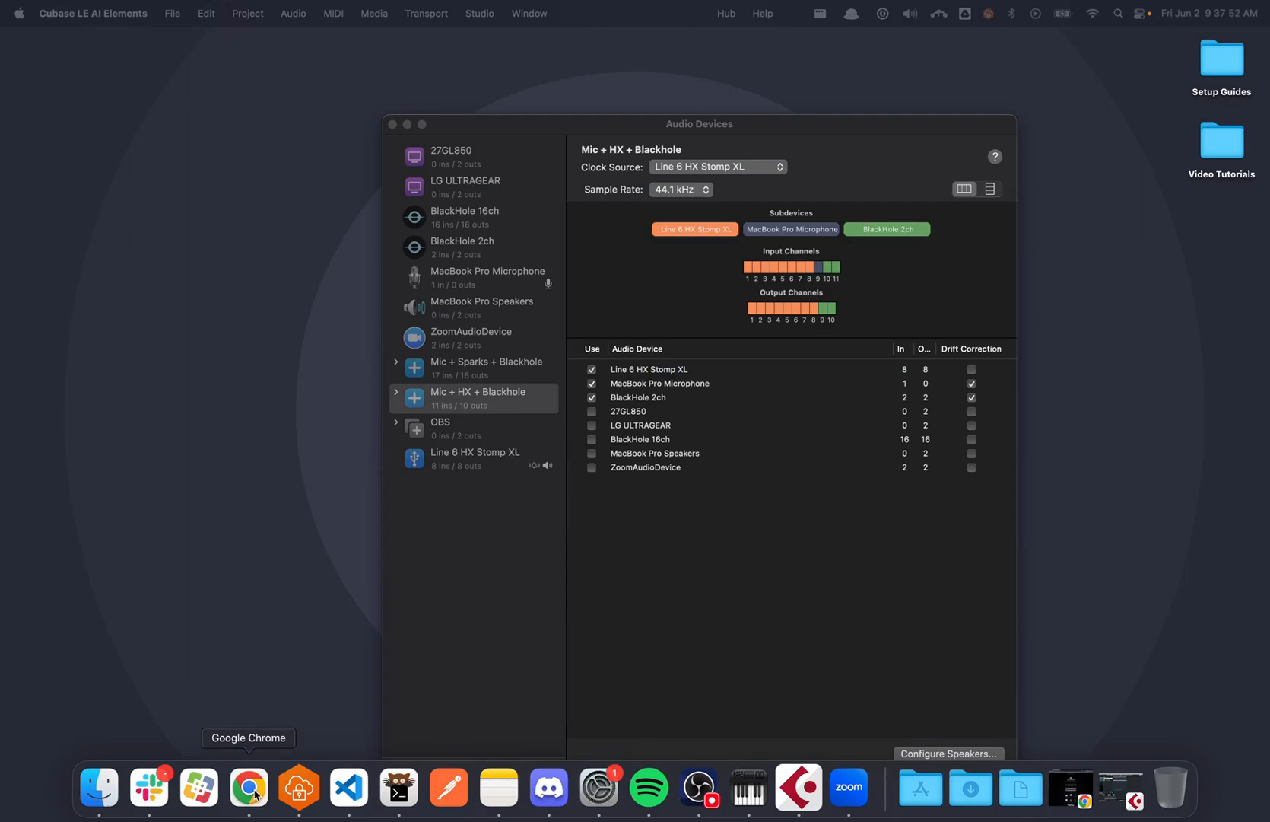
{"action": "left_click", "coordinate": [1063, 793]}
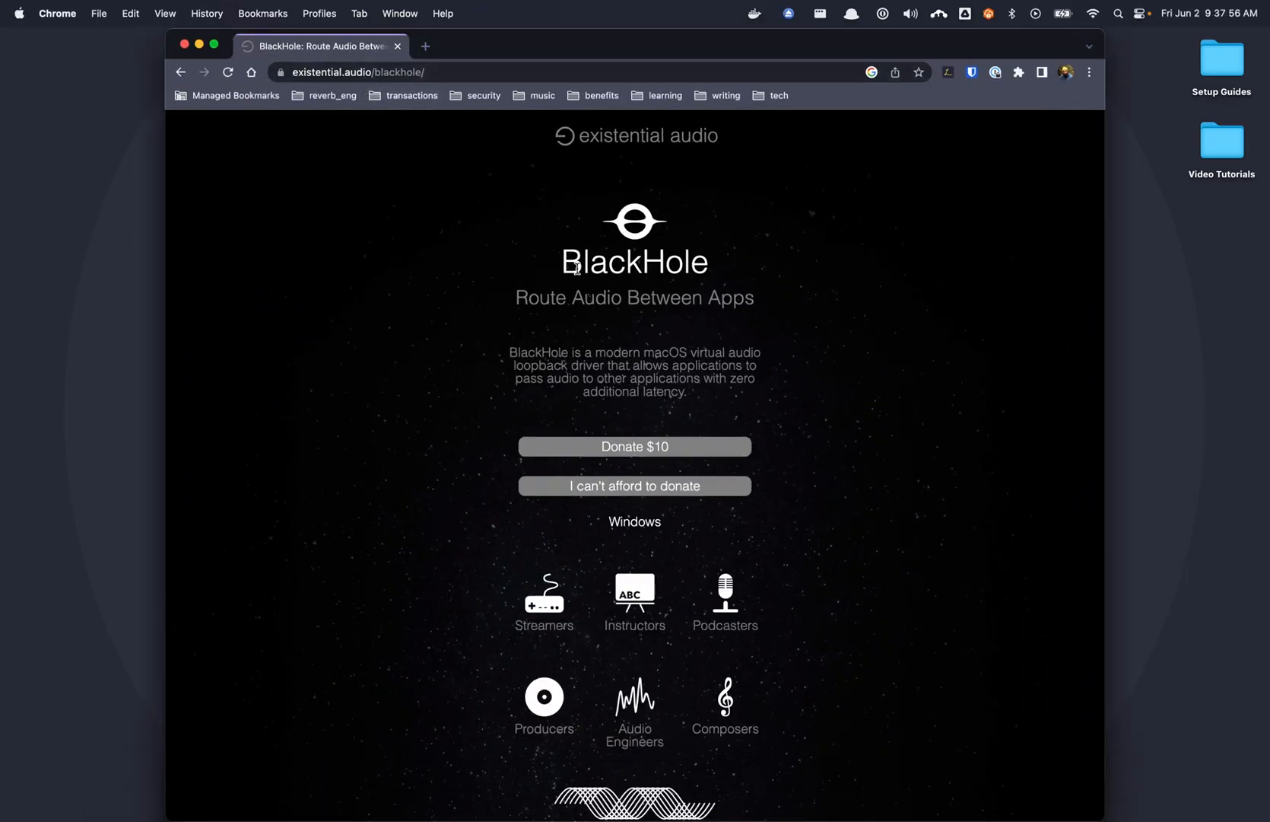
- Highlight the BlackHole name and its tagline "Route Audio Between Apps" on the page to point them out
{"action": "left_click_drag", "start_coordinate": [519, 301], "coordinate": [788, 334]}
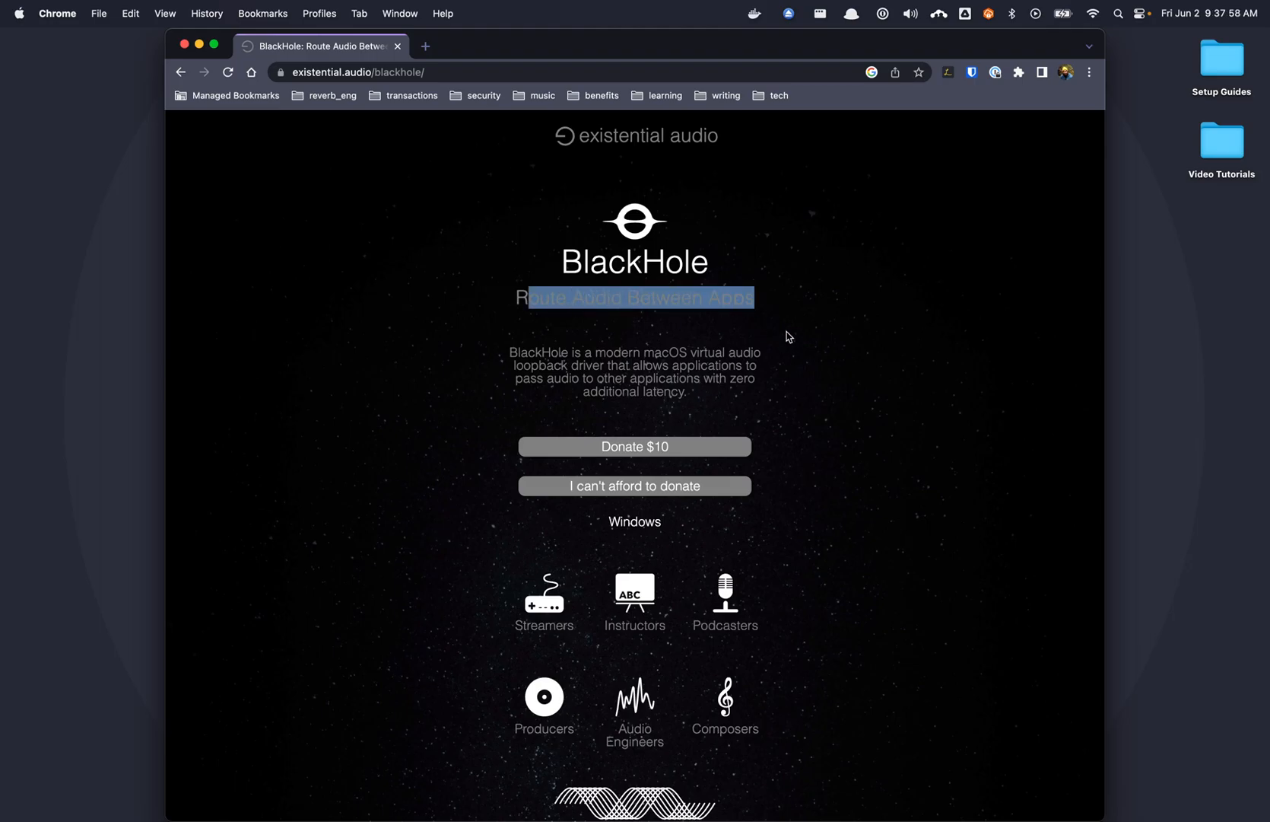
{"action": "left_click", "coordinate": [787, 337]}
{"action": "left_click_drag", "start_coordinate": [564, 268], "coordinate": [720, 272]}
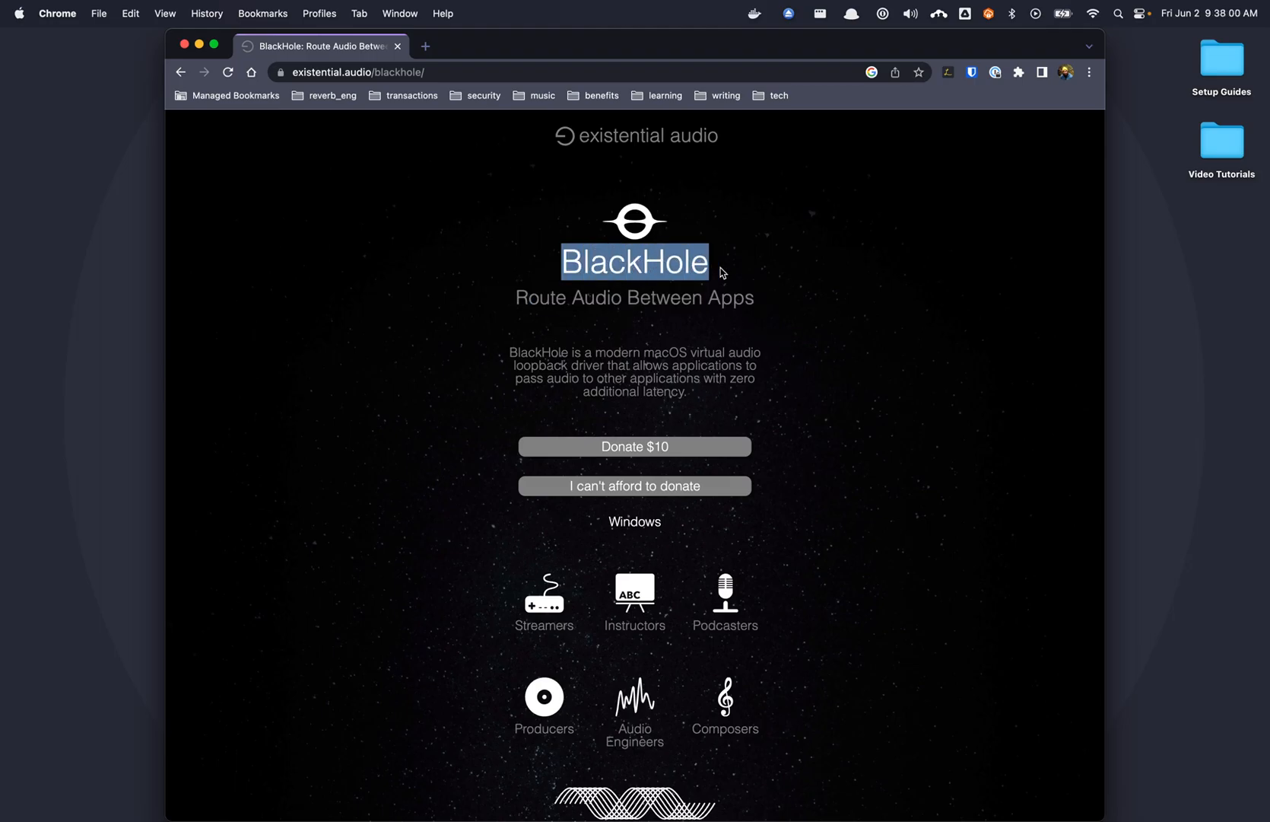
{"action": "left_click", "coordinate": [744, 289]}
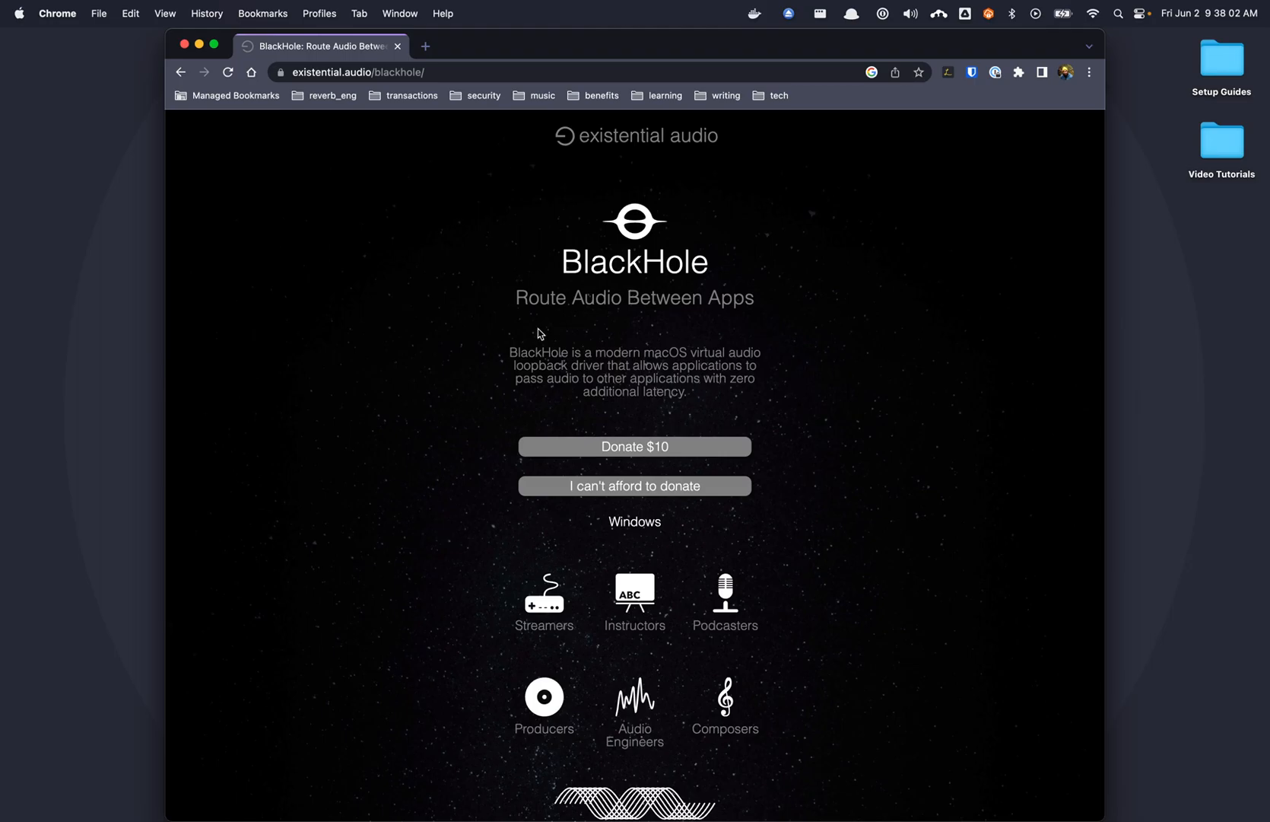
- Follow the BlackHole page's Download link and reveal the request form for users who can't afford to donate
{"action": "scroll", "coordinate": [582, 257], "scroll_direction": "down", "scroll_amount": 10}
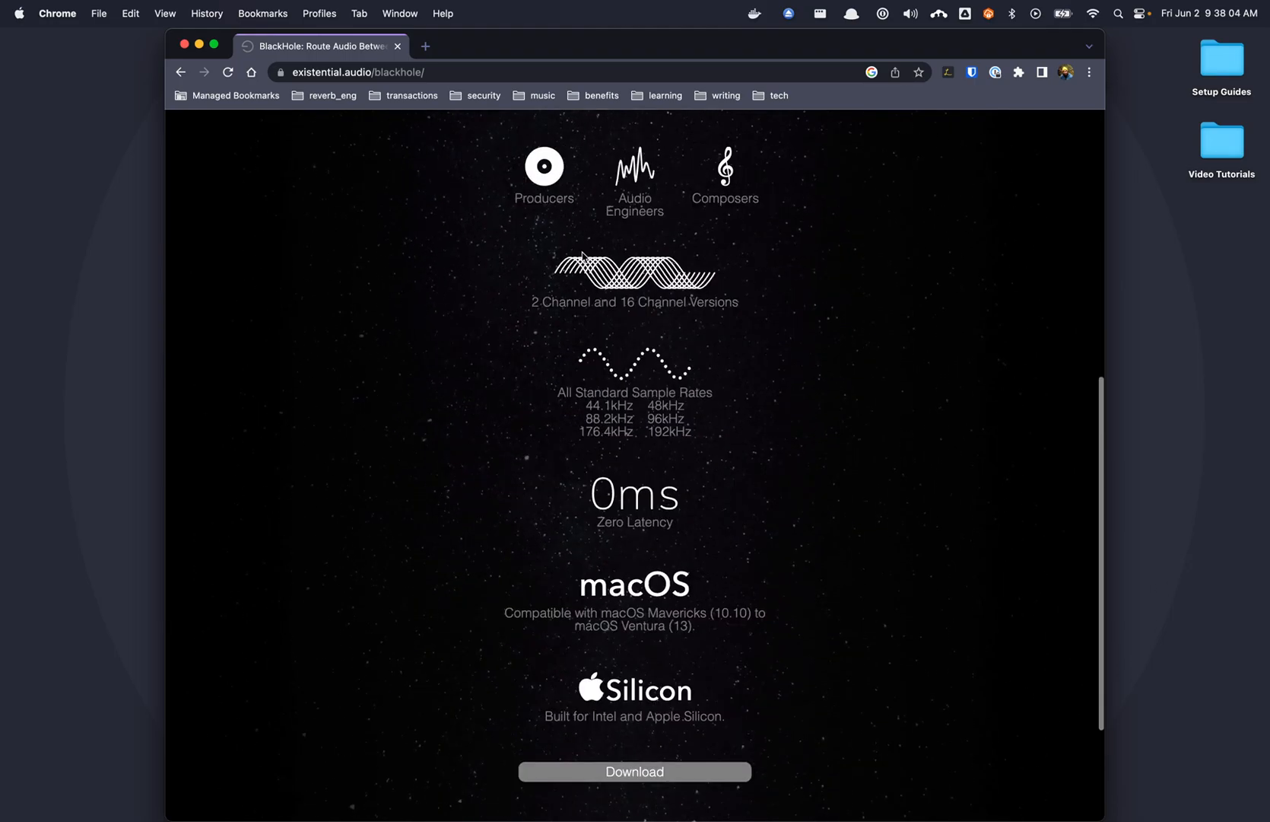
{"action": "left_click", "coordinate": [597, 589]}
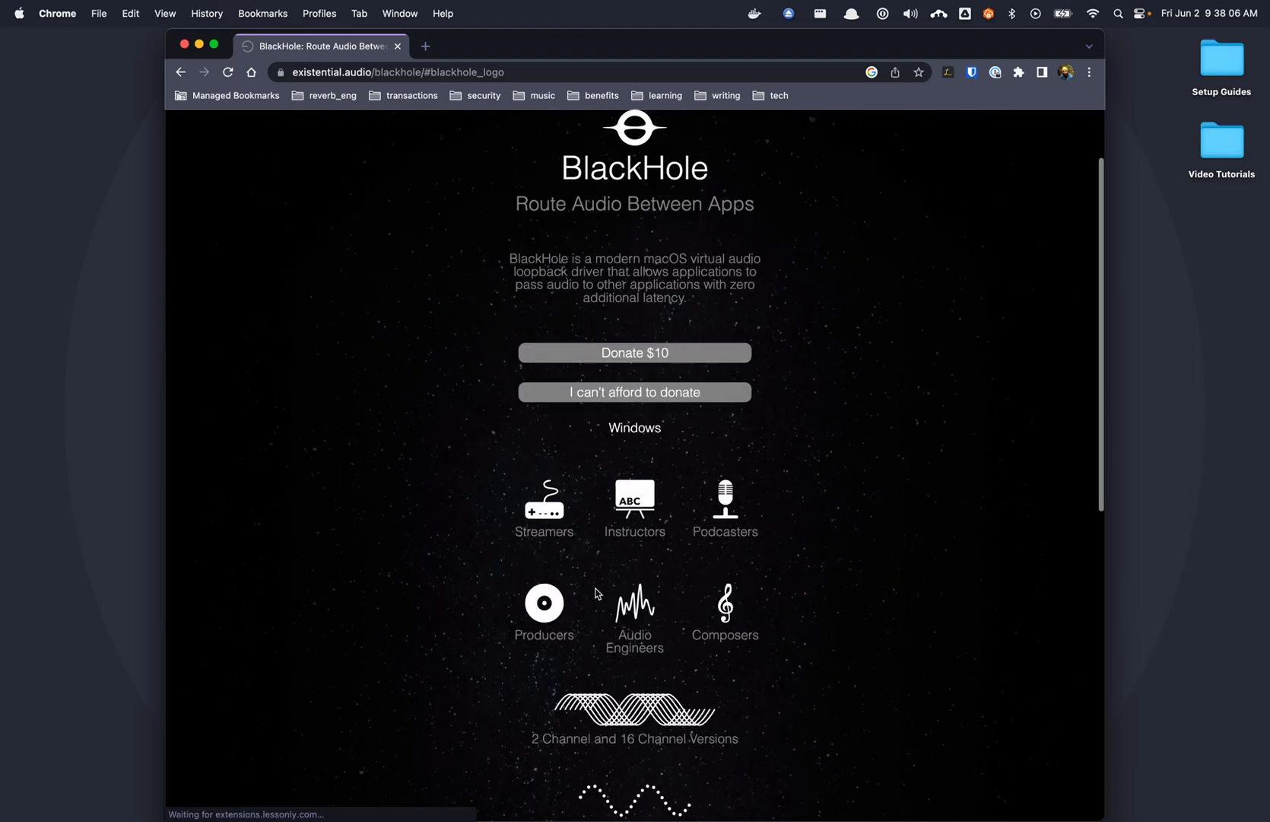
{"action": "left_click", "coordinate": [627, 393]}
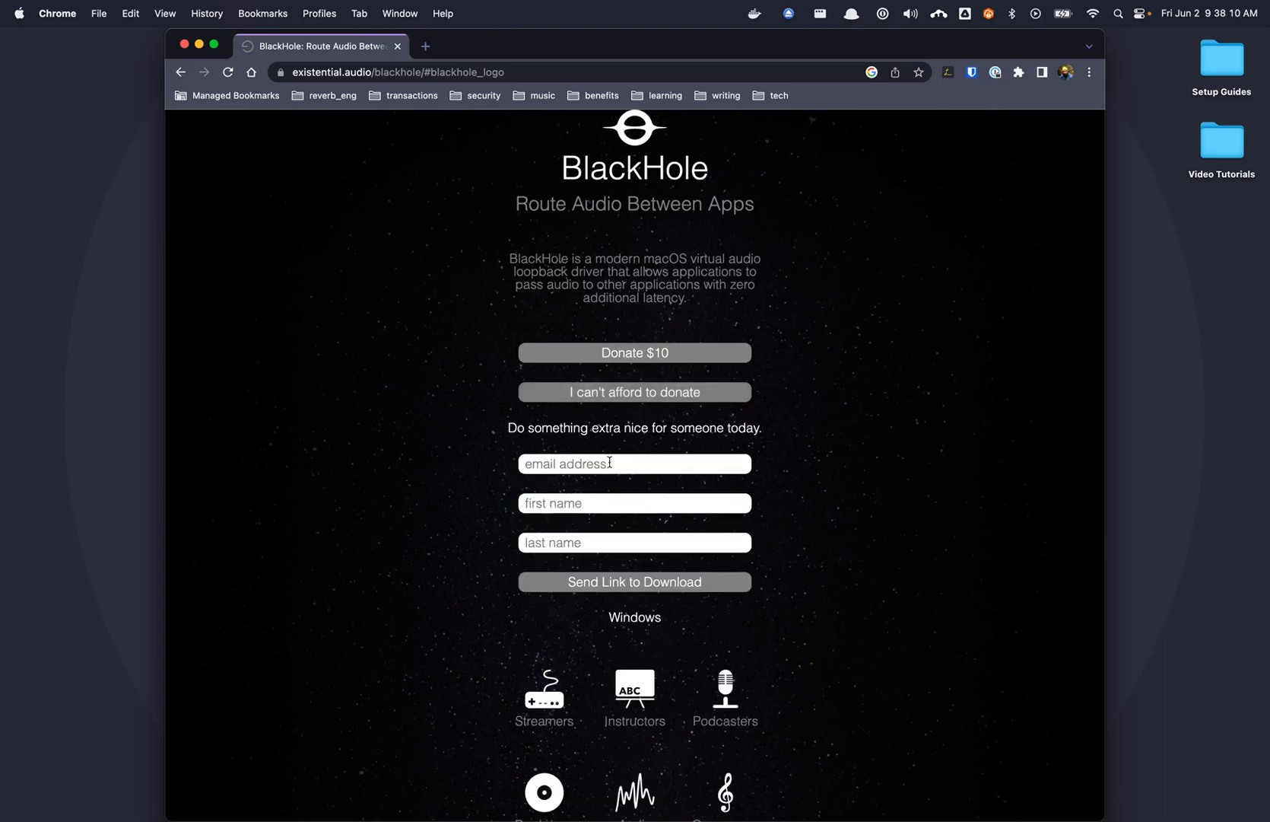
- Review the channel versions, sample rates and macOS compatibility on the BlackHole page, and close its tab
{"action": "scroll", "coordinate": [621, 445], "scroll_direction": "down", "scroll_amount": 10}
{"action": "scroll", "coordinate": [530, 556], "scroll_direction": "down", "scroll_amount": 5}
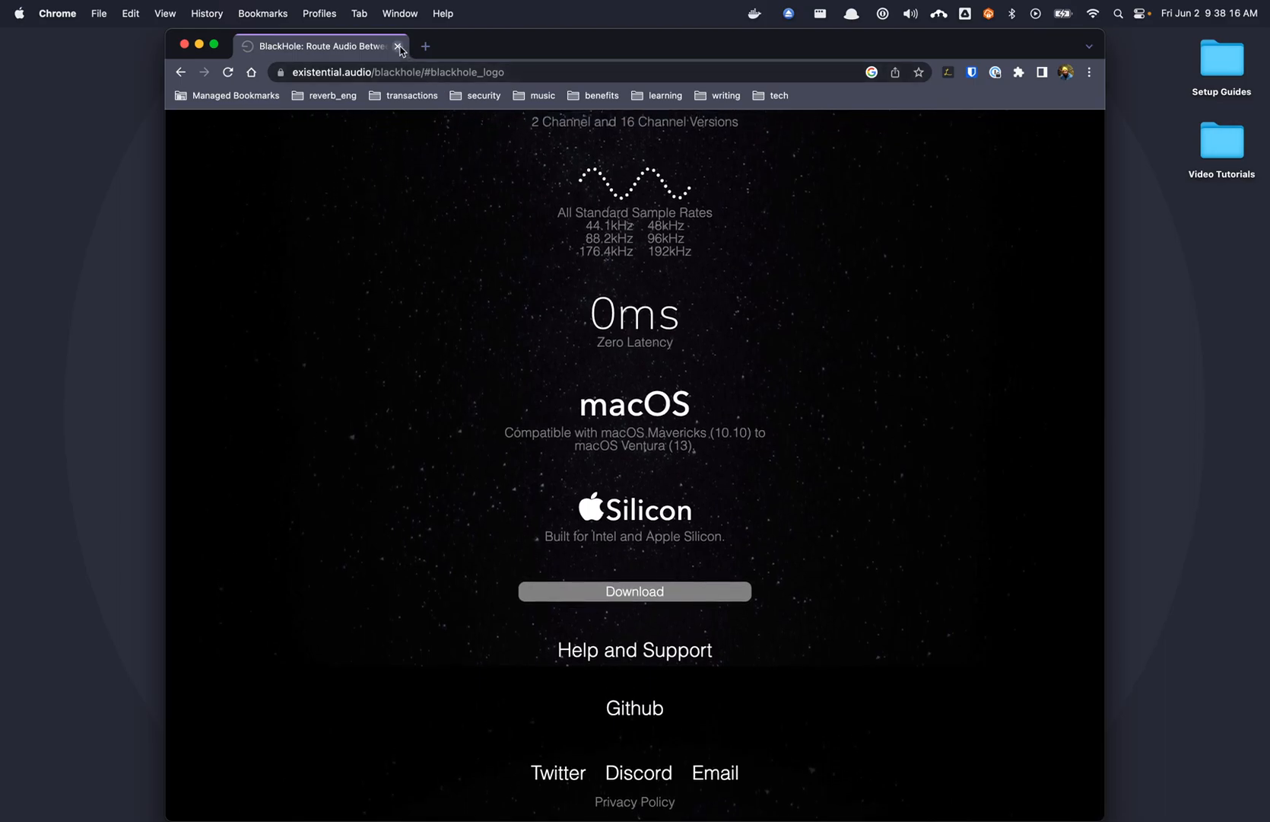
{"action": "scroll", "coordinate": [487, 366], "scroll_direction": "up", "scroll_amount": 4}
{"action": "left_click_drag", "start_coordinate": [551, 289], "coordinate": [520, 247]}
{"action": "left_click", "coordinate": [526, 273]}
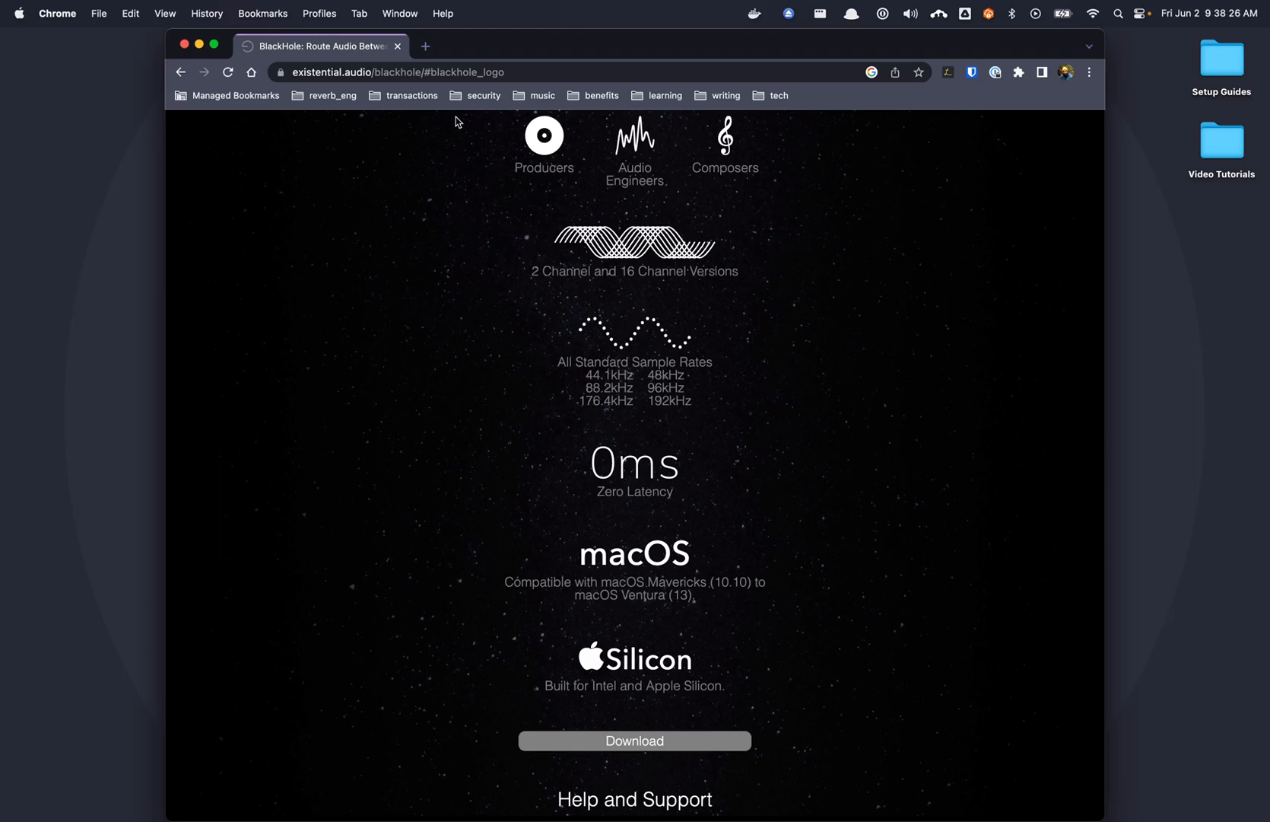
{"action": "left_click", "coordinate": [398, 46]}
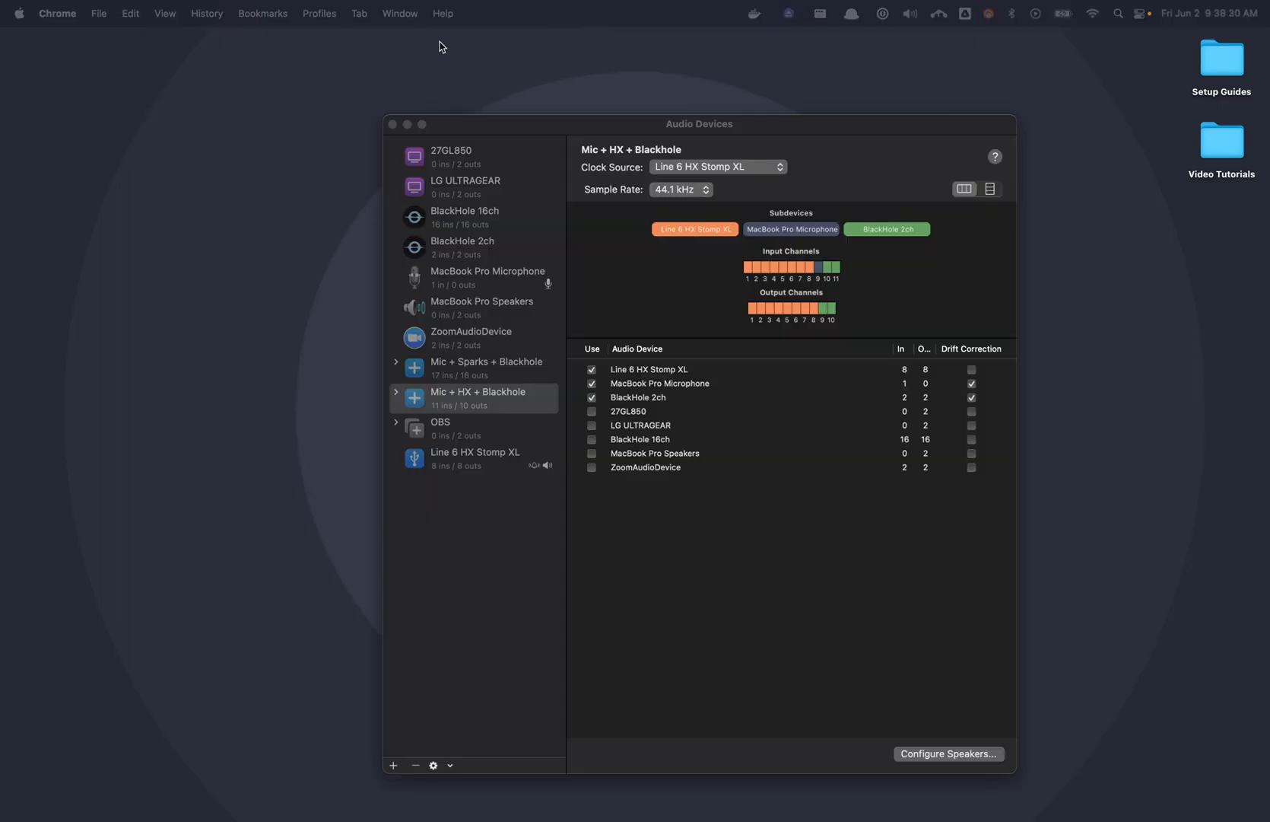
- Switch to Audio MIDI Setup and shift the Audio Devices window slightly
{"action": "mouse_move", "coordinate": [673, 791]}
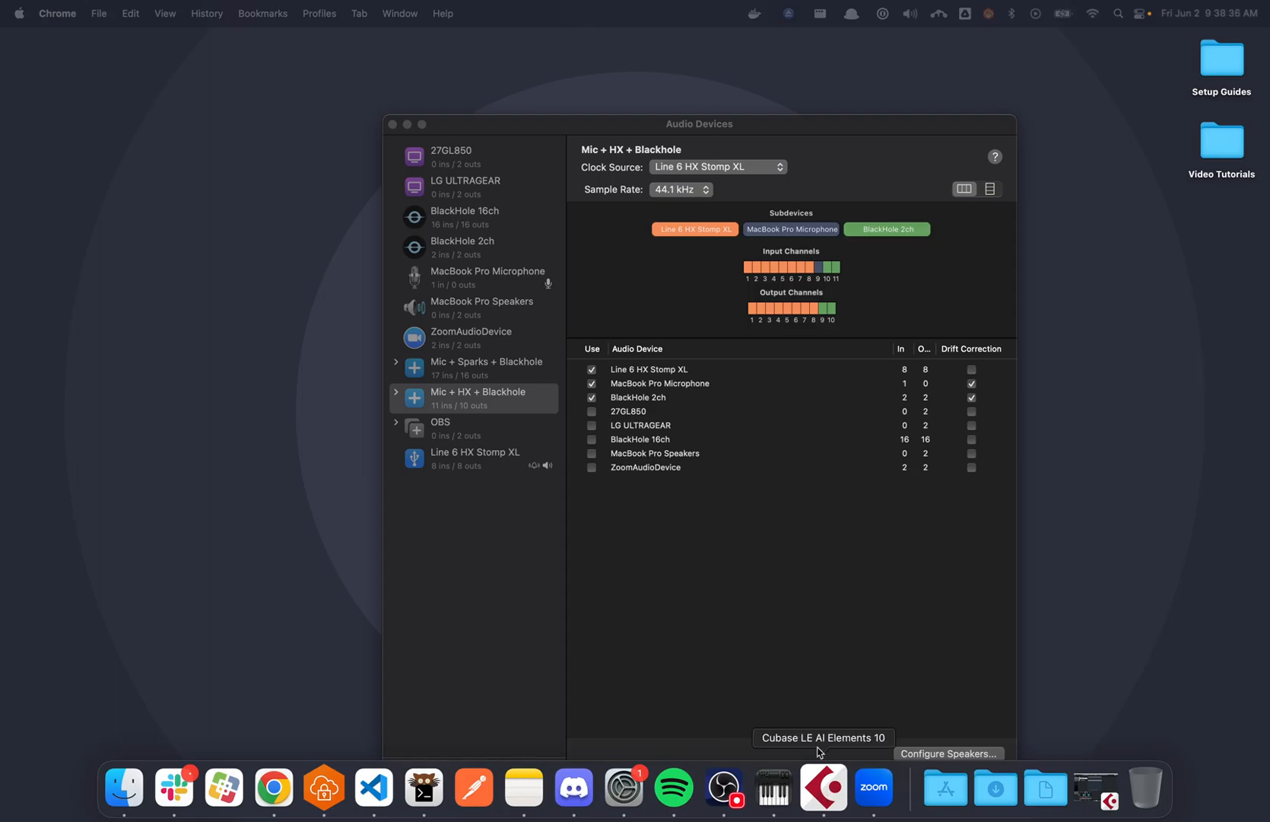
{"action": "left_click", "coordinate": [784, 618]}
{"action": "left_click_drag", "start_coordinate": [668, 127], "coordinate": [654, 125]}
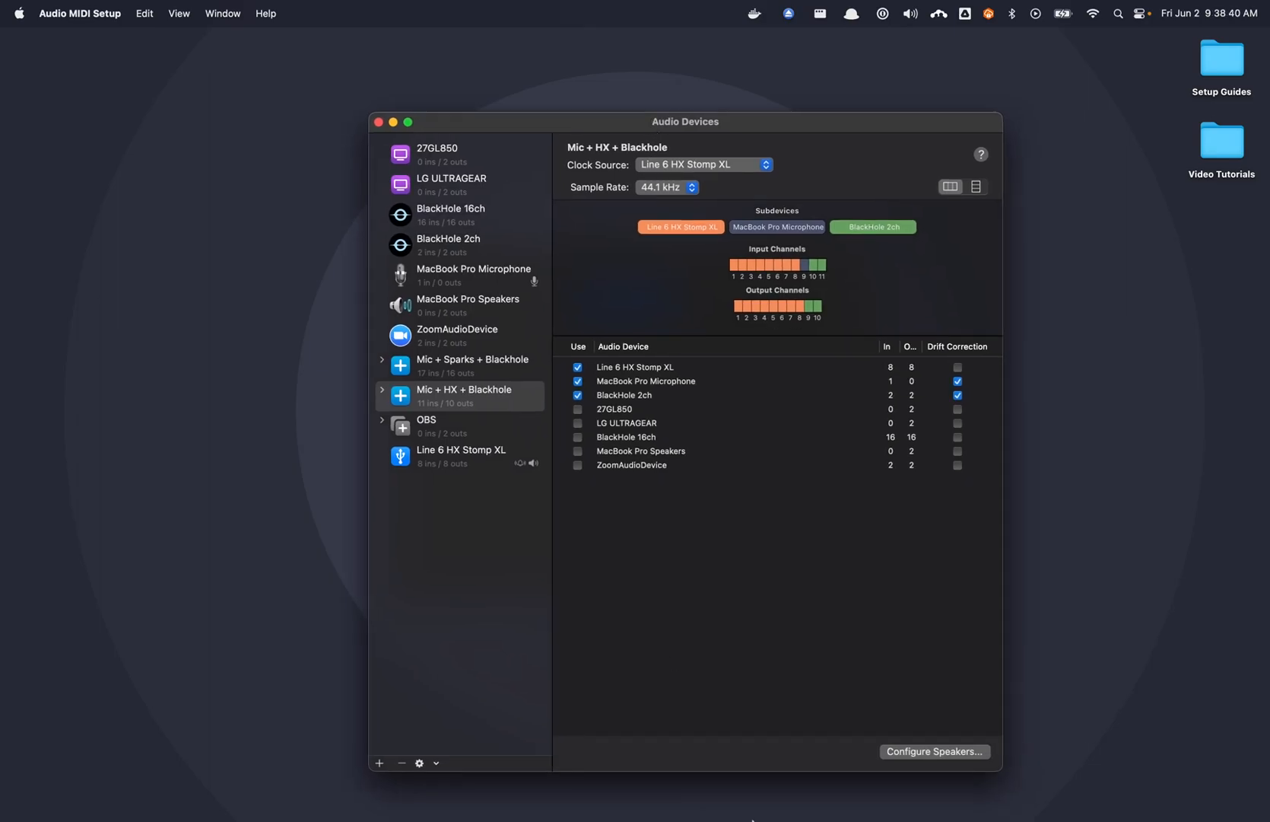
- Show the Create Aggregate Device option among the choices for adding an audio device, and dismiss them without creating one
{"action": "mouse_move", "coordinate": [752, 819]}
{"action": "left_click", "coordinate": [485, 584]}
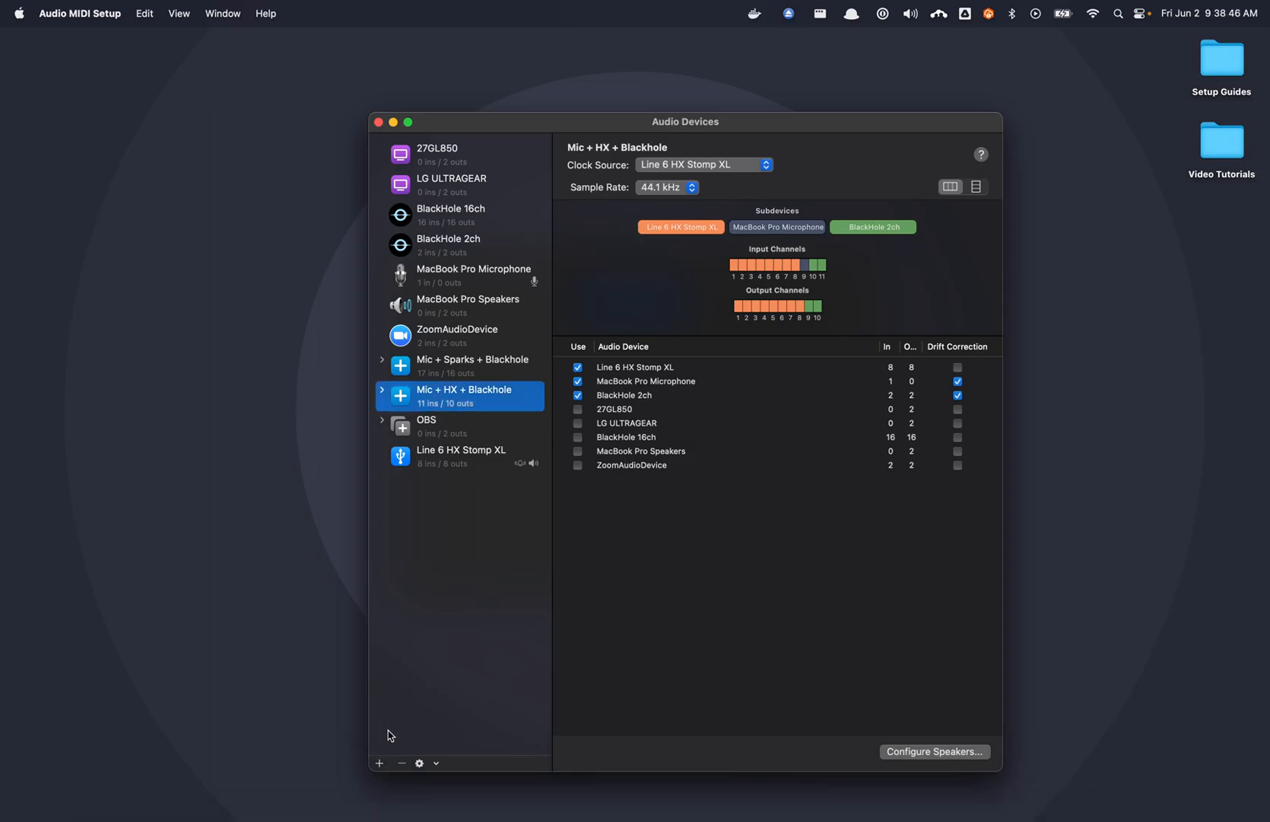
{"action": "left_click", "coordinate": [381, 762]}
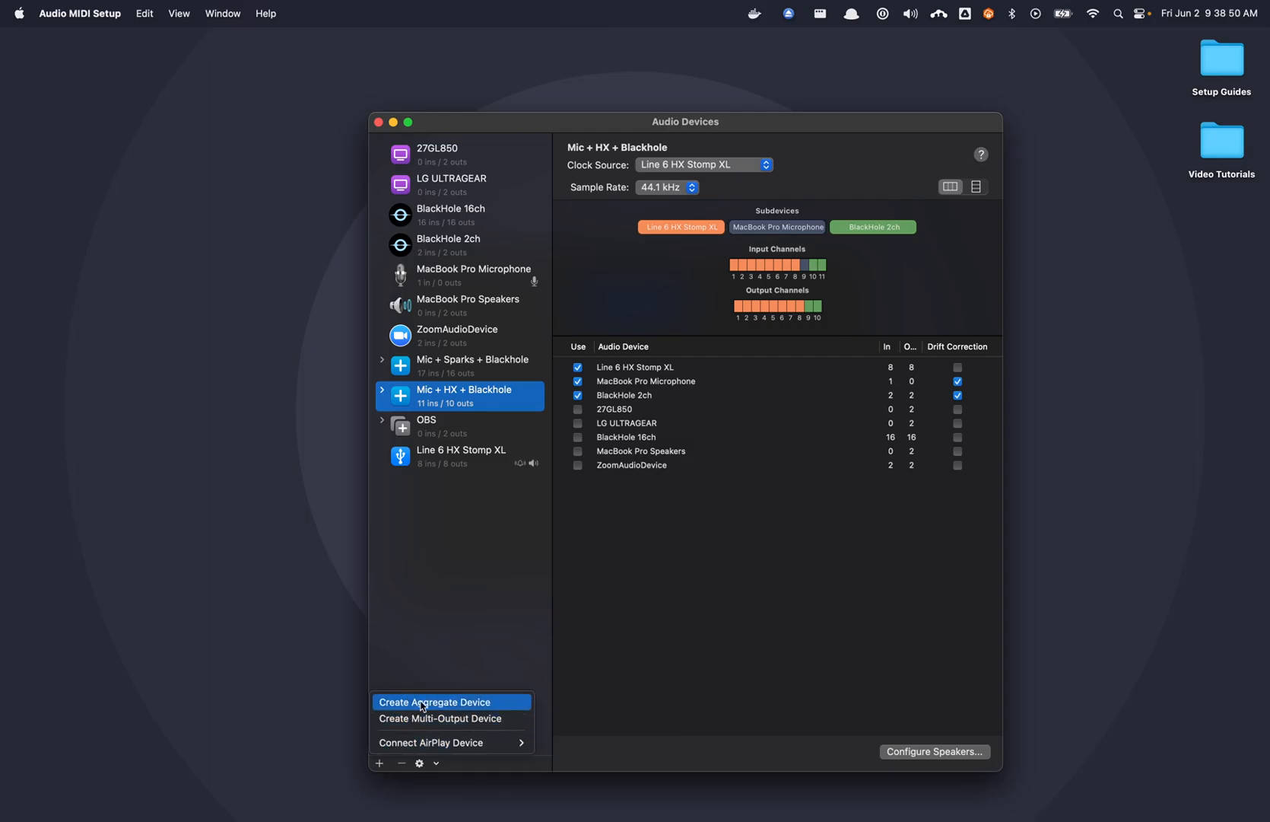
{"action": "left_click", "coordinate": [449, 636]}
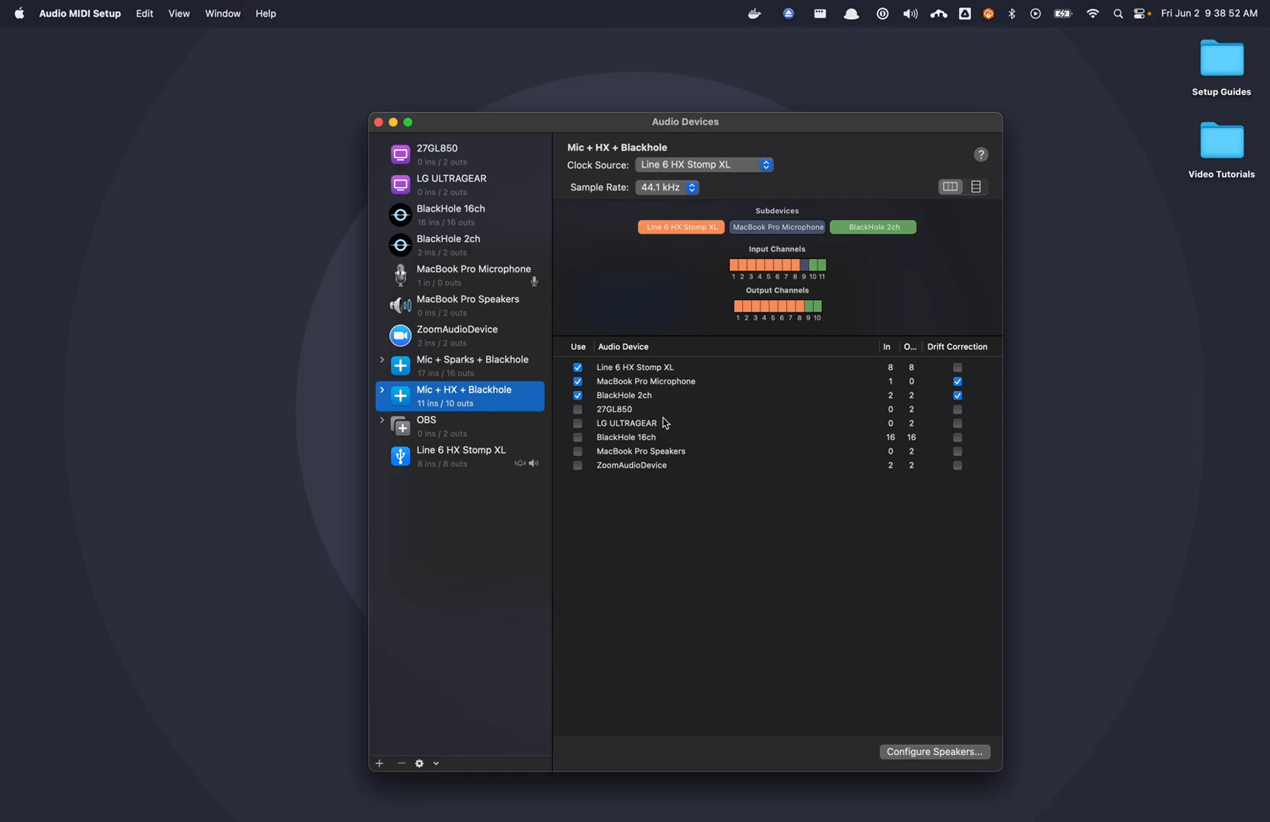
- Examine the Line 6 HX Stomp XL, MacBook Pro Microphone and BlackHole 2ch subdevices of the Mic + HX + Blackhole aggregate device
{"action": "left_click", "coordinate": [655, 369]}
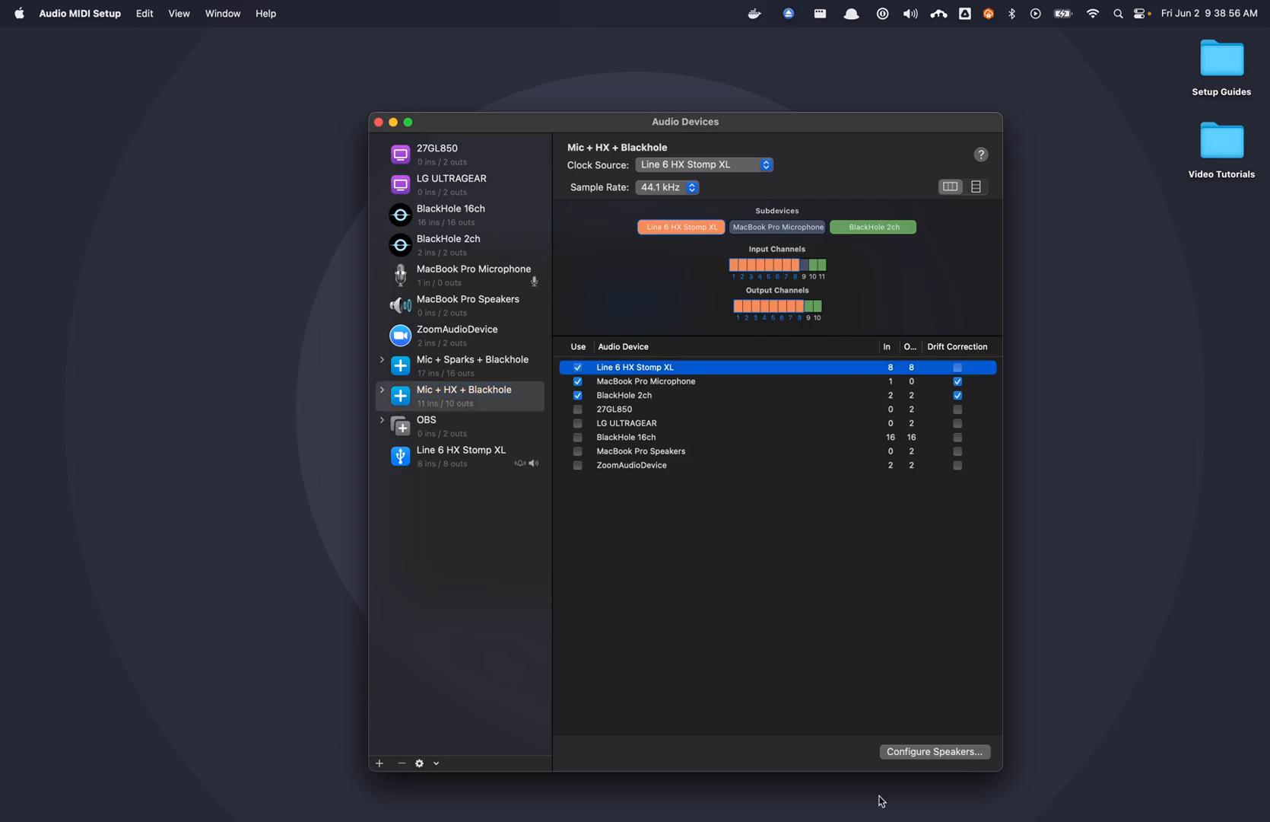
{"action": "left_click", "coordinate": [711, 394]}
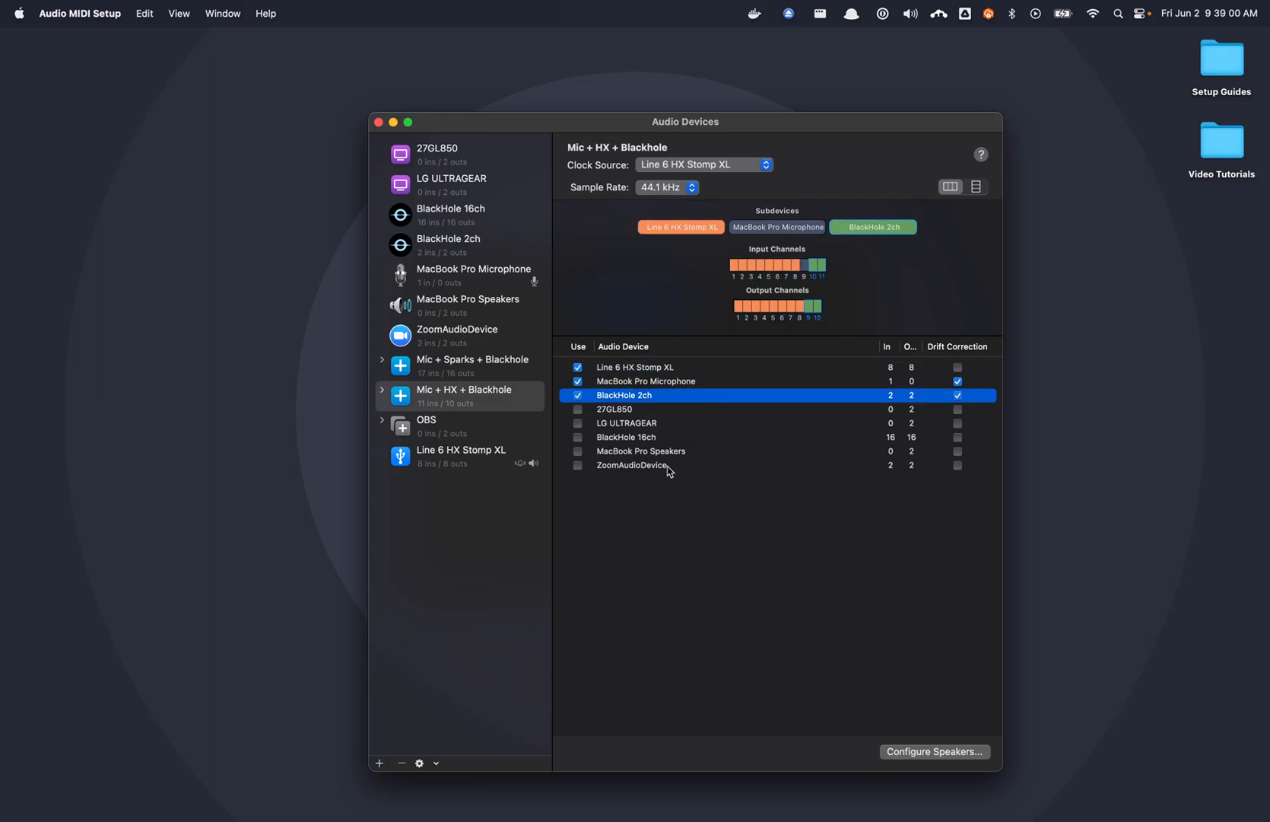
{"action": "left_click", "coordinate": [655, 382]}
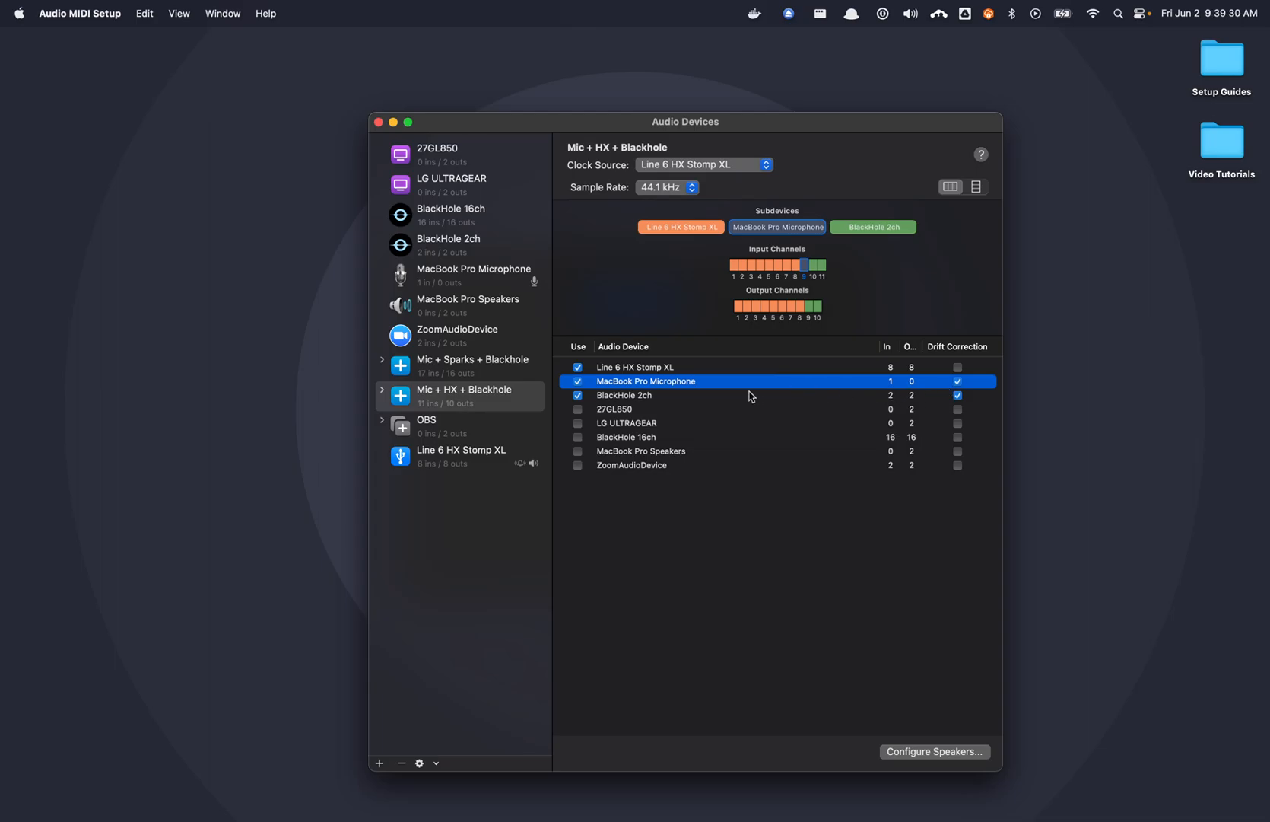
{"action": "left_click", "coordinate": [699, 394]}
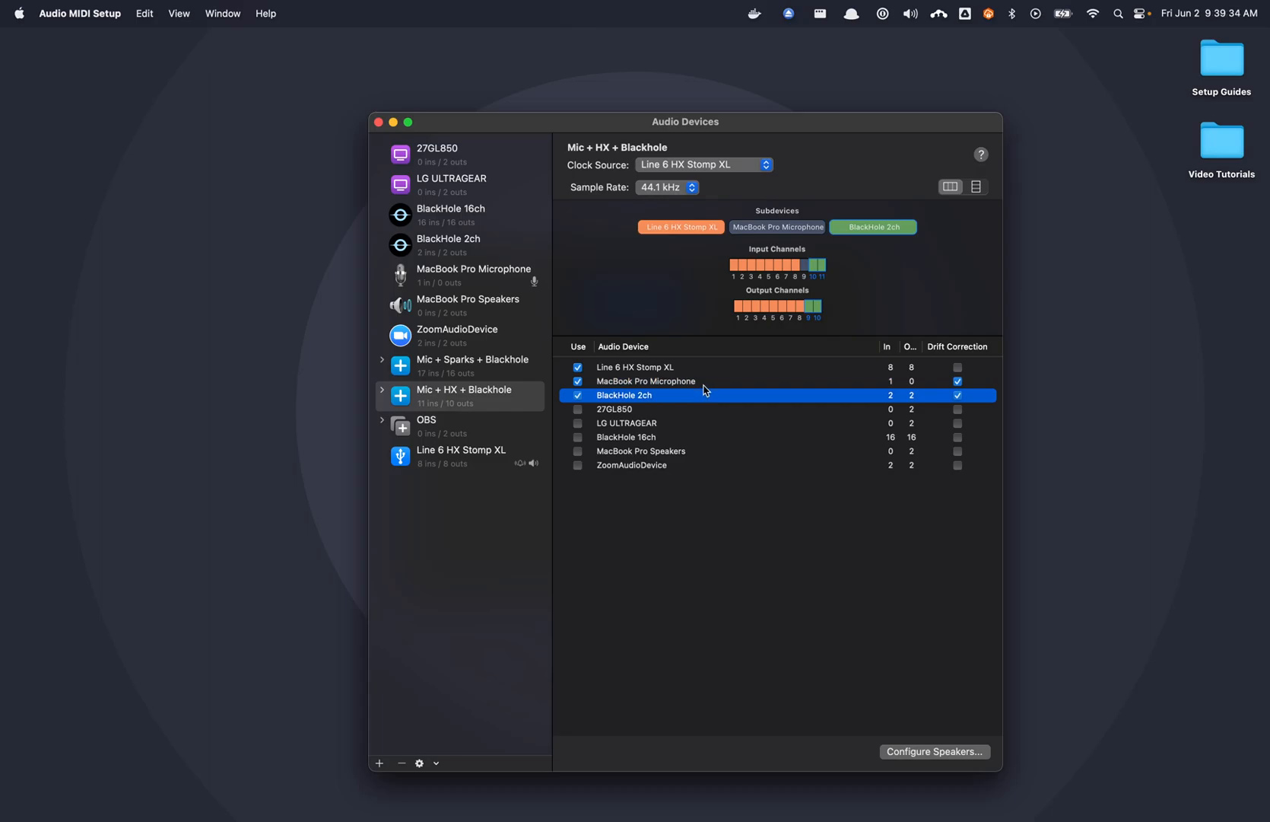
{"action": "left_click", "coordinate": [712, 368]}
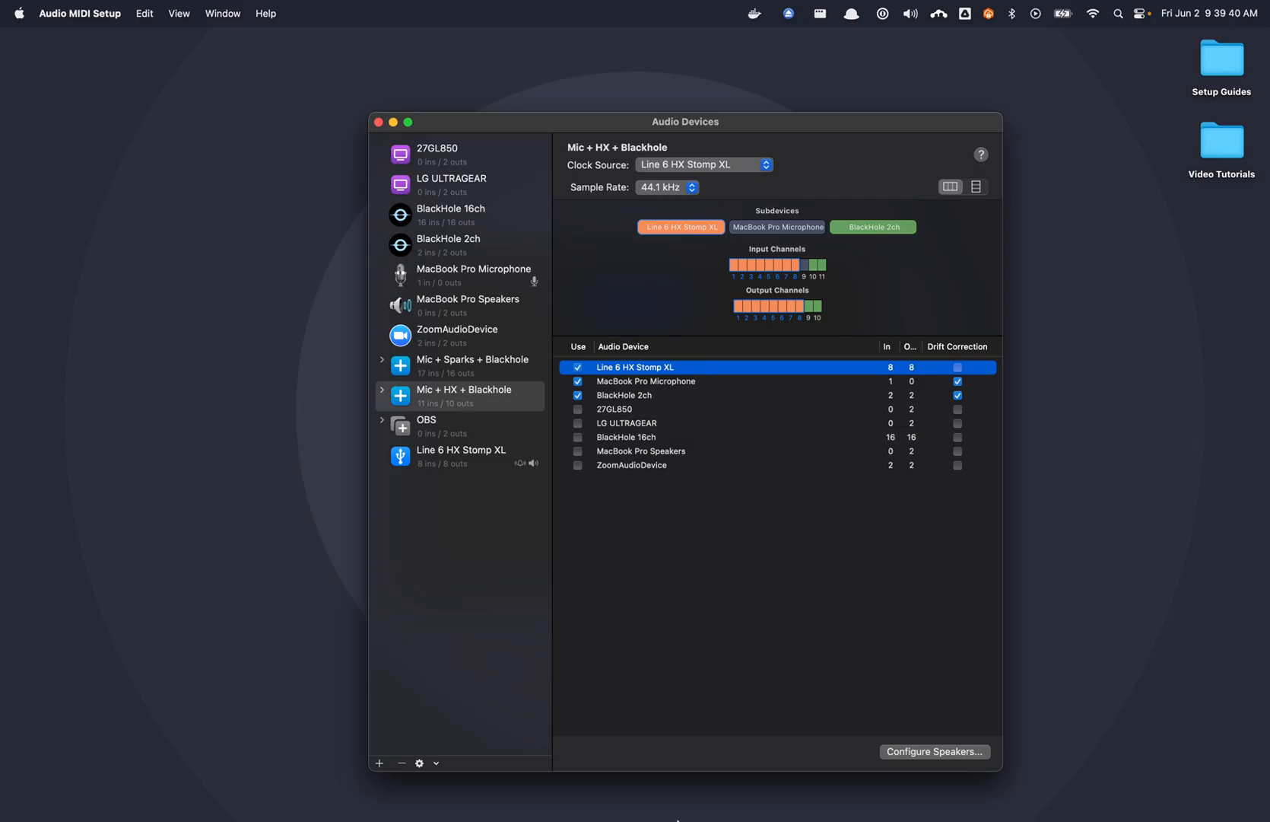
- Switch back to Cubase and open Studio Setup to check the ASIO driver of the VST Audio System
{"action": "mouse_move", "coordinate": [674, 815]}
{"action": "left_click", "coordinate": [1096, 789]}
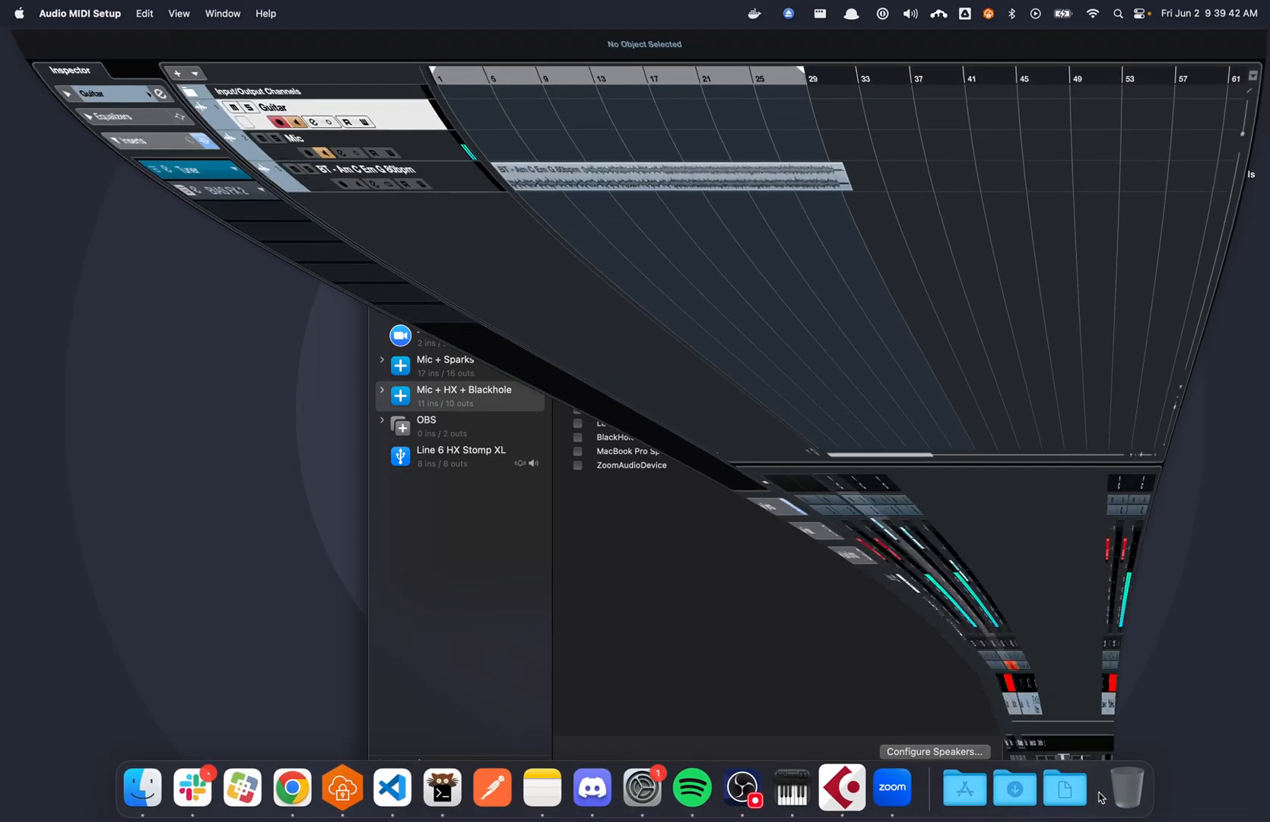
{"action": "left_click", "coordinate": [478, 13]}
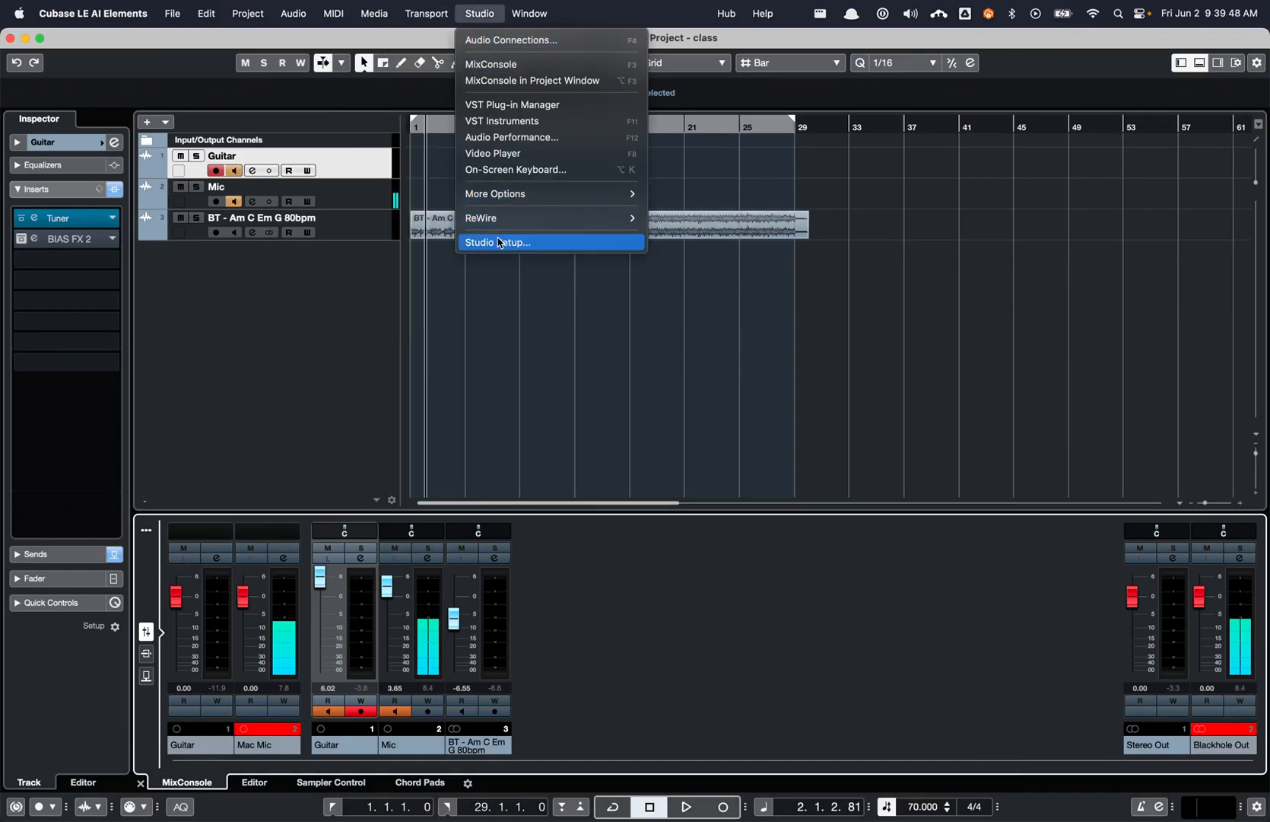
{"action": "left_click", "coordinate": [500, 241]}
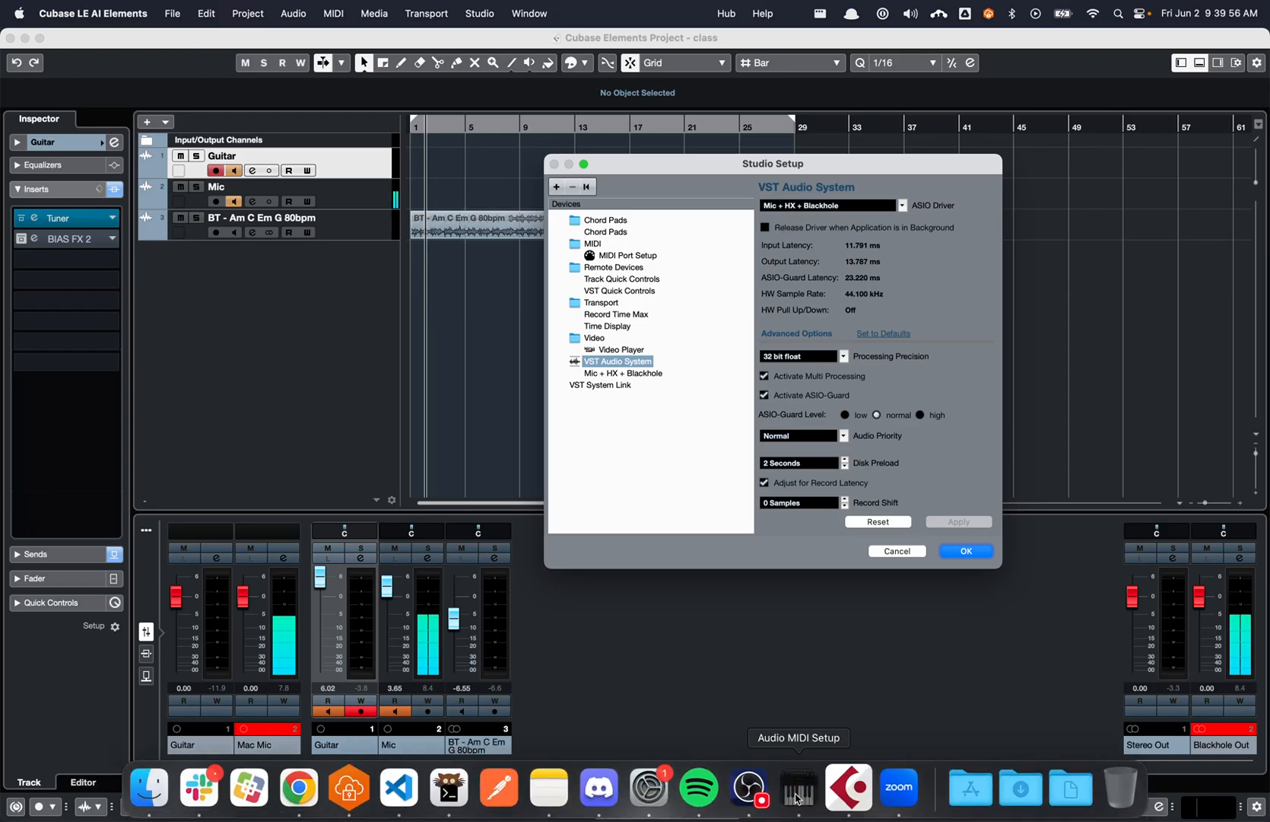
- Compare the ASIO driver with the Mic + HX + Blackhole device in Audio MIDI Setup, and close Studio Setup with its settings accepted
{"action": "left_click", "coordinate": [799, 801]}
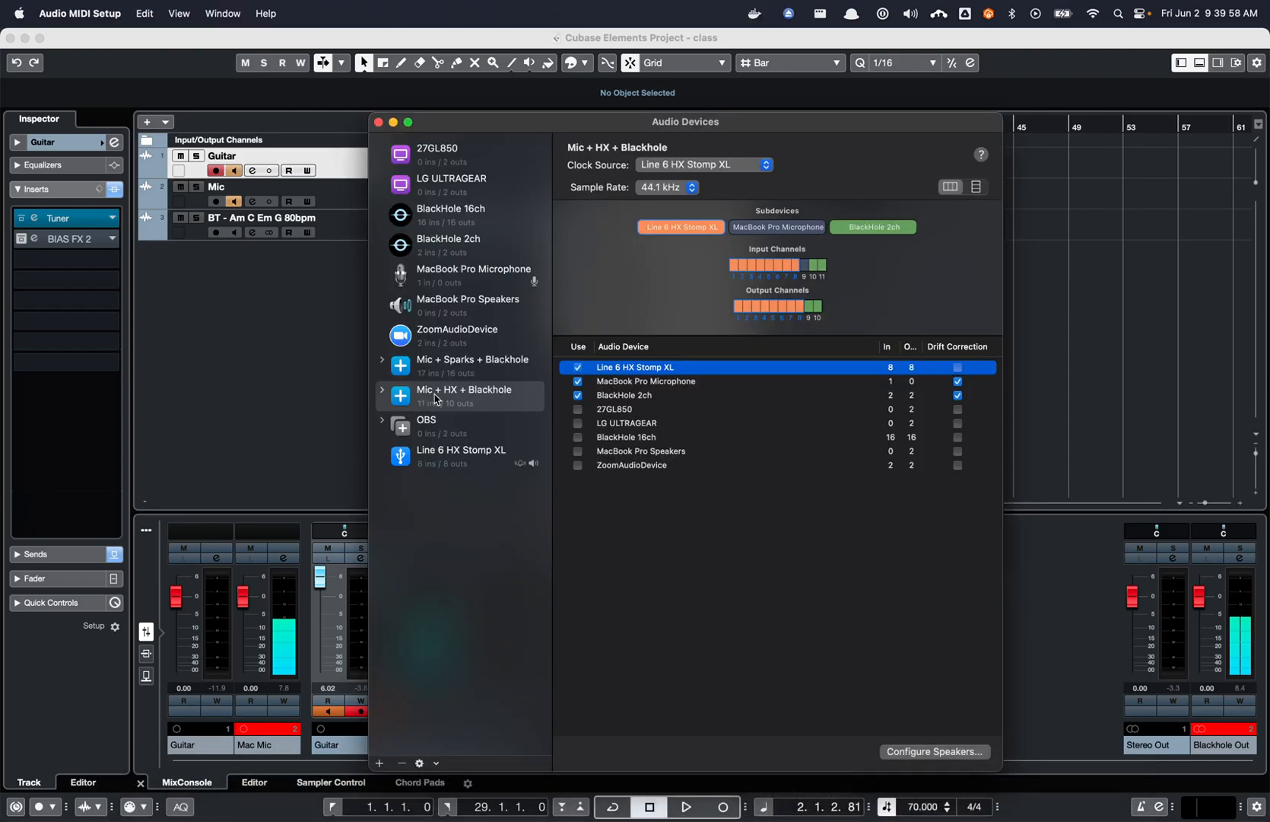
{"action": "left_click", "coordinate": [350, 396]}
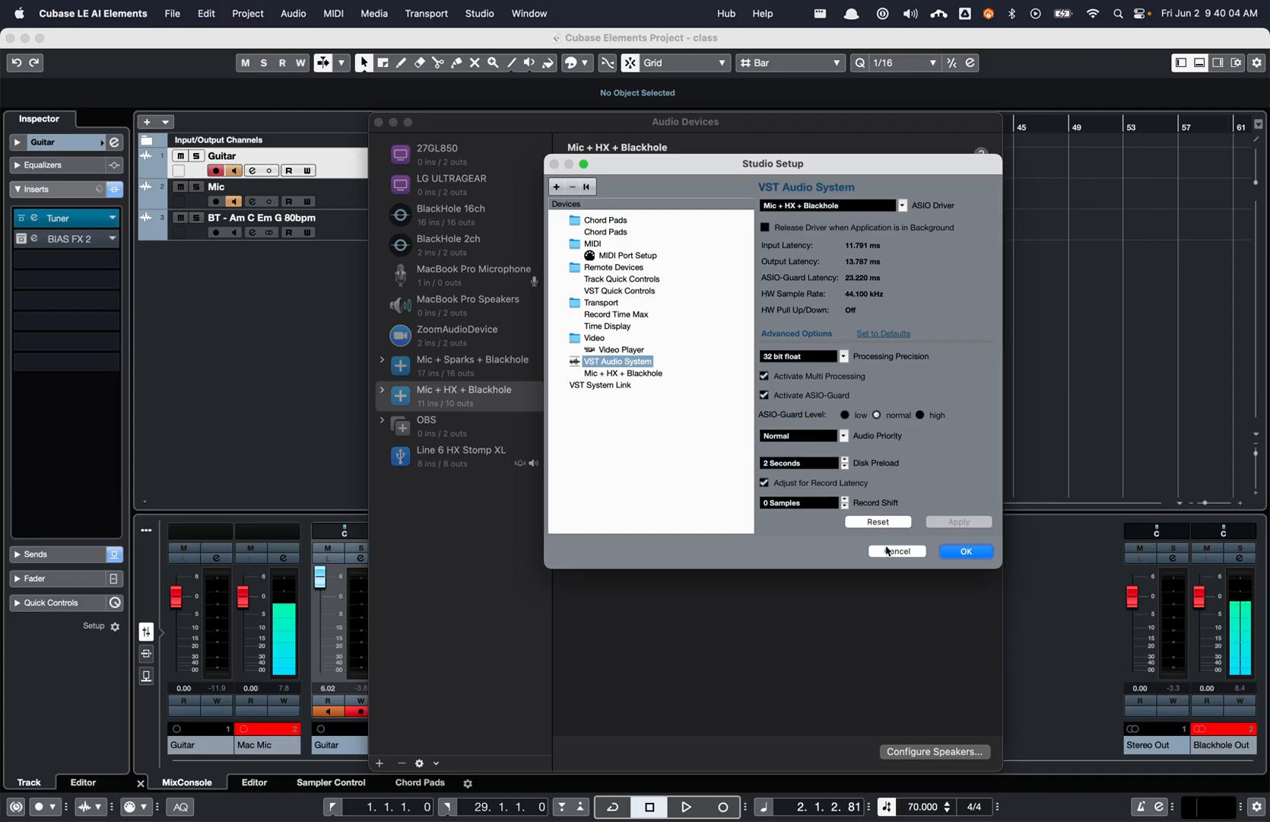
{"action": "left_click", "coordinate": [967, 551]}
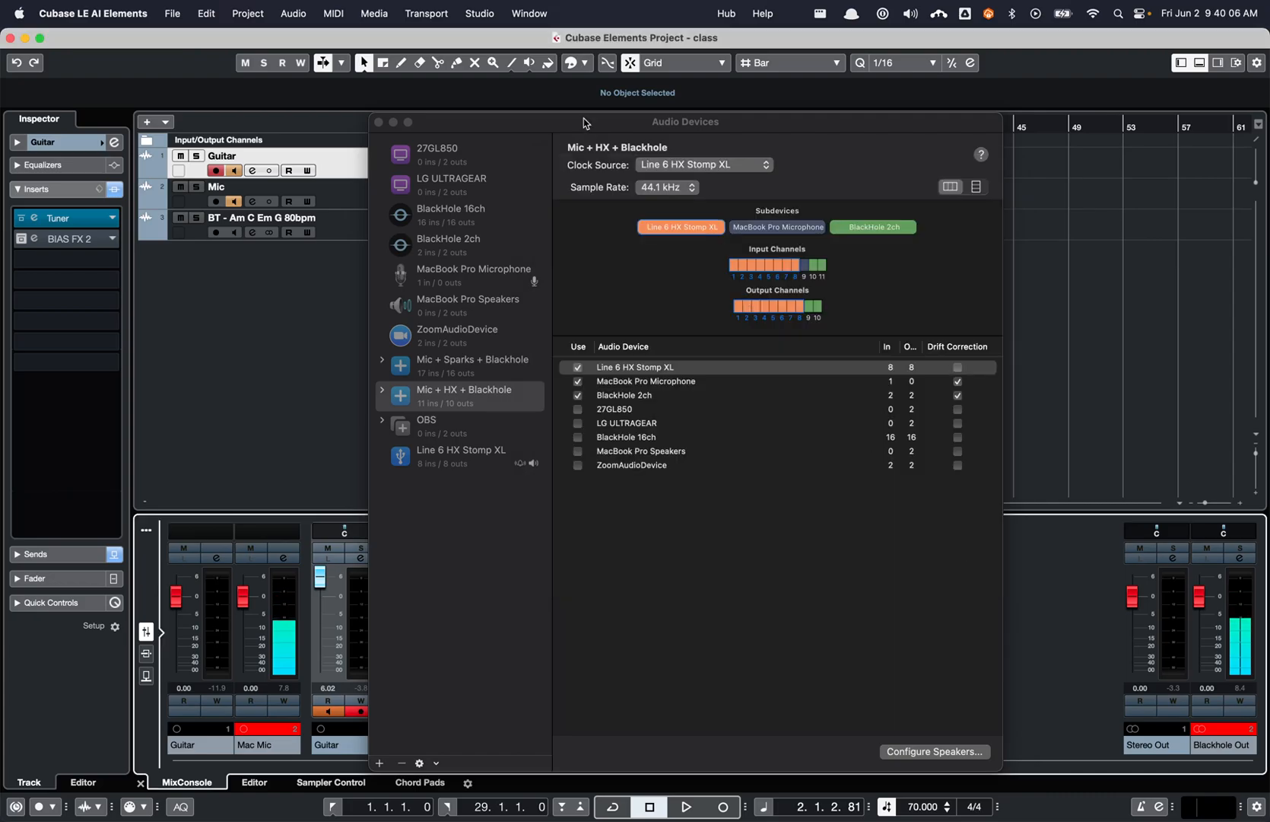
- Move the Audio Devices window off the track list and open Cubase's Audio Connections
{"action": "left_click_drag", "start_coordinate": [583, 120], "coordinate": [852, 136]}
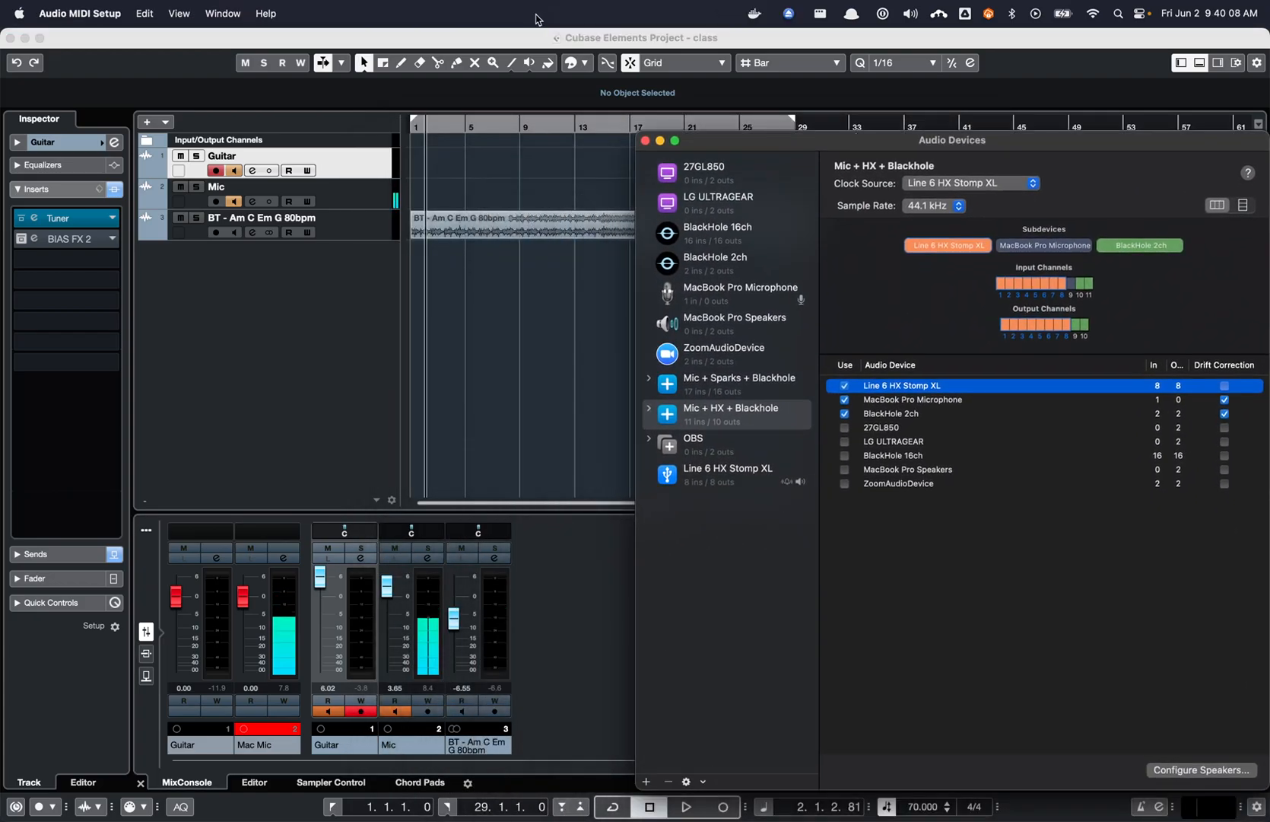
{"action": "left_click", "coordinate": [525, 44]}
{"action": "left_click", "coordinate": [465, 15]}
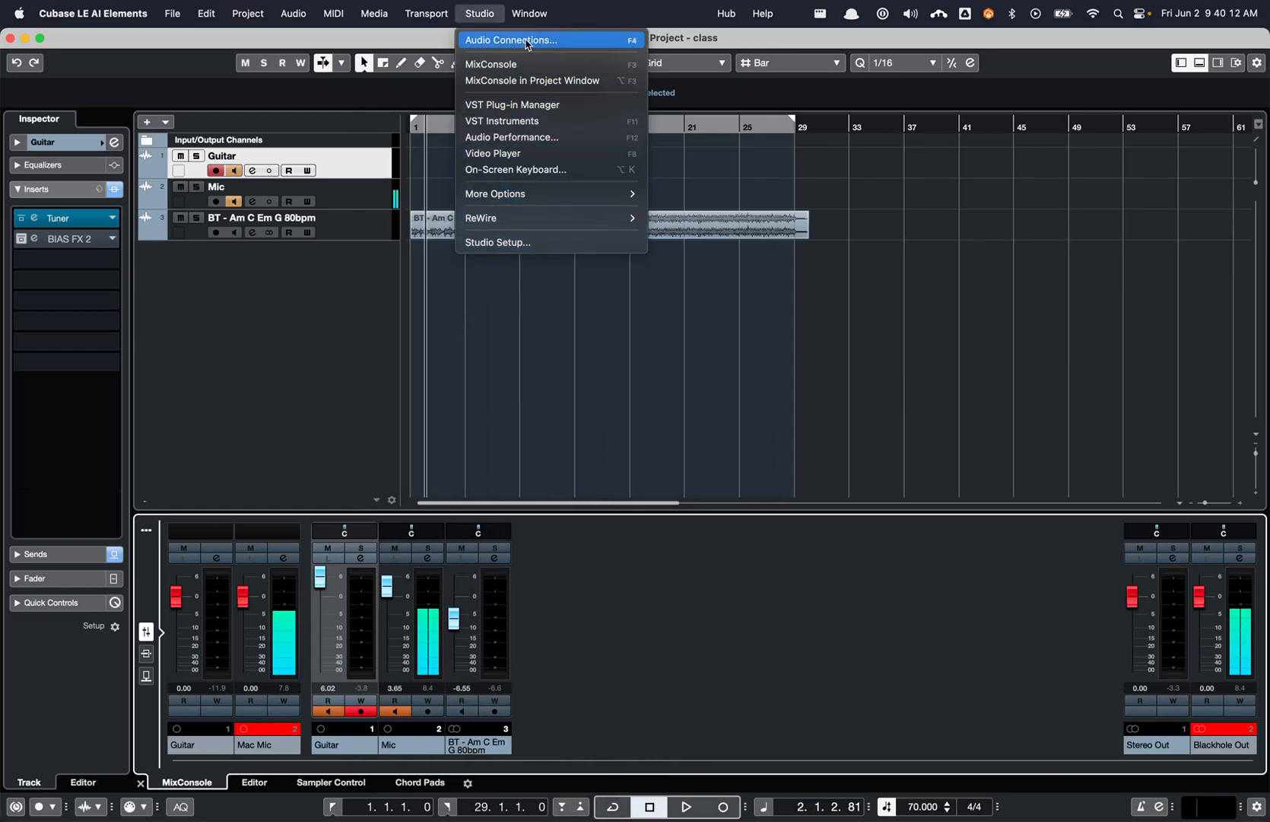
{"action": "left_click", "coordinate": [528, 44]}
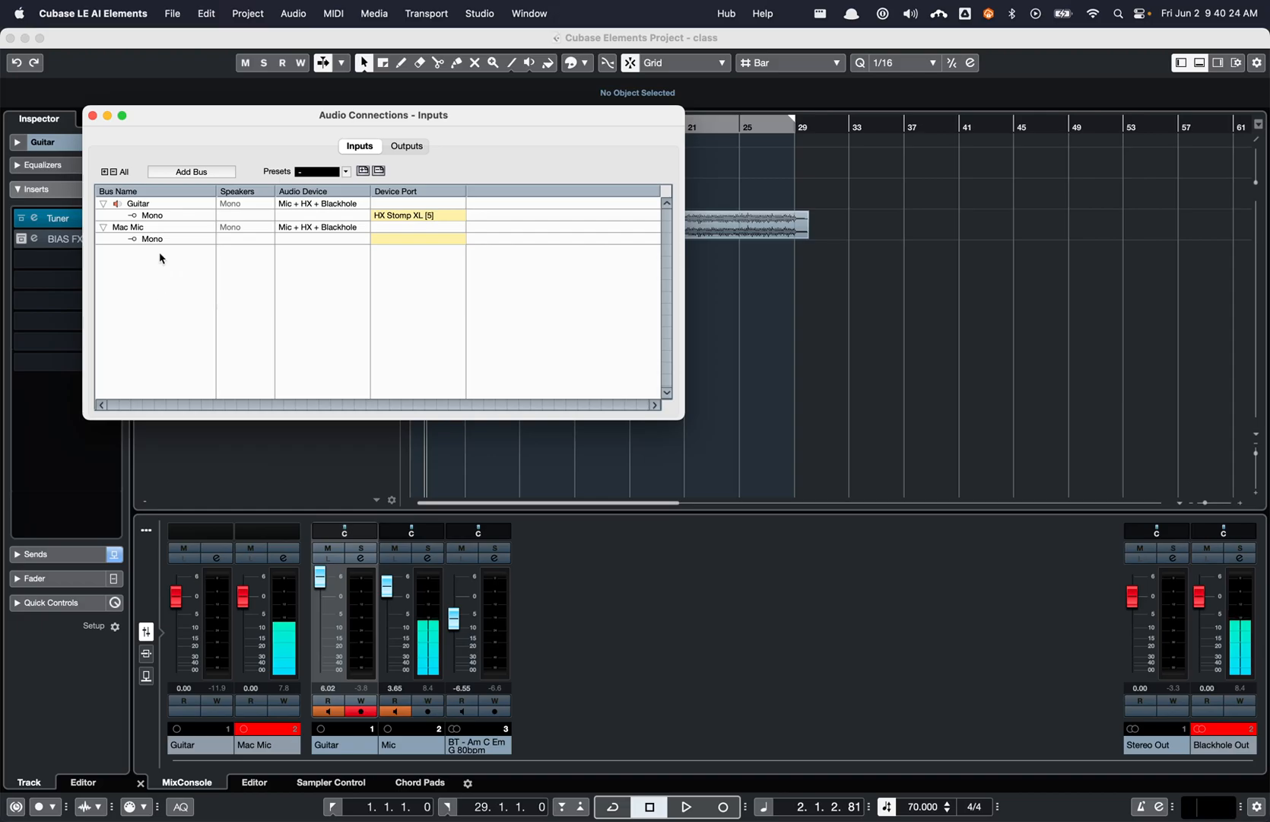
- Select HX Stomp XL [5] as the device port for the Guitar input bus
{"action": "left_click", "coordinate": [138, 204]}
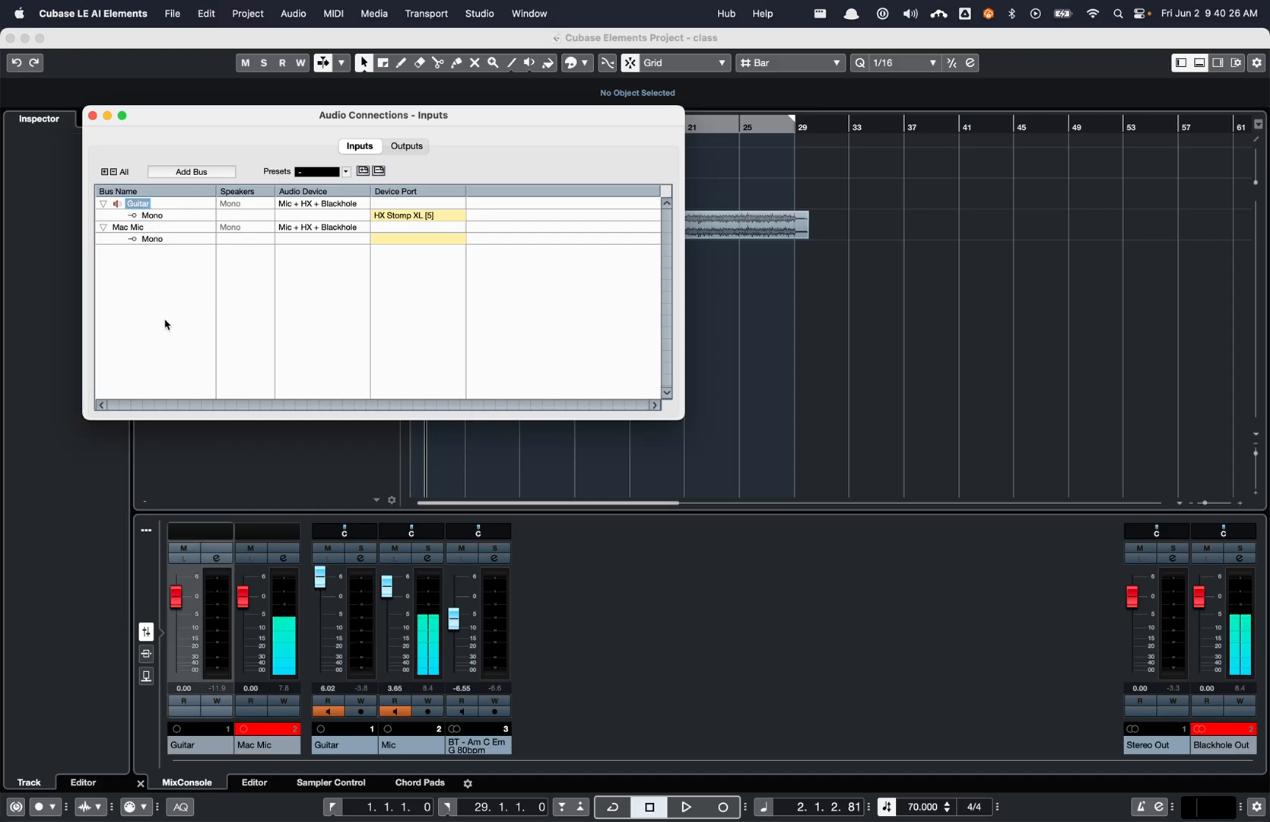
{"action": "left_click", "coordinate": [429, 218]}
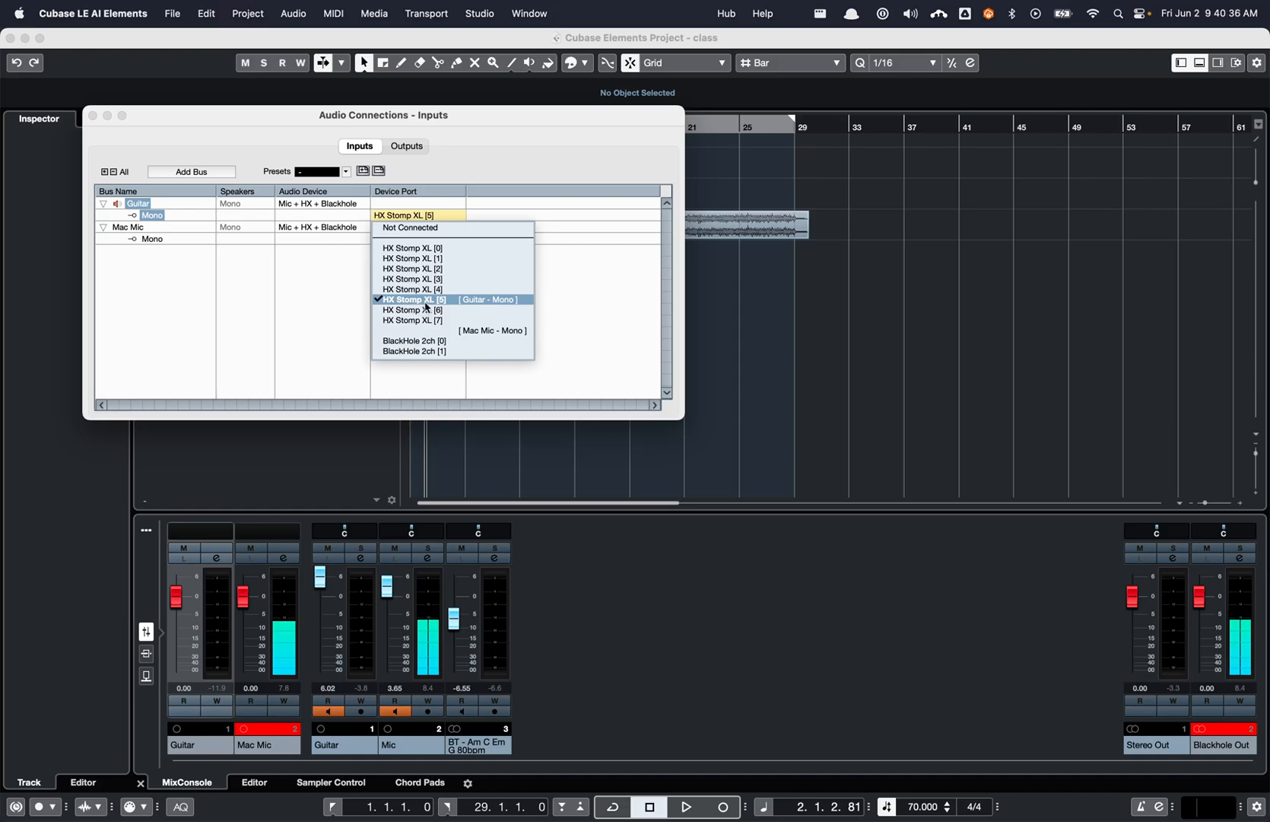
{"action": "left_click", "coordinate": [426, 301]}
- Switch to Audio MIDI Setup, place Audio Devices beside Cubase's Audio Connections, and compare its channels with the port choices of the Guitar input bus
{"action": "mouse_move", "coordinate": [748, 792]}
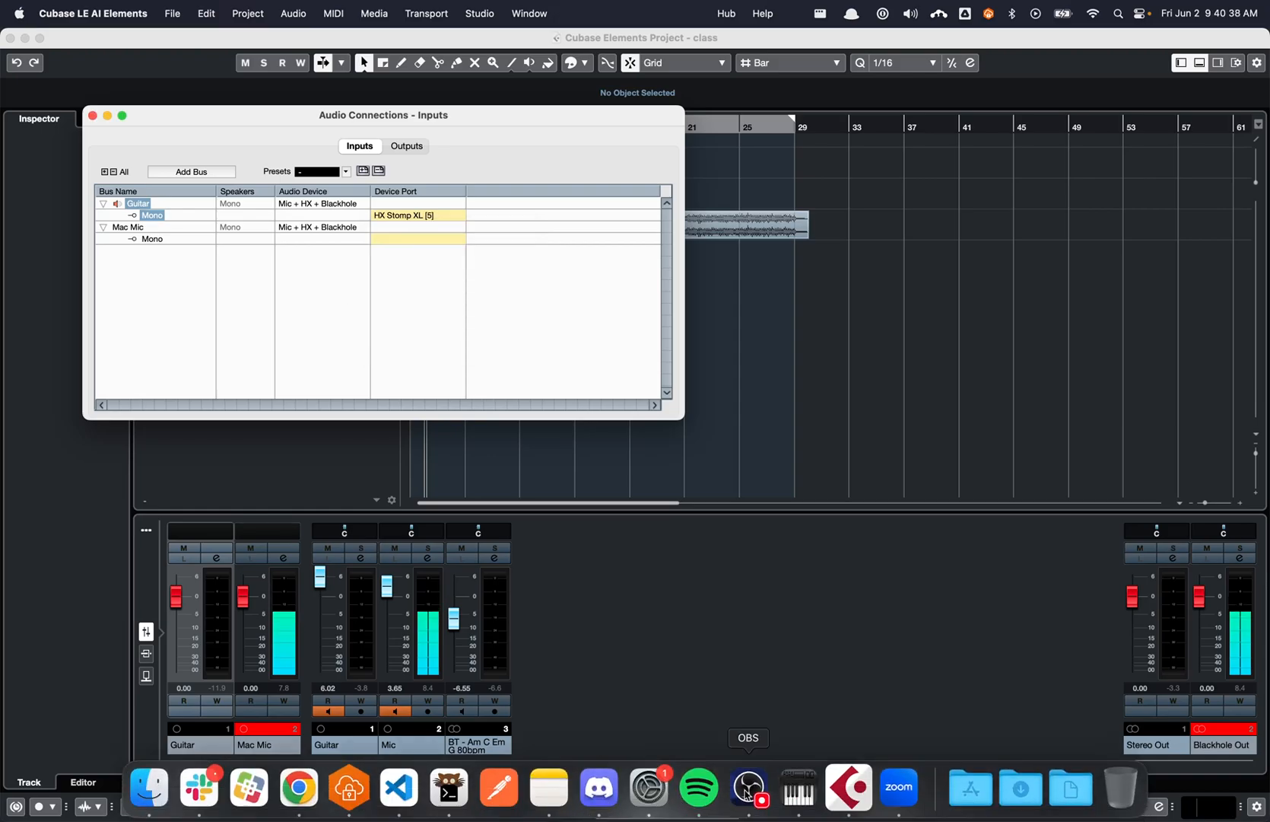
{"action": "left_click", "coordinate": [799, 789]}
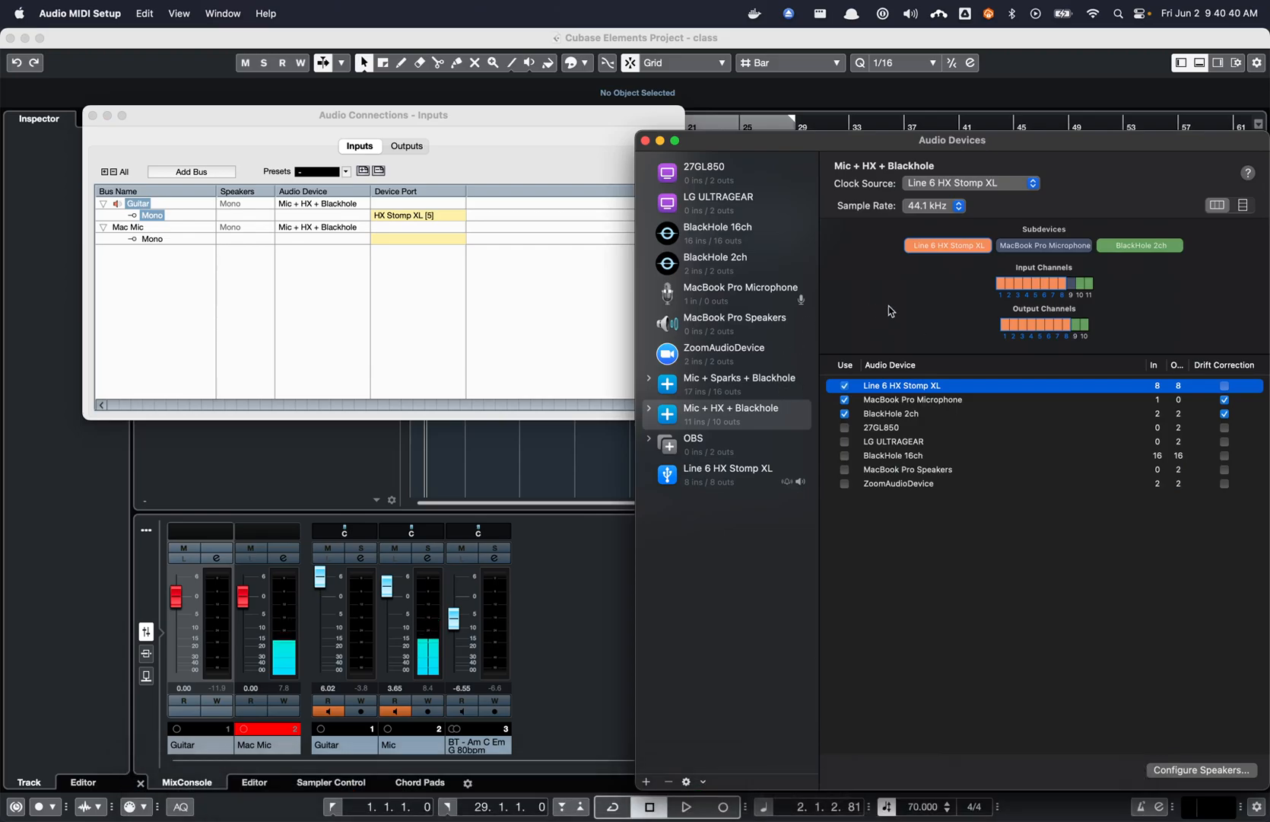
{"action": "left_click_drag", "start_coordinate": [880, 150], "coordinate": [838, 105]}
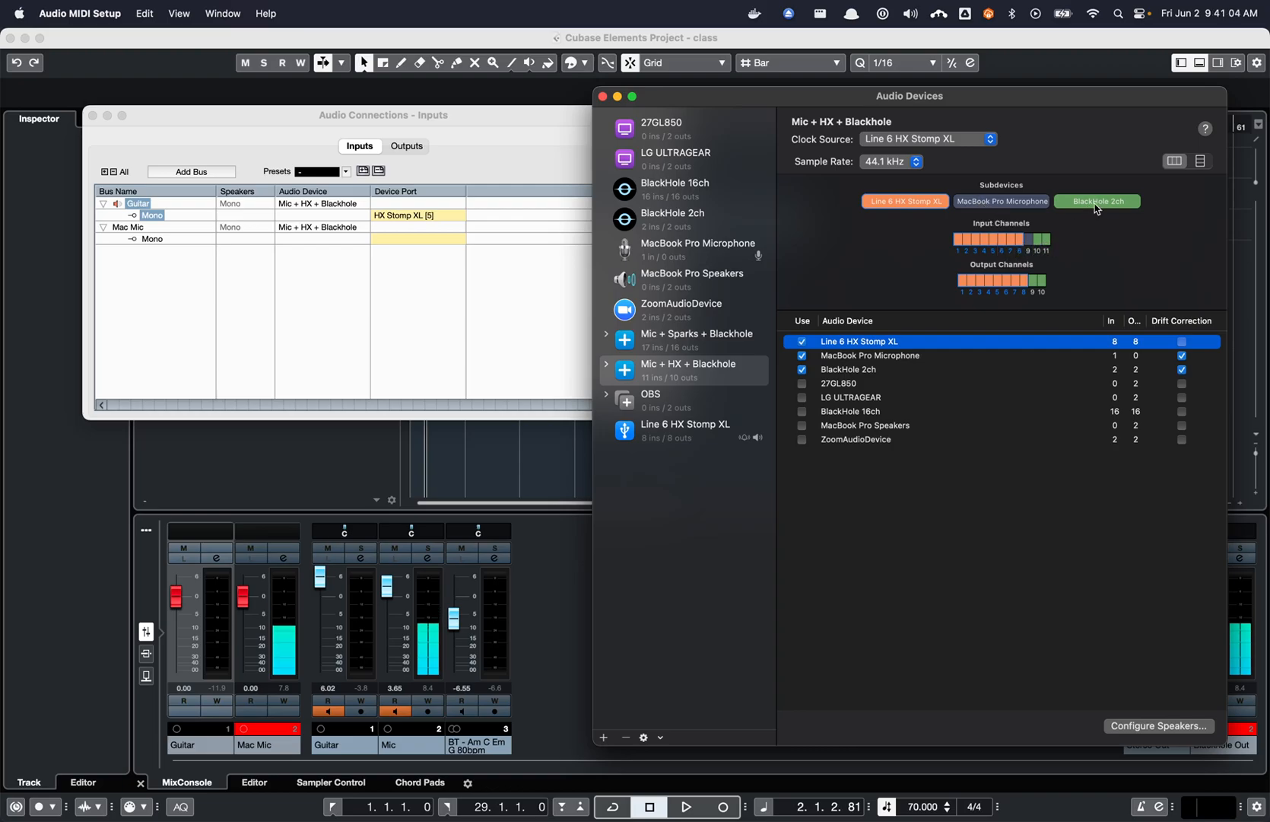
{"action": "left_click", "coordinate": [429, 323]}
{"action": "left_click", "coordinate": [406, 215]}
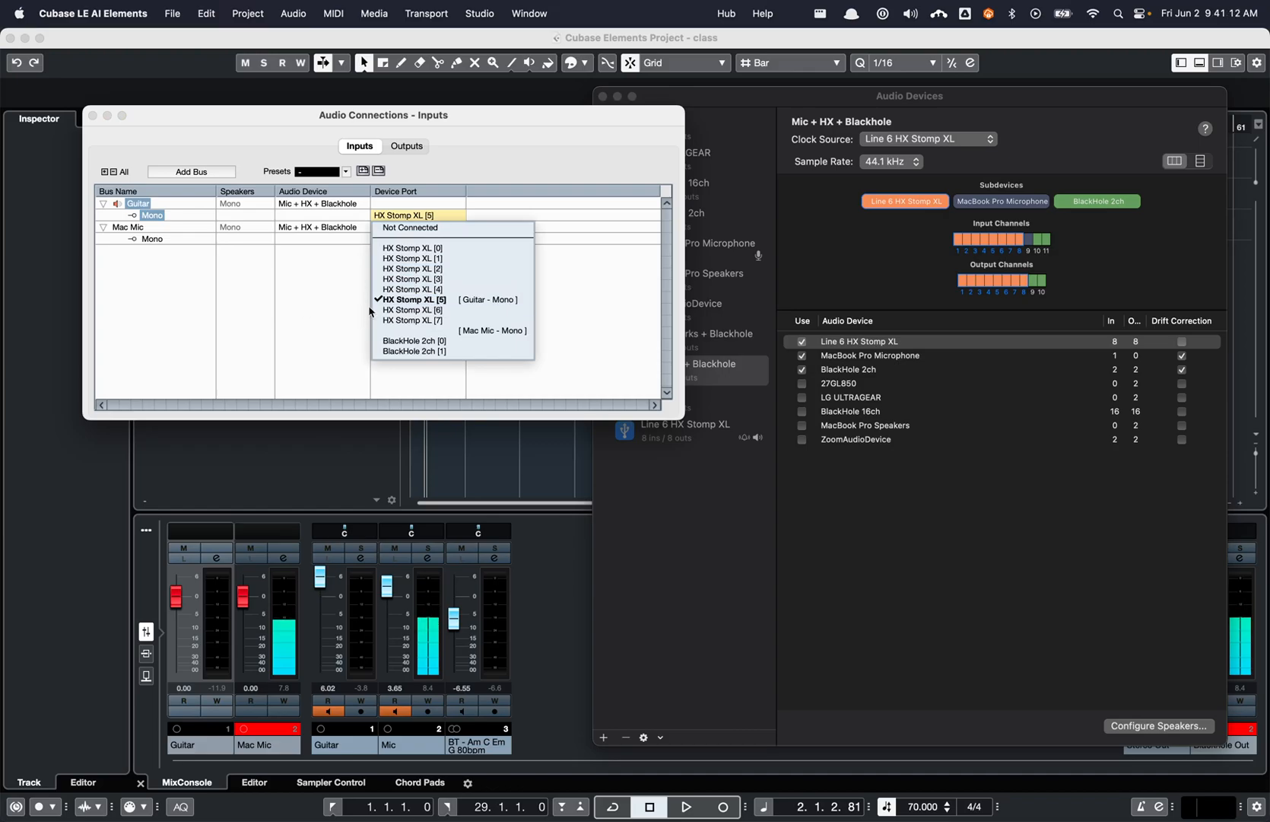
{"action": "left_click", "coordinate": [326, 313]}
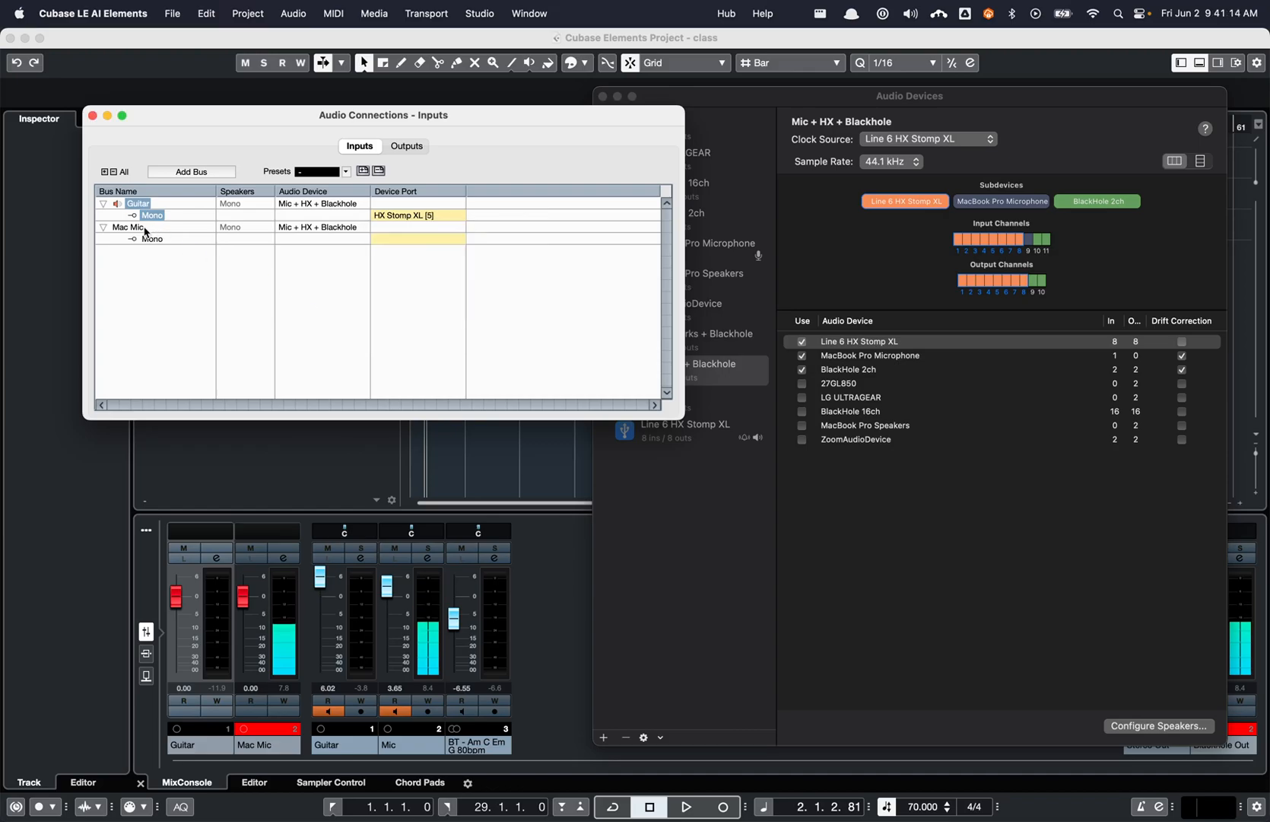
- Check the device port choices of the Mac Mic input bus, keeping its current assignment
{"action": "left_click", "coordinate": [144, 228]}
{"action": "left_click", "coordinate": [439, 239]}
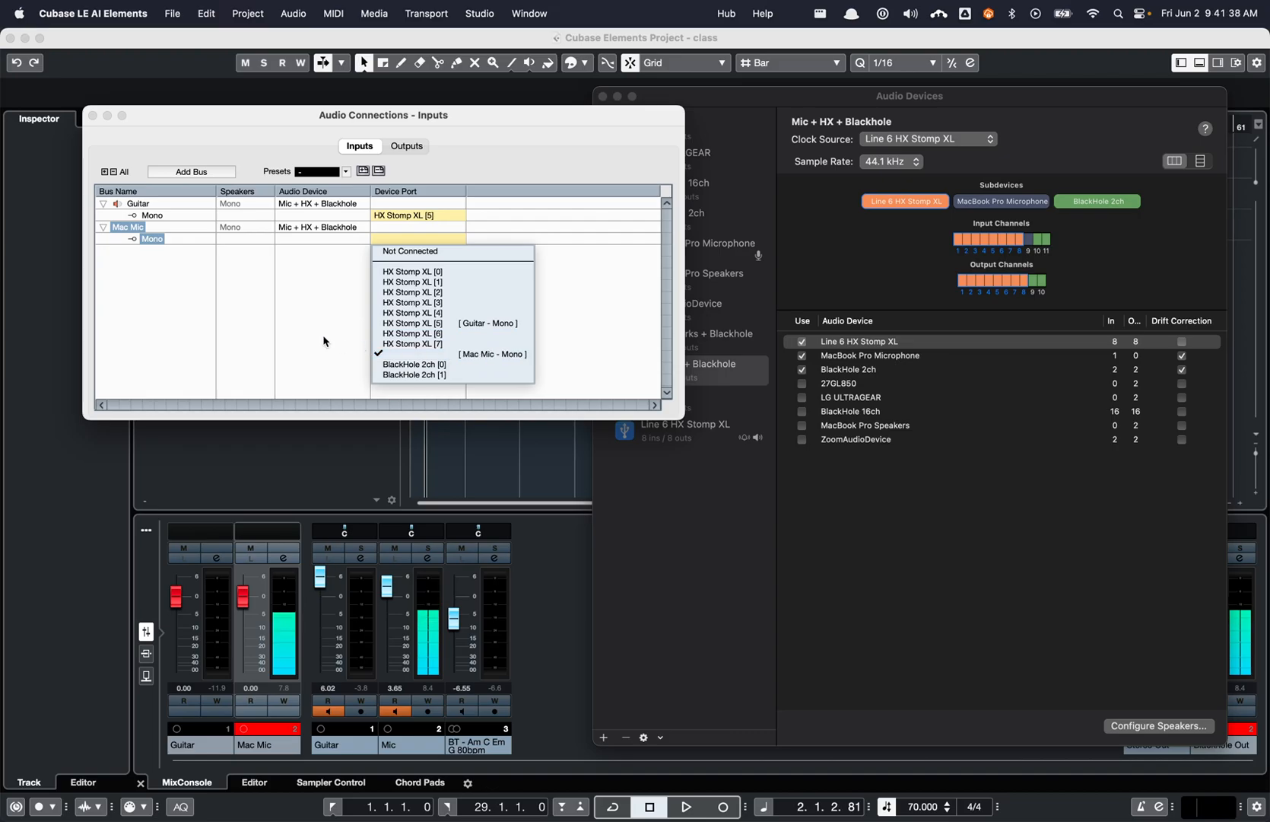
{"action": "left_click", "coordinate": [328, 355]}
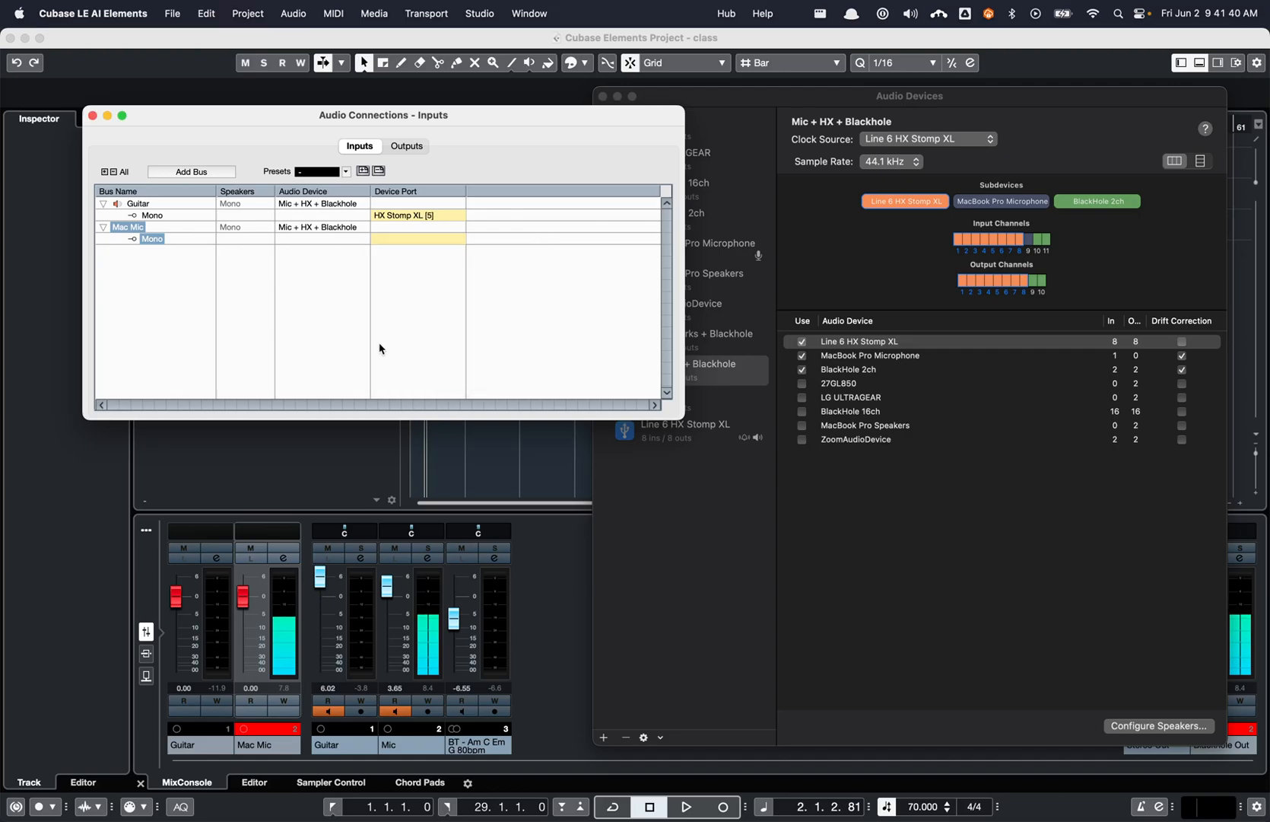
{"action": "left_click", "coordinate": [448, 240]}
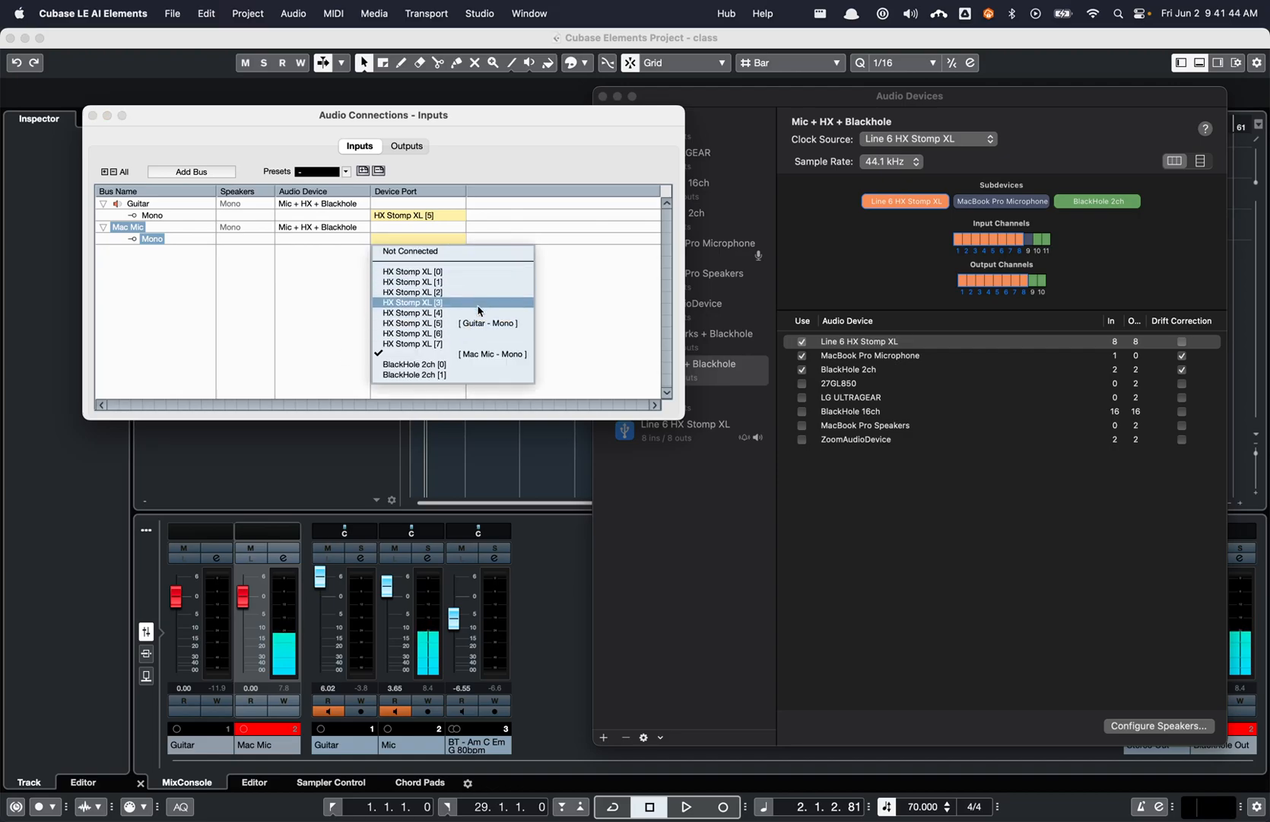
{"action": "left_click", "coordinate": [606, 304]}
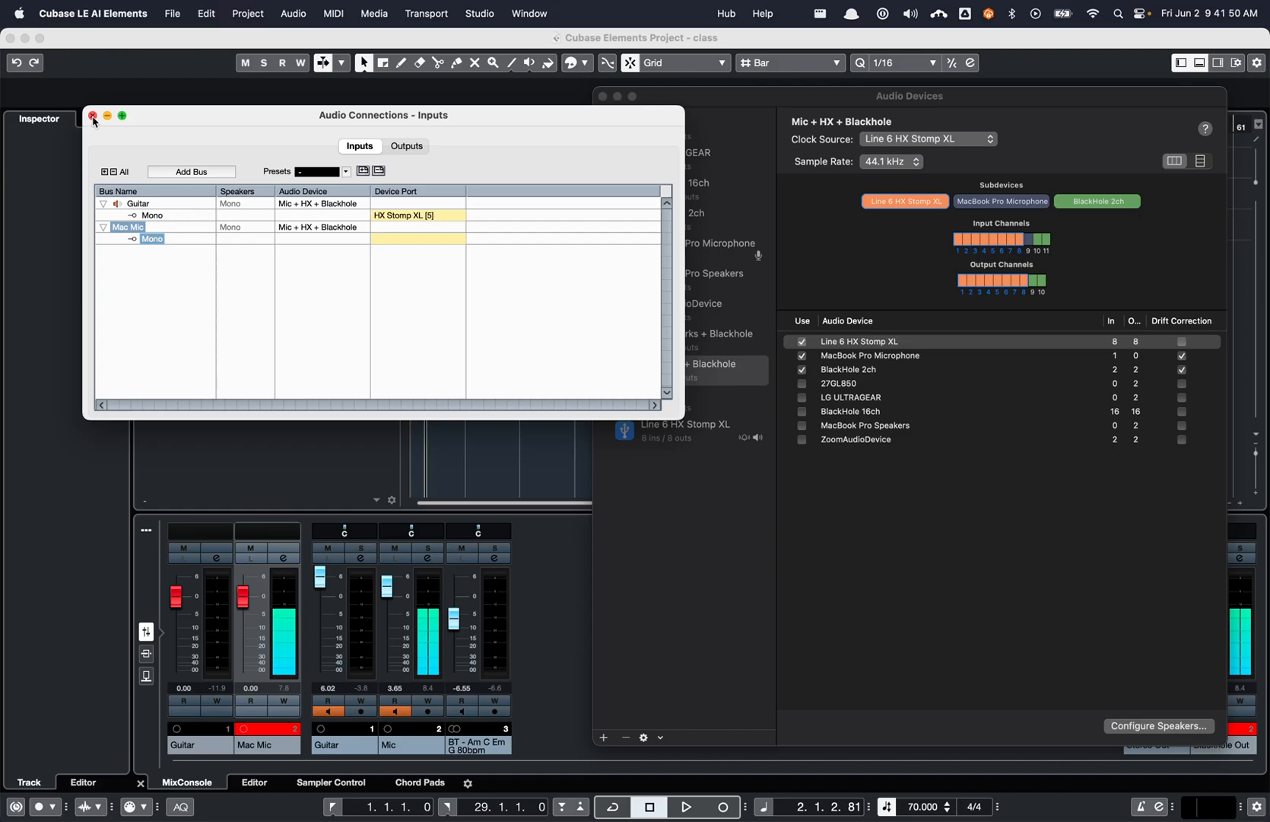
- Review the output buses, checking the device port choices for the left channels of Stereo Out and Blackhole Out
{"action": "left_click", "coordinate": [408, 146]}
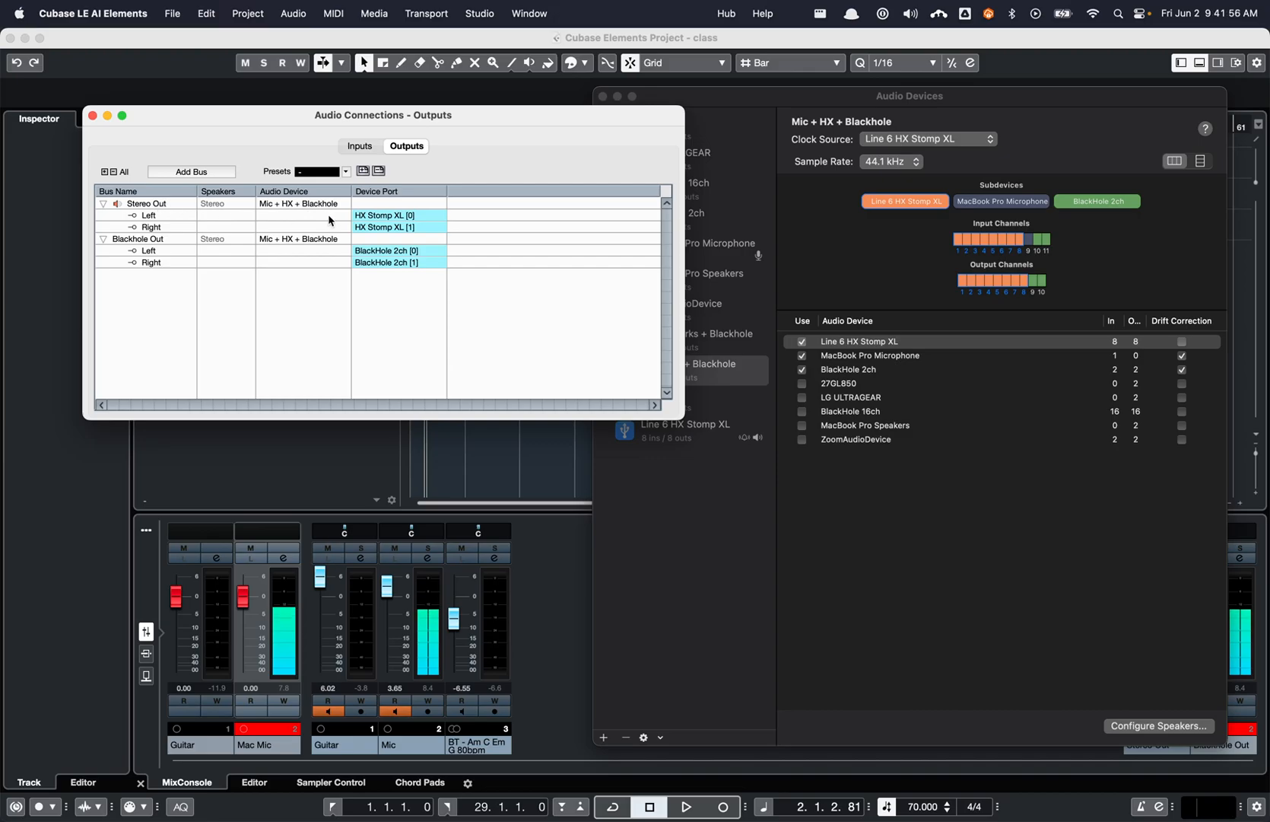
{"action": "left_click", "coordinate": [384, 217]}
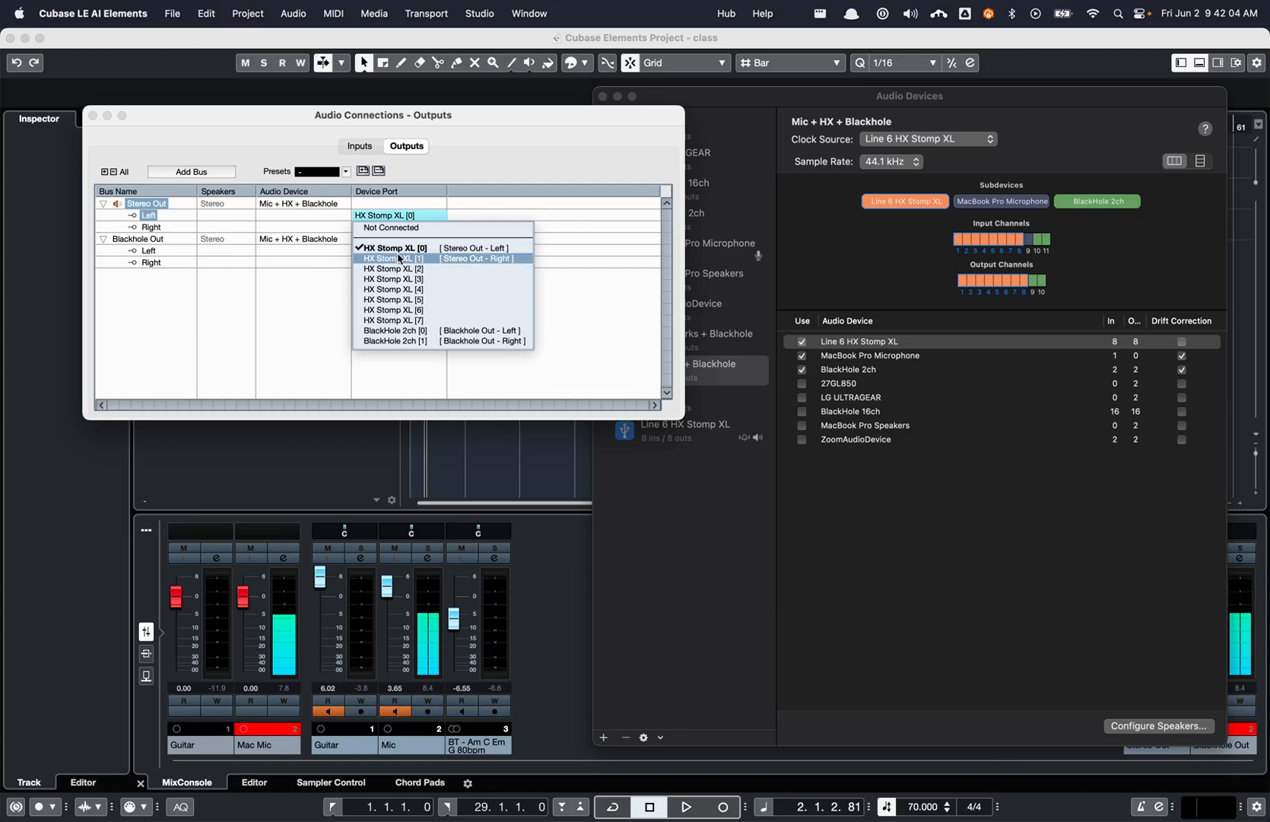
{"action": "left_click", "coordinate": [263, 331]}
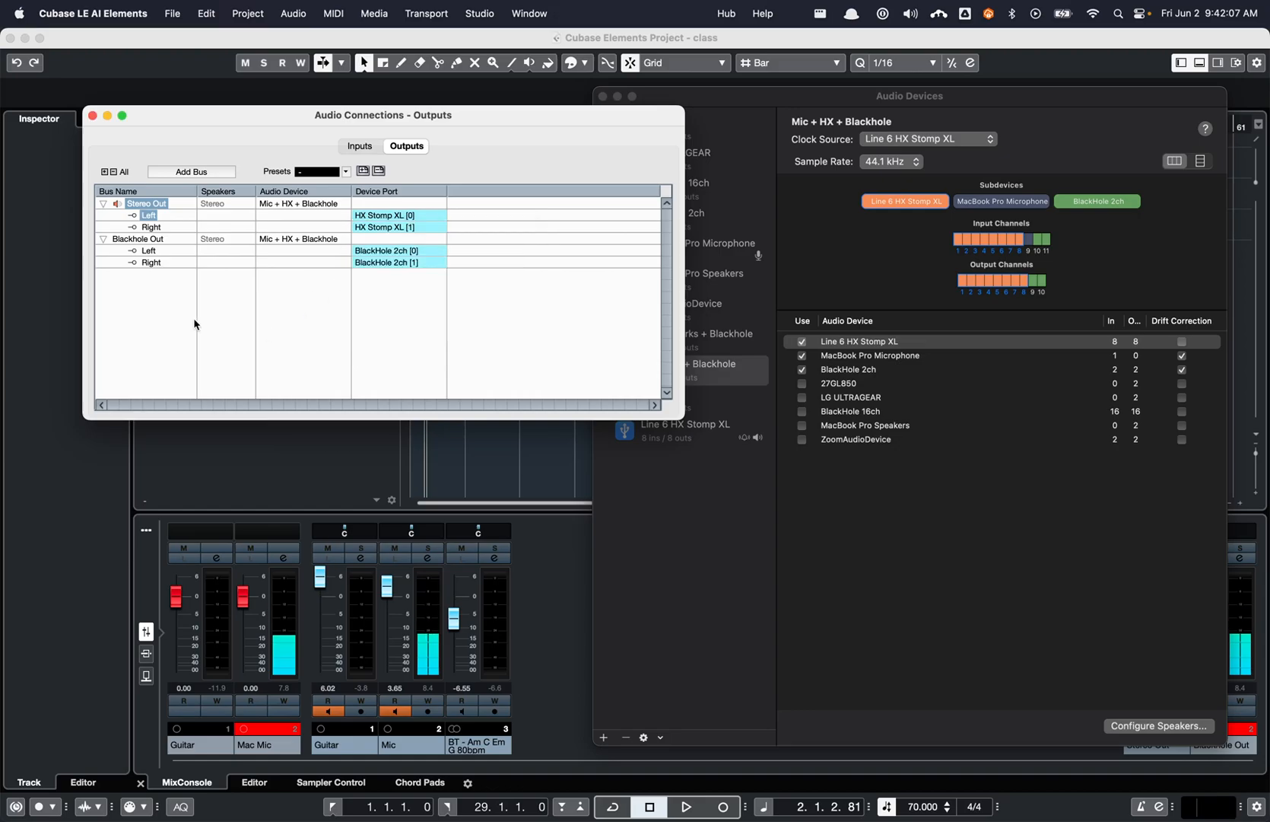
{"action": "left_click", "coordinate": [159, 241]}
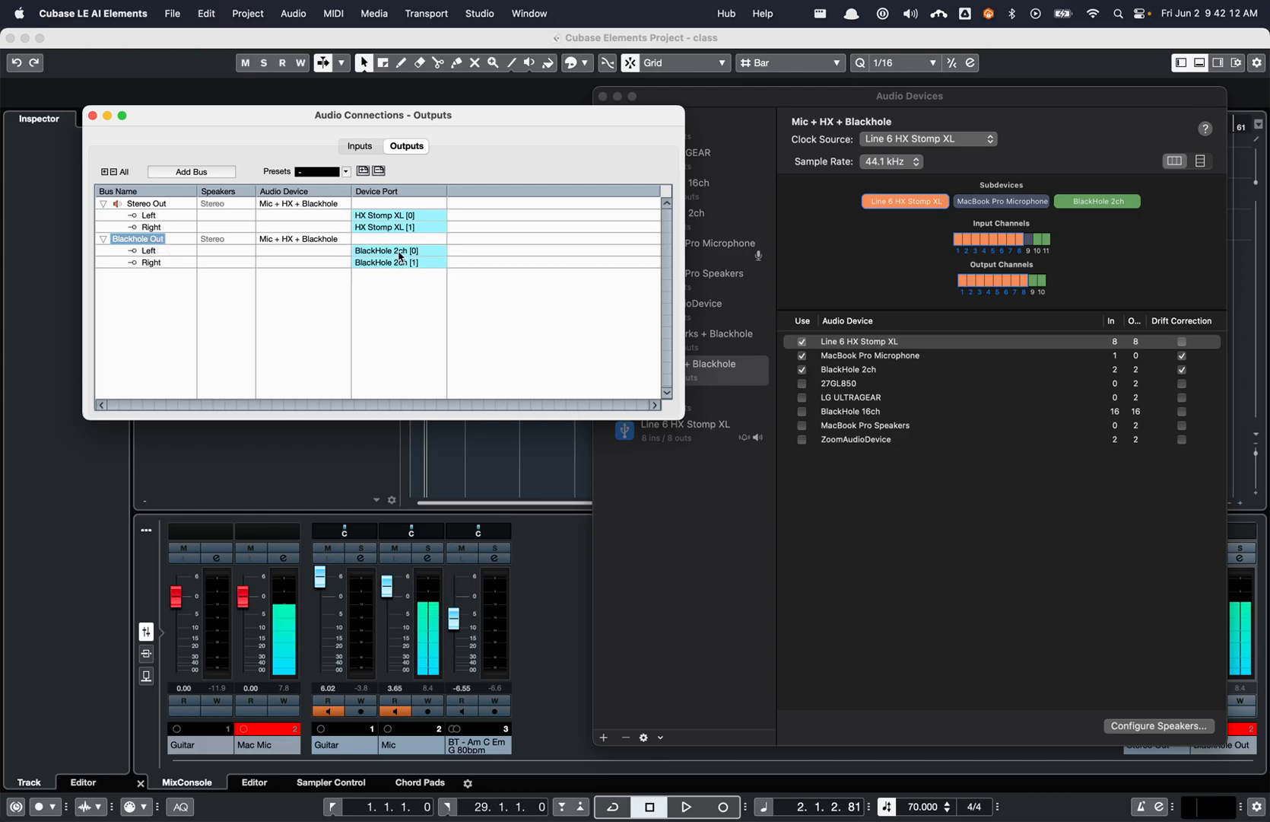
{"action": "left_click", "coordinate": [401, 255]}
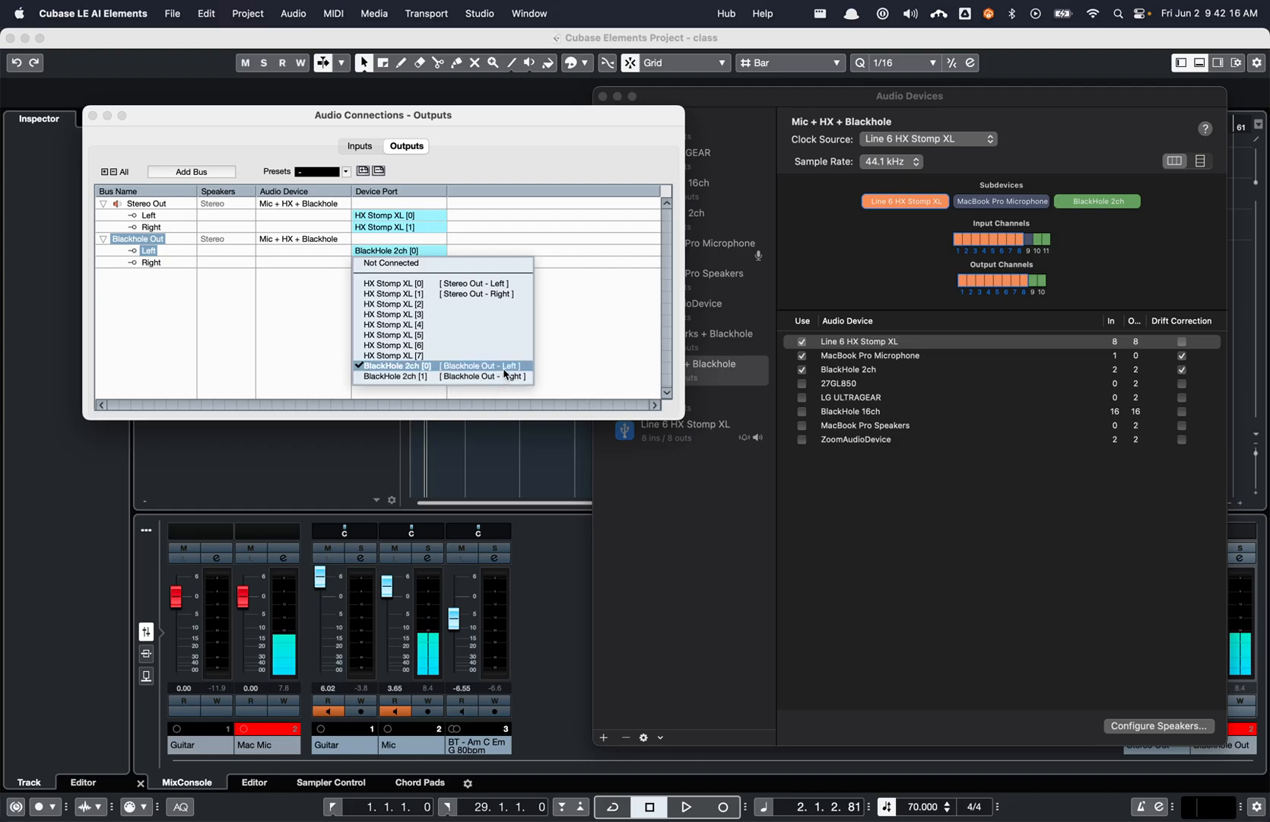
{"action": "left_click", "coordinate": [613, 344]}
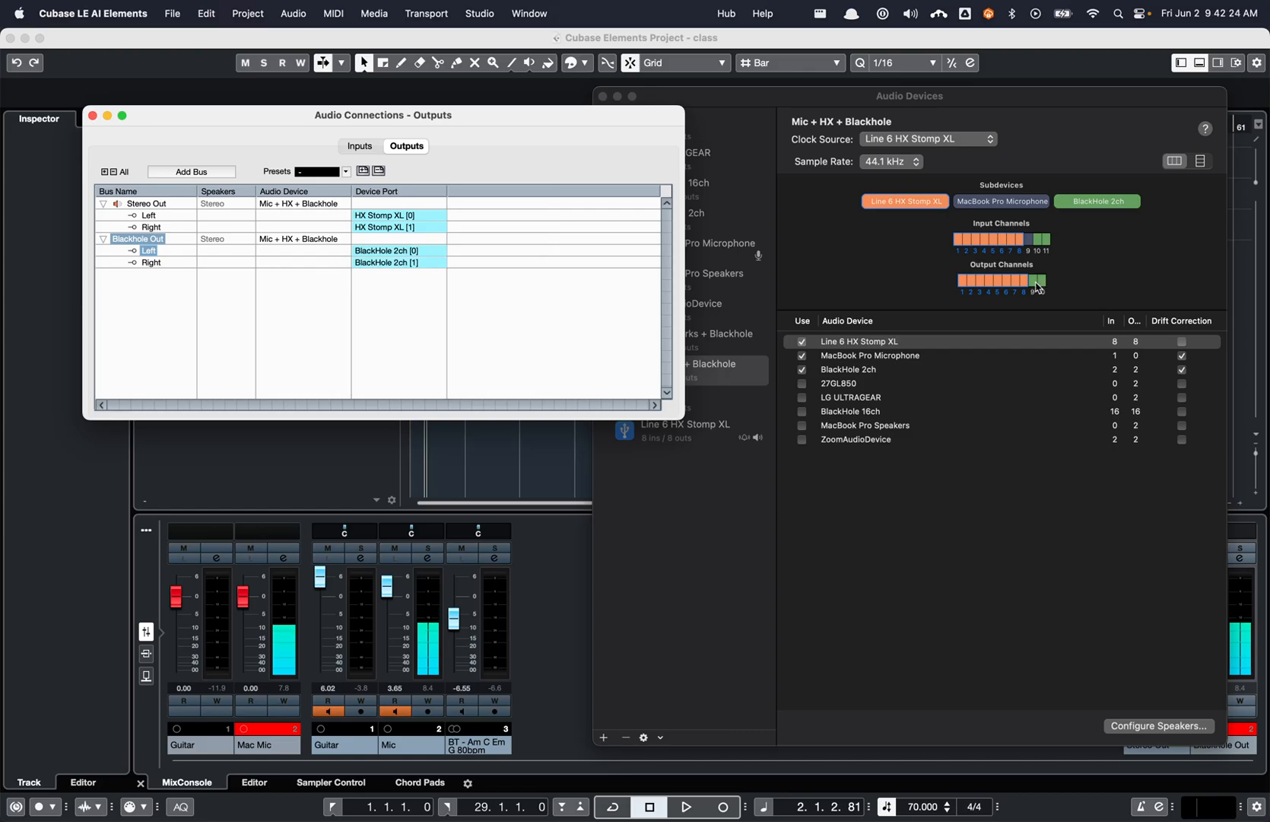
- Close the Audio Devices window and reposition the Audio Connections window over the project
{"action": "left_click", "coordinate": [1132, 274]}
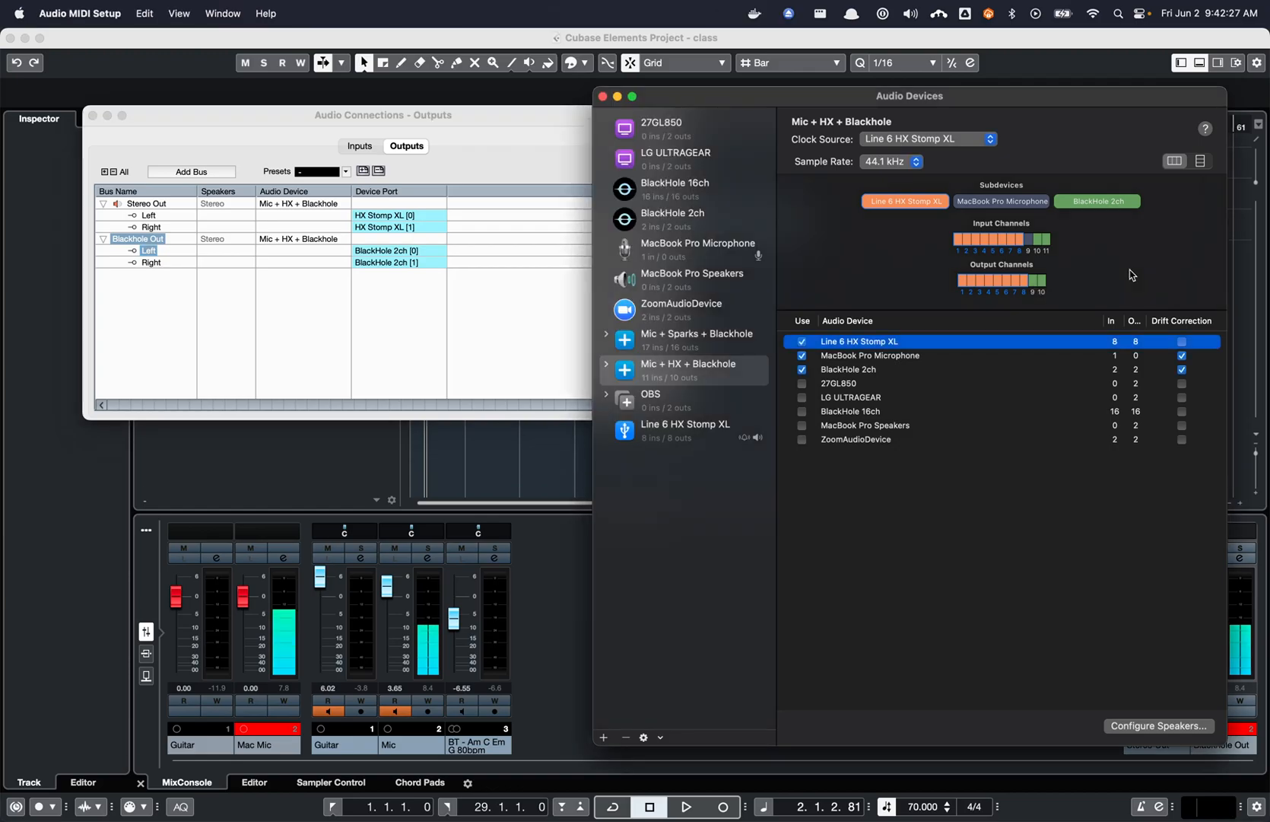
{"action": "left_click", "coordinate": [602, 97]}
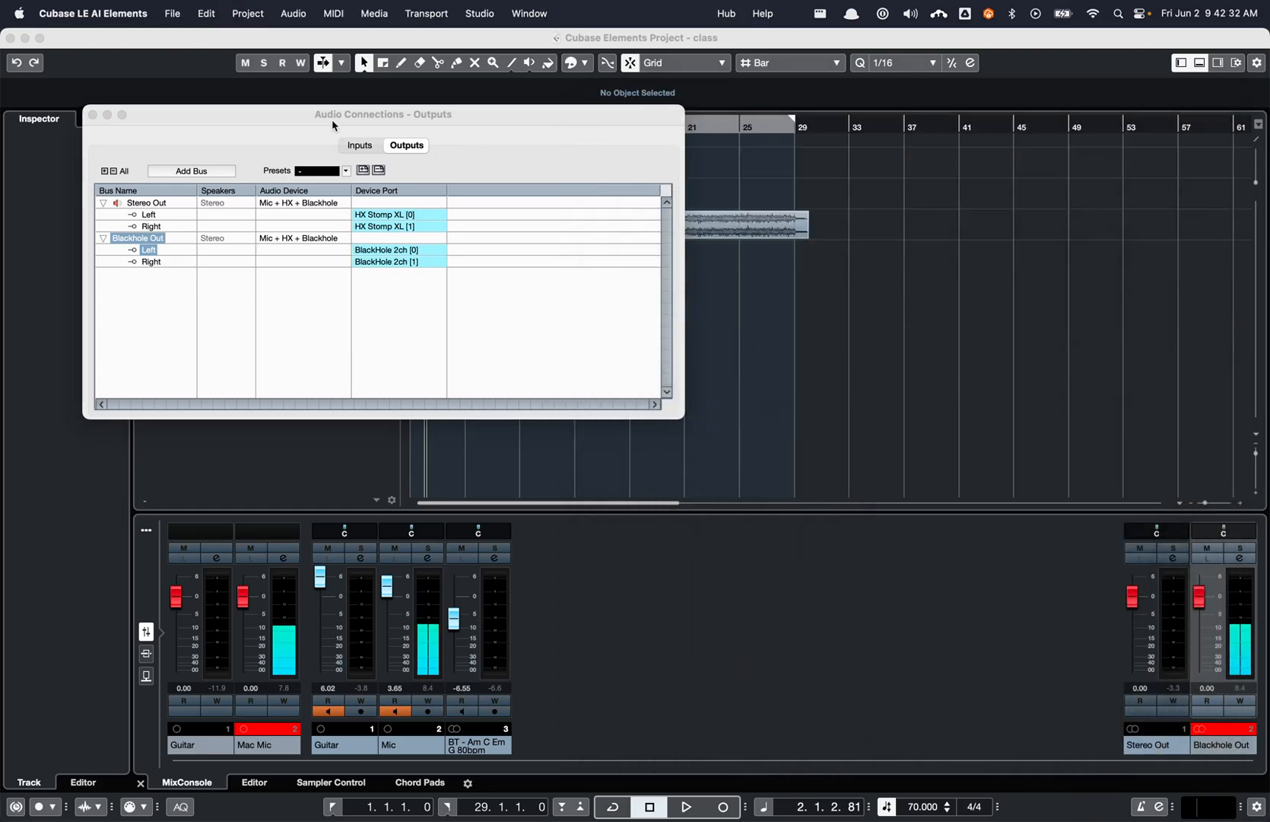
{"action": "left_click_drag", "start_coordinate": [333, 126], "coordinate": [412, 161]}
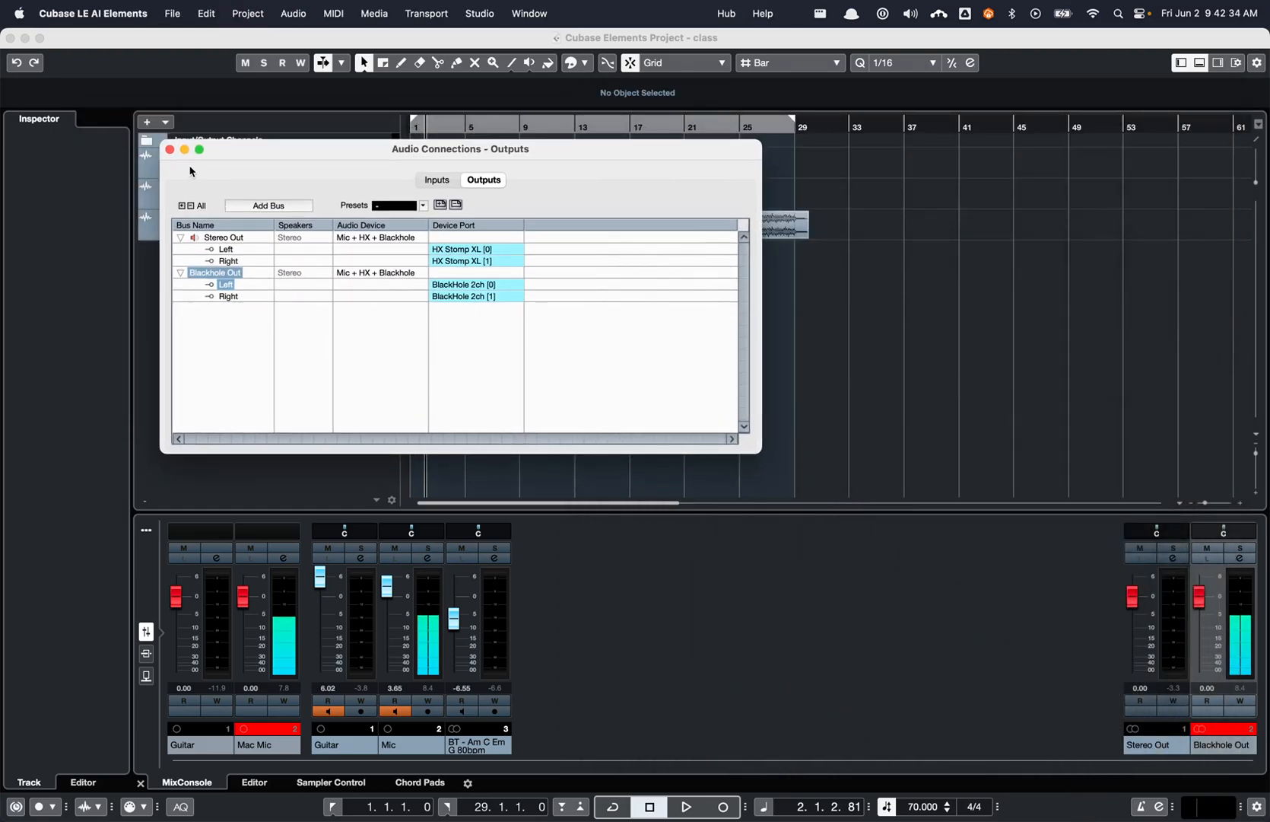
- View the output bus presets without applying one, and close Audio Connections after returning to its input buses
{"action": "left_click", "coordinate": [401, 207]}
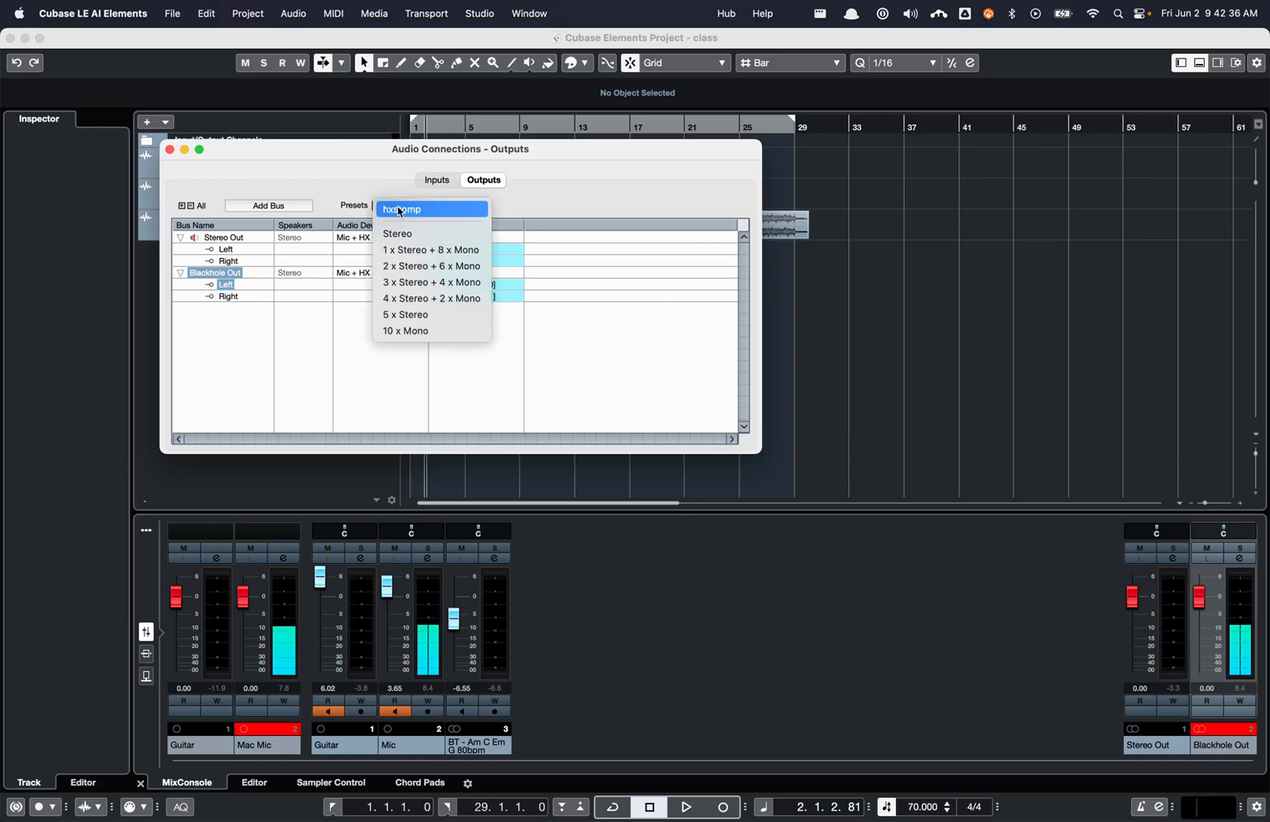
{"action": "left_click", "coordinate": [307, 356]}
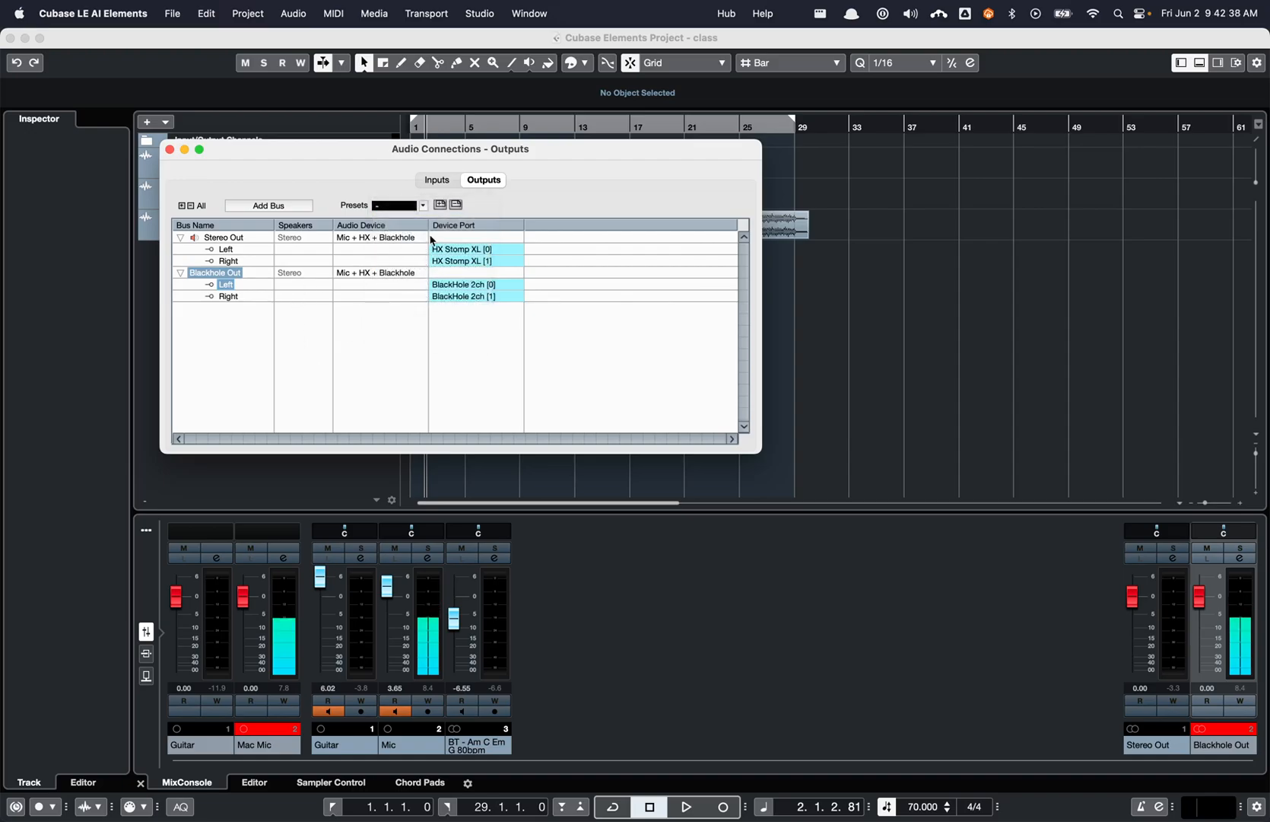
{"action": "left_click", "coordinate": [403, 211]}
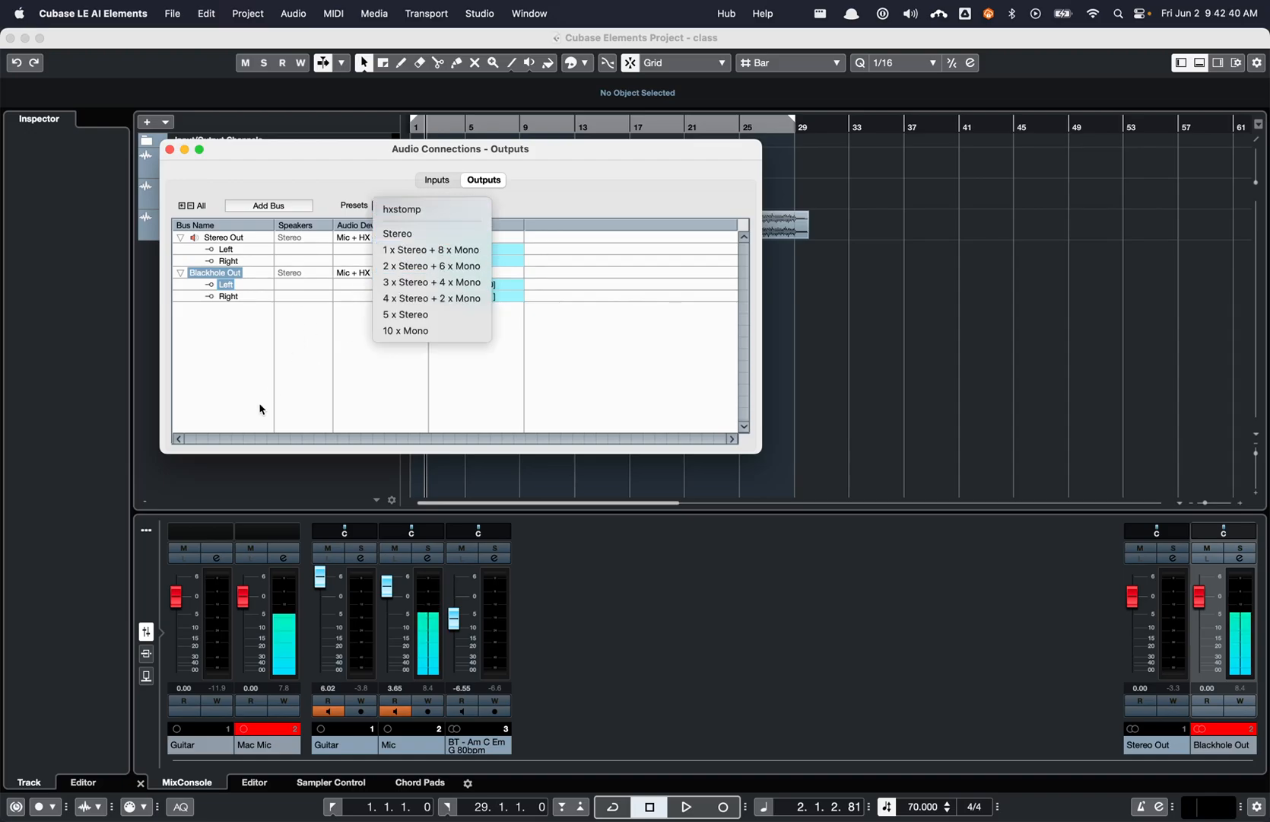
{"action": "left_click", "coordinate": [325, 366]}
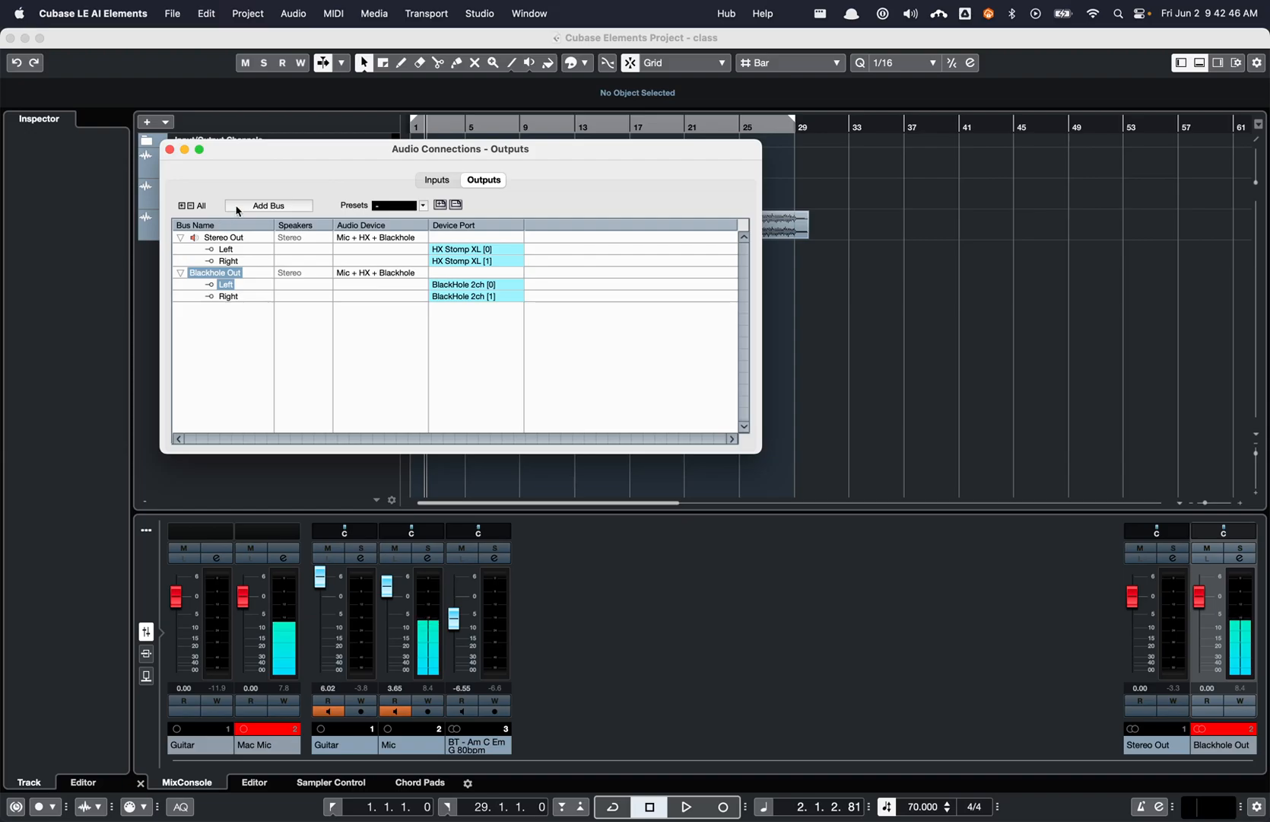
{"action": "left_click", "coordinate": [434, 182]}
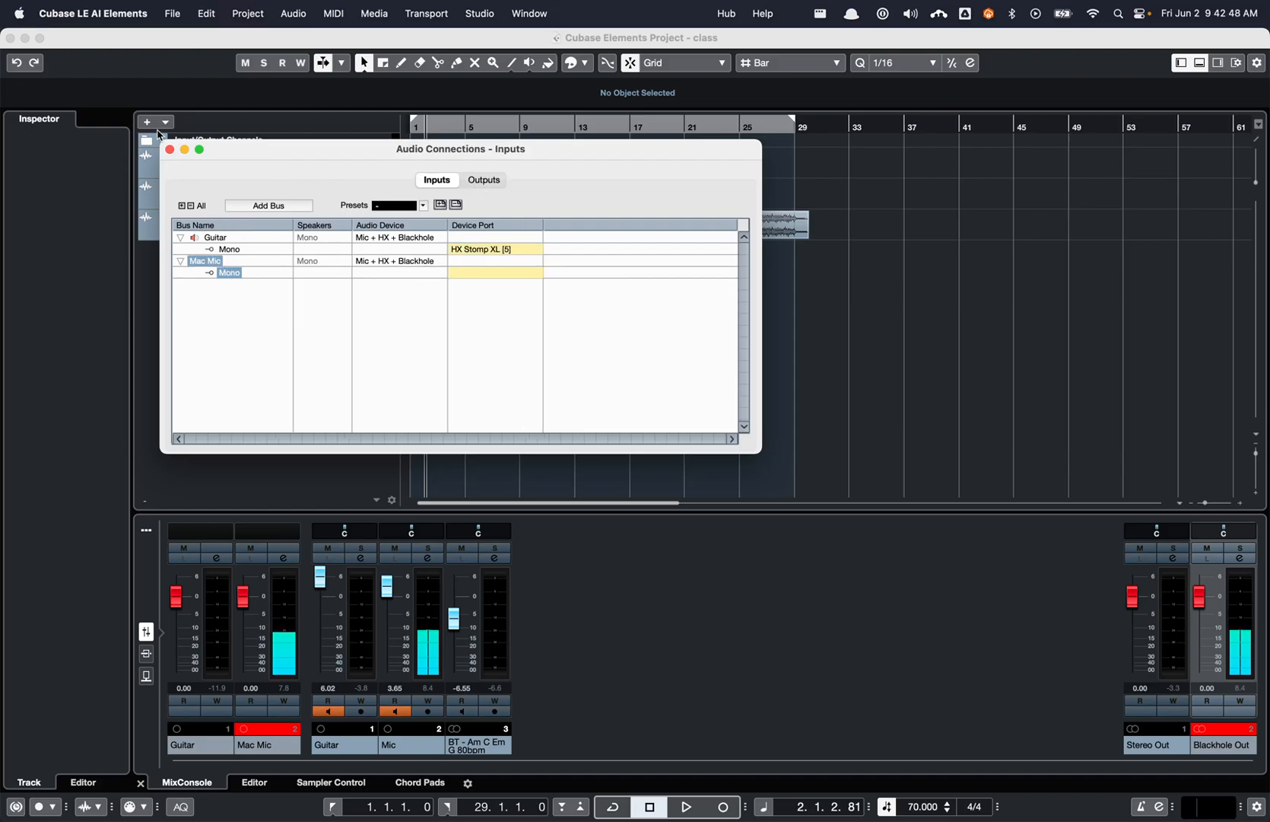
{"action": "left_click", "coordinate": [169, 149]}
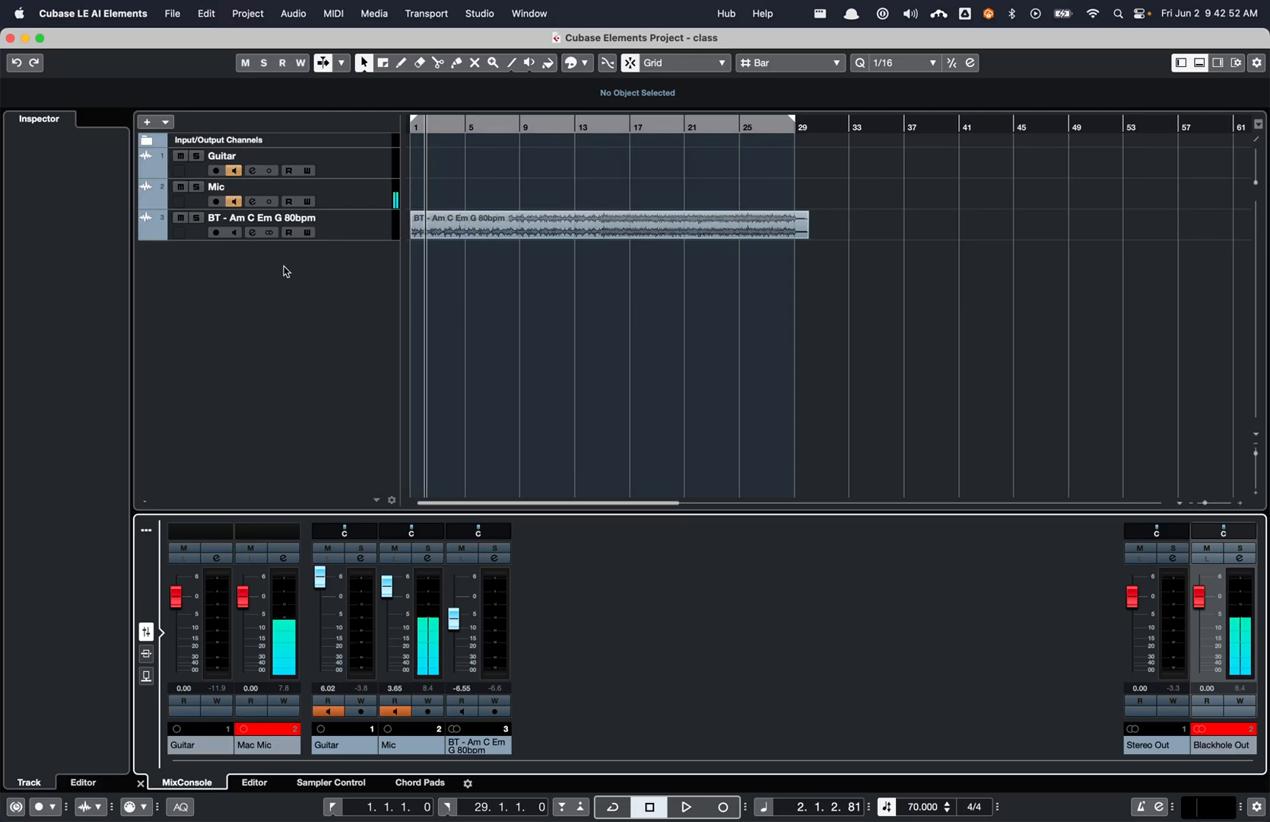
- Select the Guitar track and dismiss the track-adding options
{"action": "left_click", "coordinate": [344, 173]}
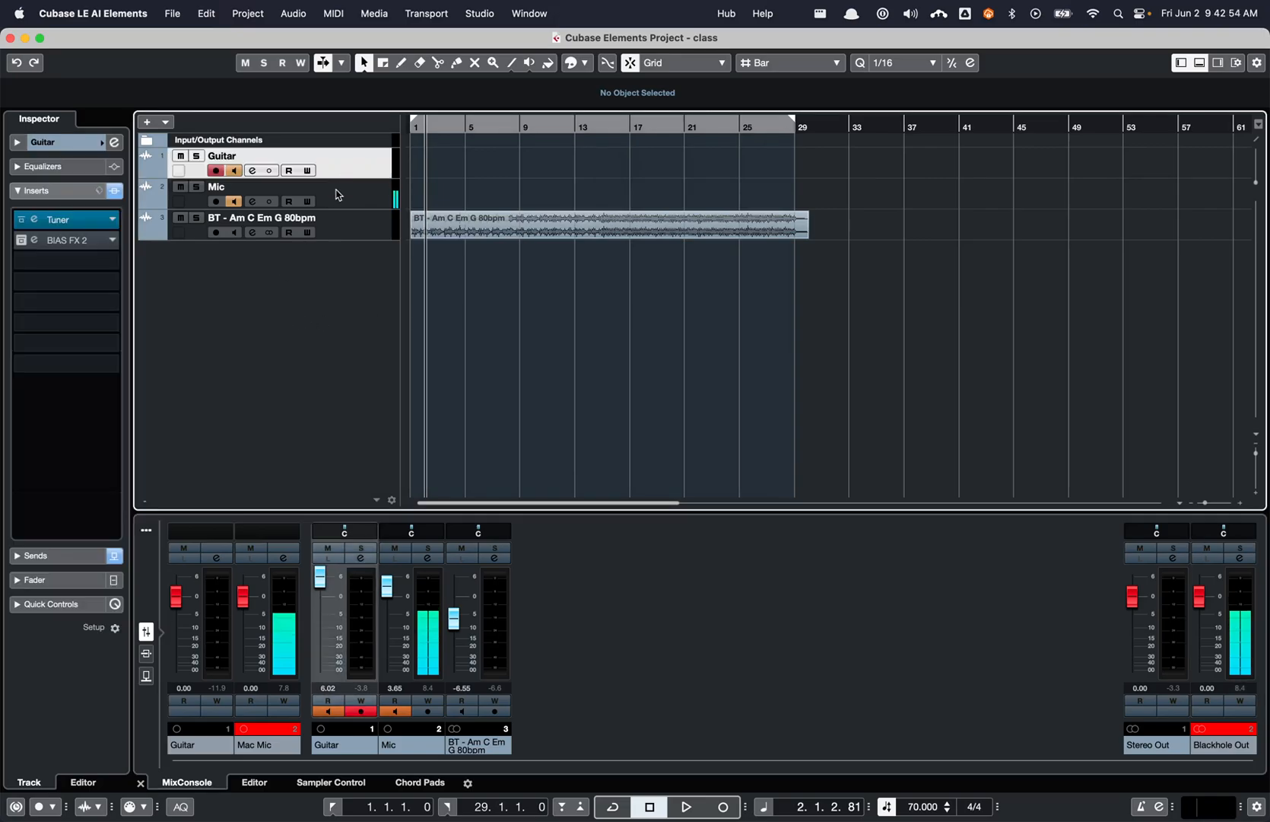
{"action": "right_click", "coordinate": [310, 271]}
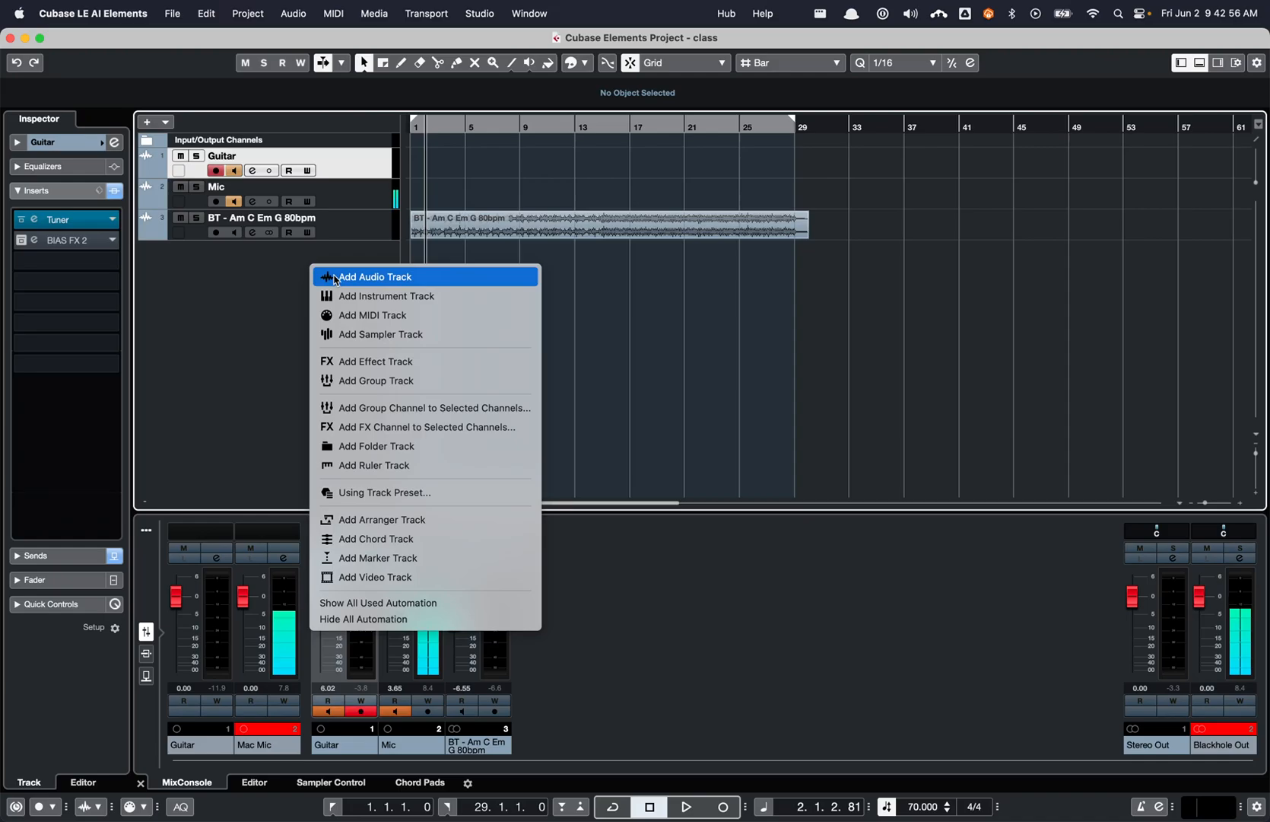
{"action": "left_click", "coordinate": [278, 308]}
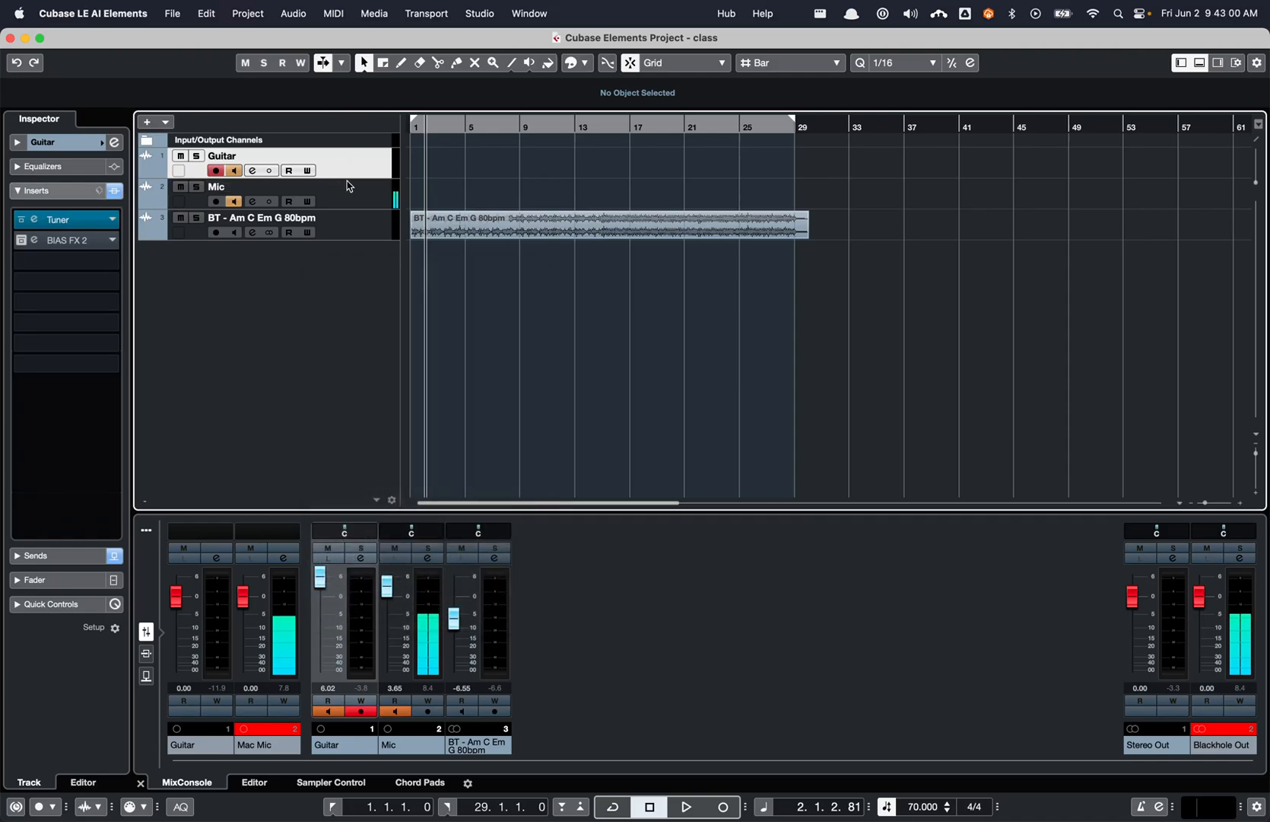
- Set up a mono audio track named guitar with the Guitar input bus, check its output choices, and cancel adding it
{"action": "right_click", "coordinate": [274, 354]}
{"action": "left_click", "coordinate": [294, 369]}
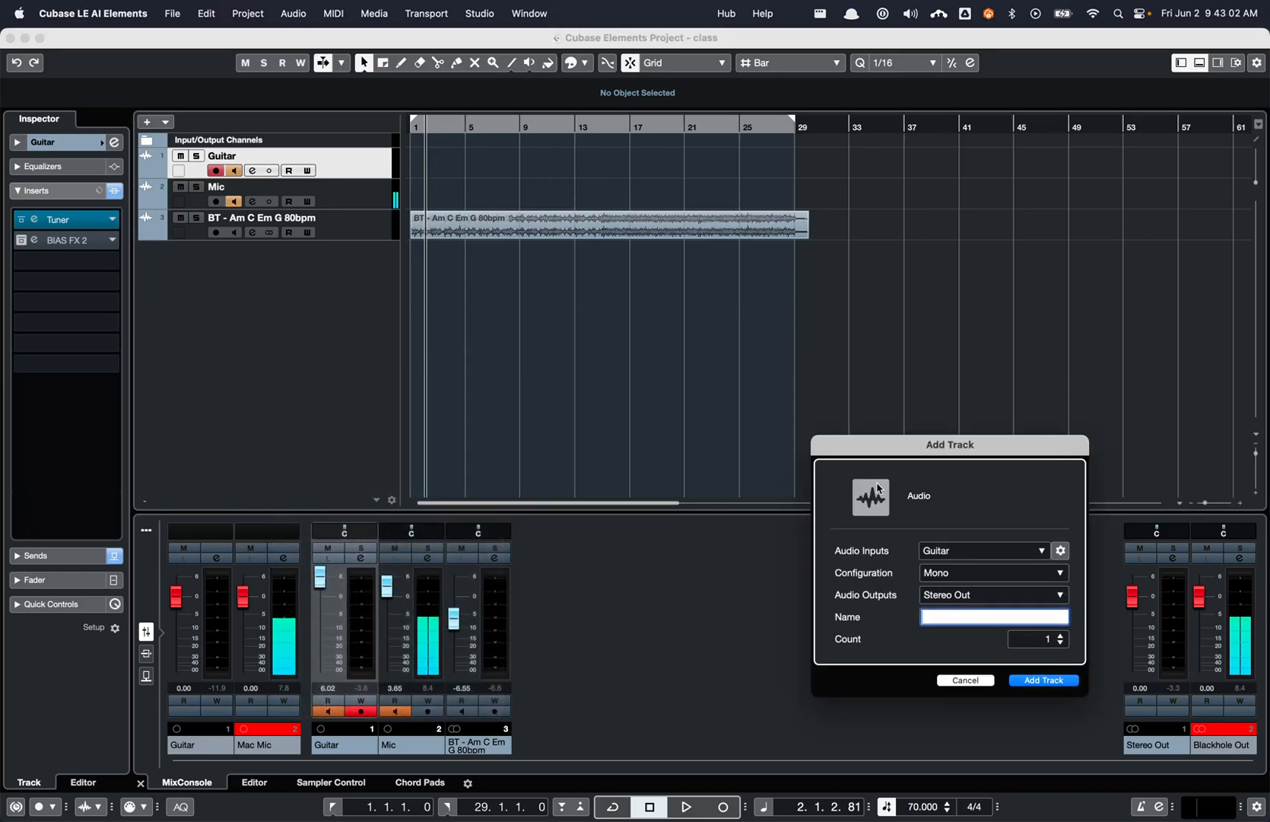
{"action": "left_click_drag", "start_coordinate": [913, 455], "coordinate": [551, 311]}
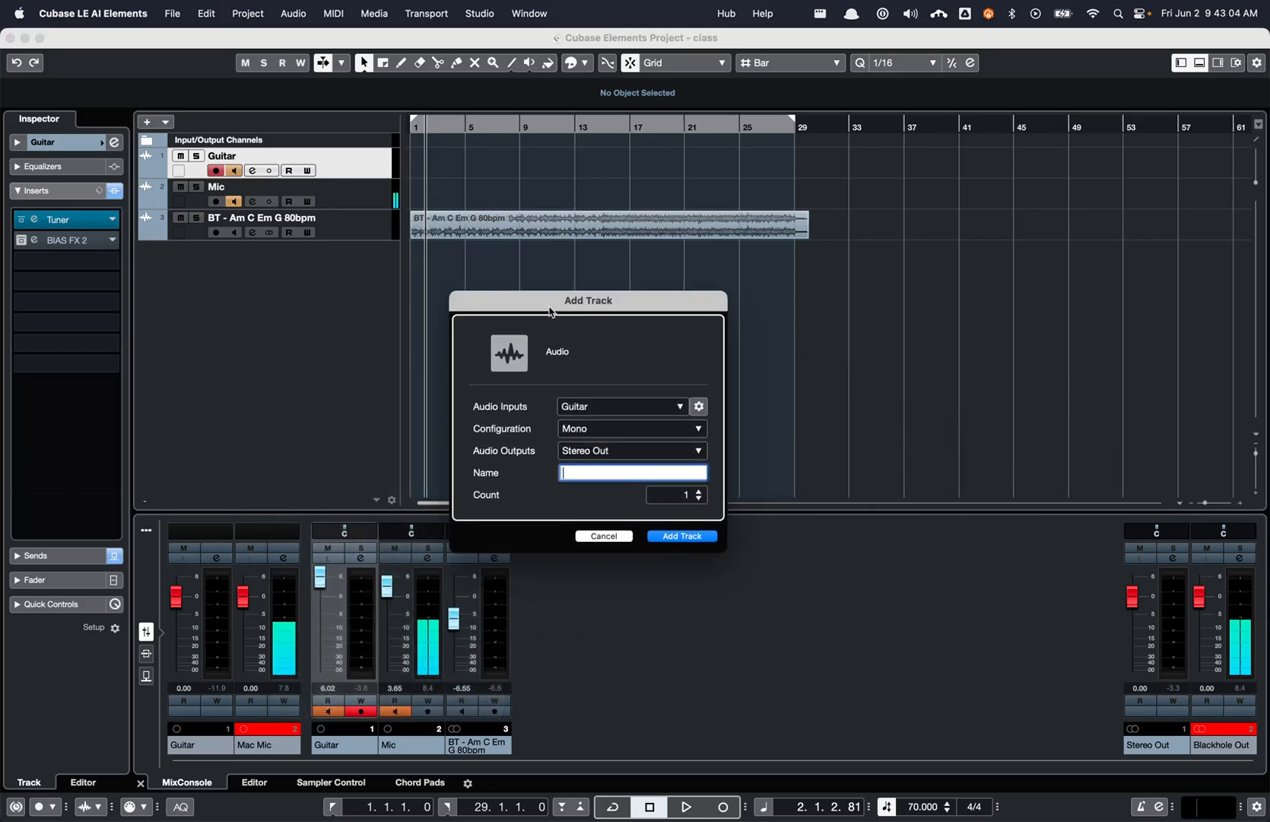
{"action": "type", "text": "guitar"}
{"action": "left_click", "coordinate": [580, 404]}
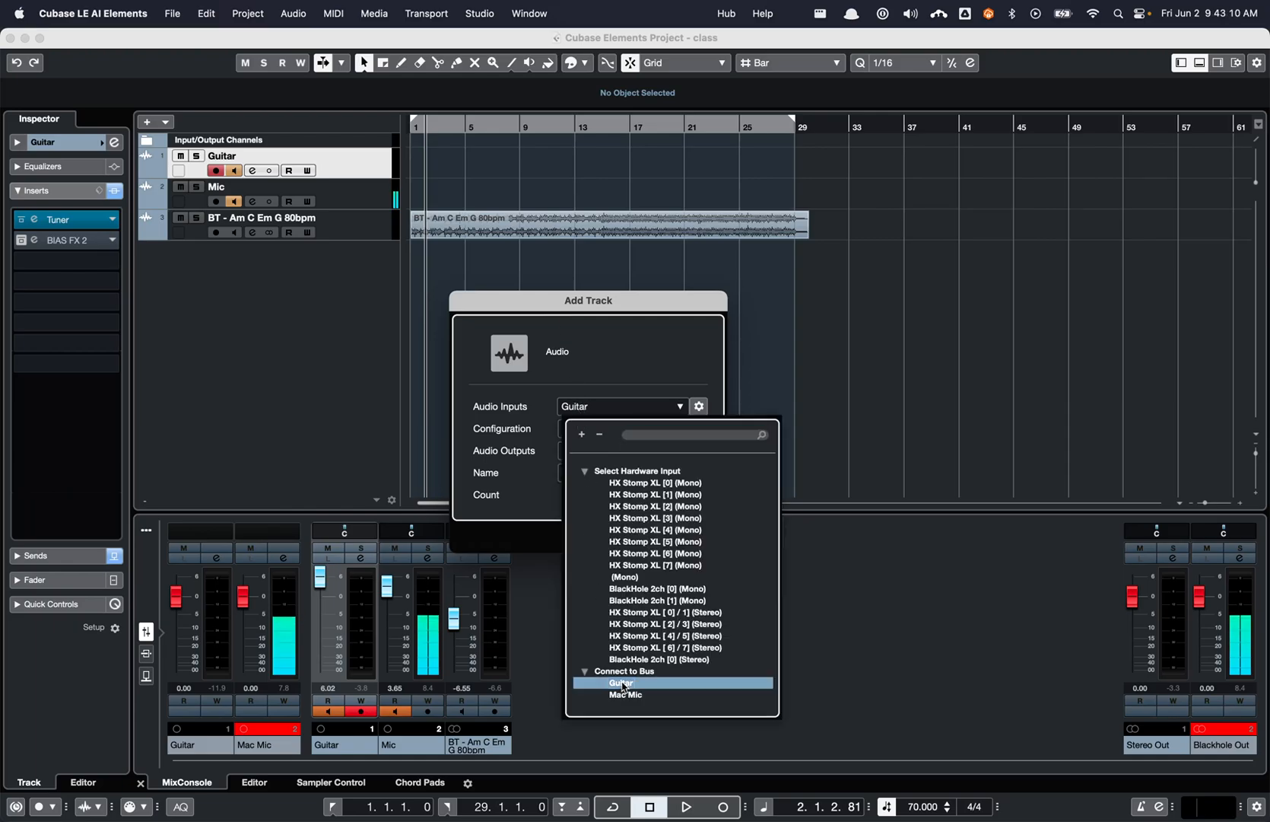
{"action": "left_click", "coordinate": [623, 683]}
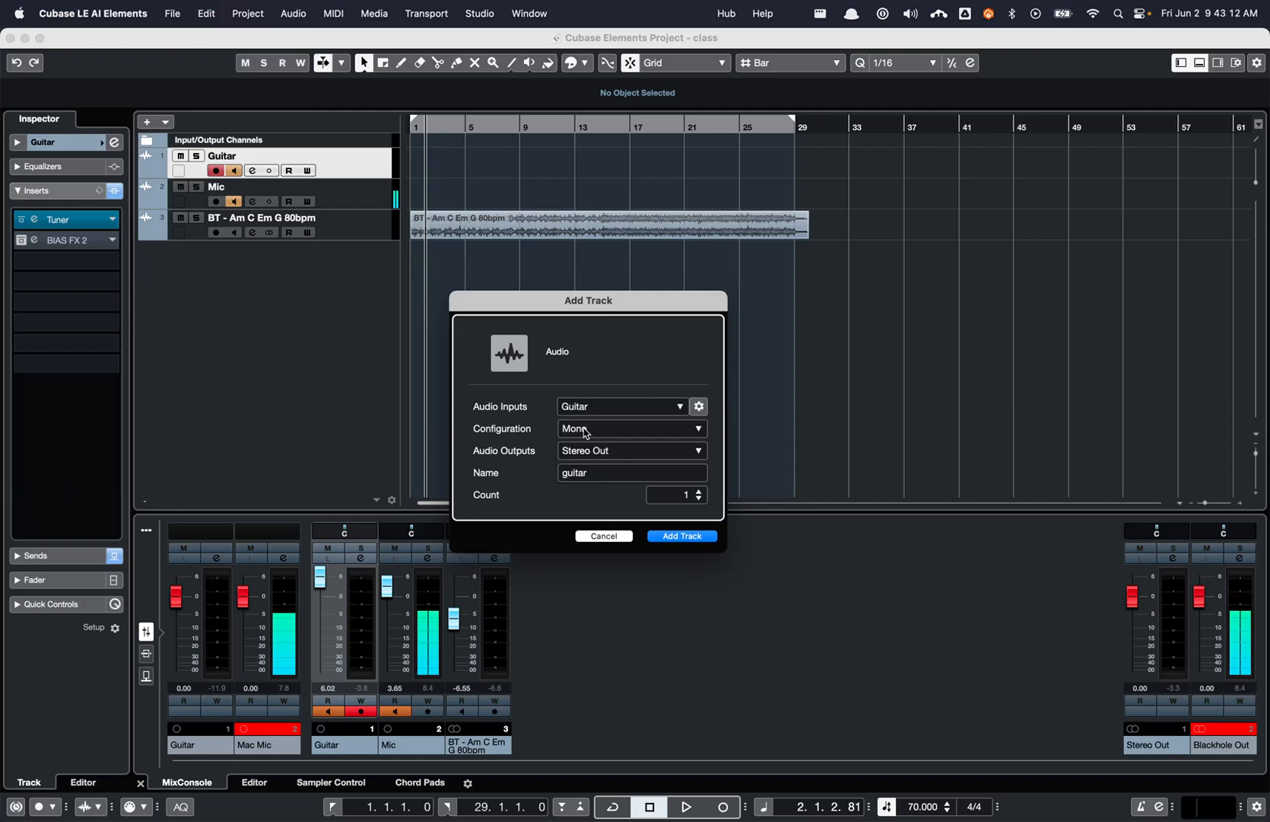
{"action": "left_click", "coordinate": [575, 454]}
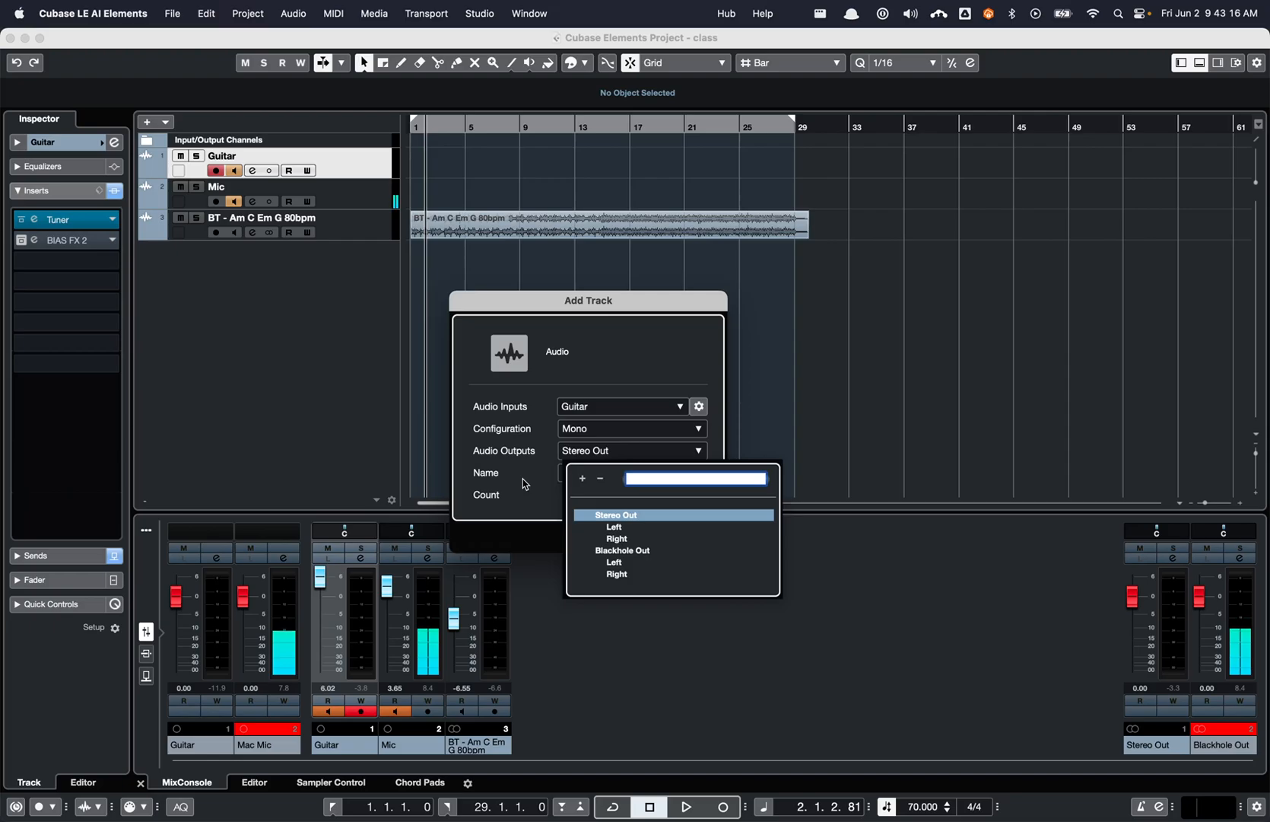
{"action": "left_click", "coordinate": [524, 457]}
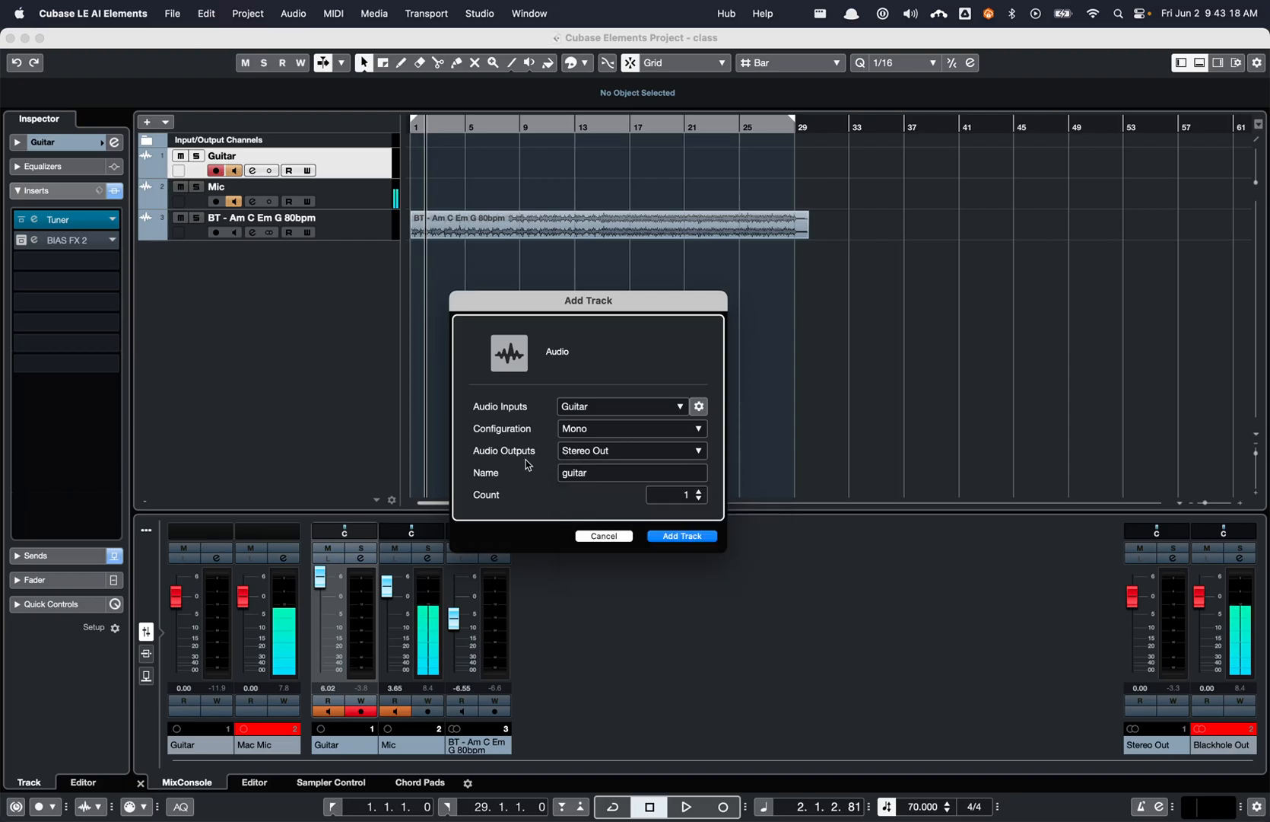
{"action": "left_click", "coordinate": [605, 536]}
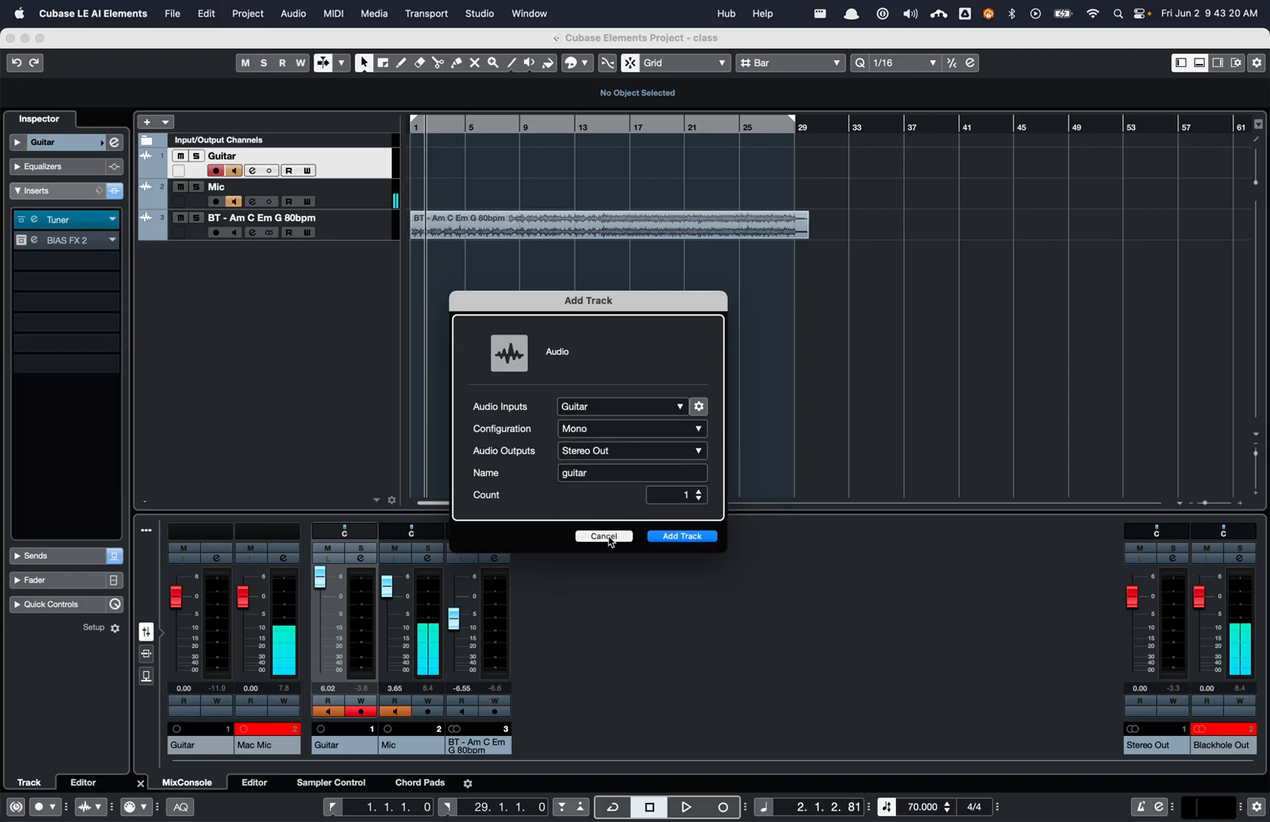
- Expand the Guitar track's basic settings to check its input and output routing
{"action": "left_click", "coordinate": [17, 142]}
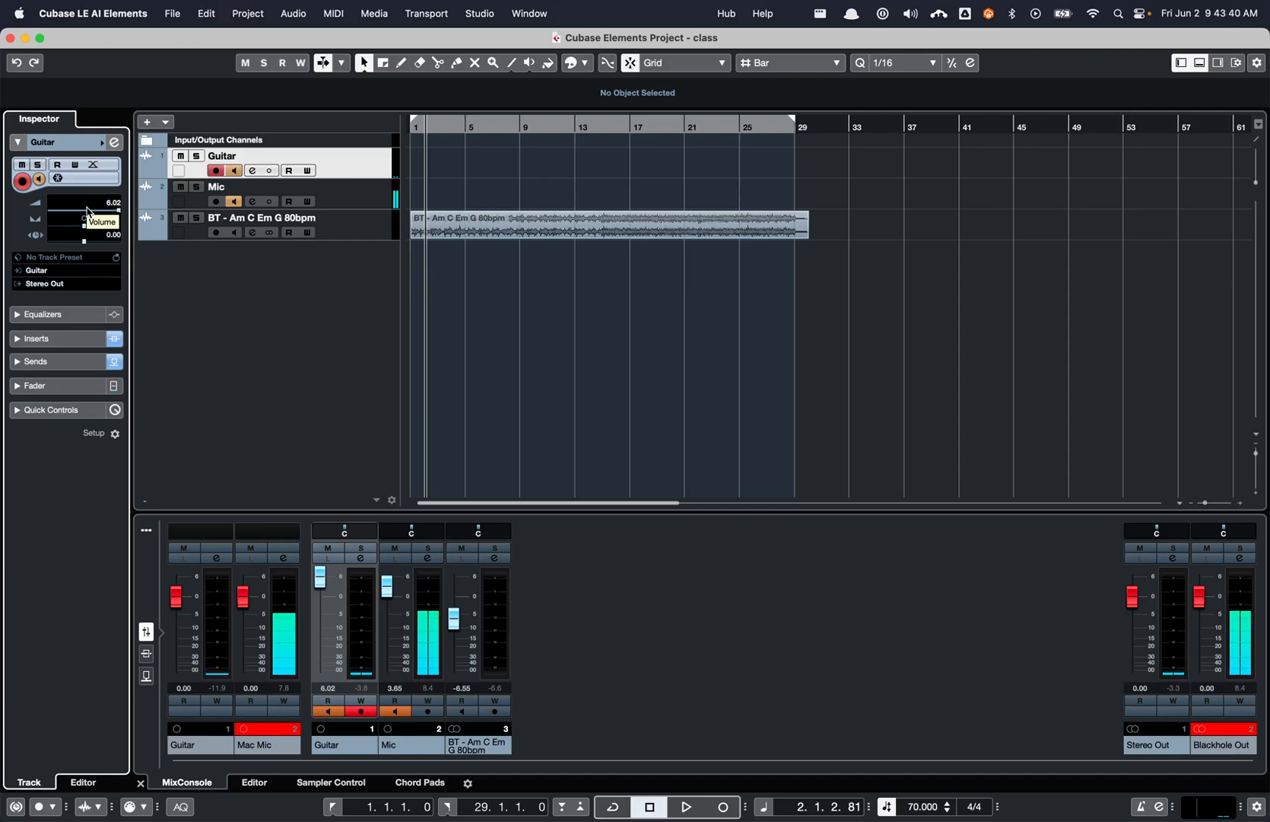
- Clear the Guitar track's first send, reassign it to Blackhole Out, and activate it
{"action": "left_click", "coordinate": [20, 362]}
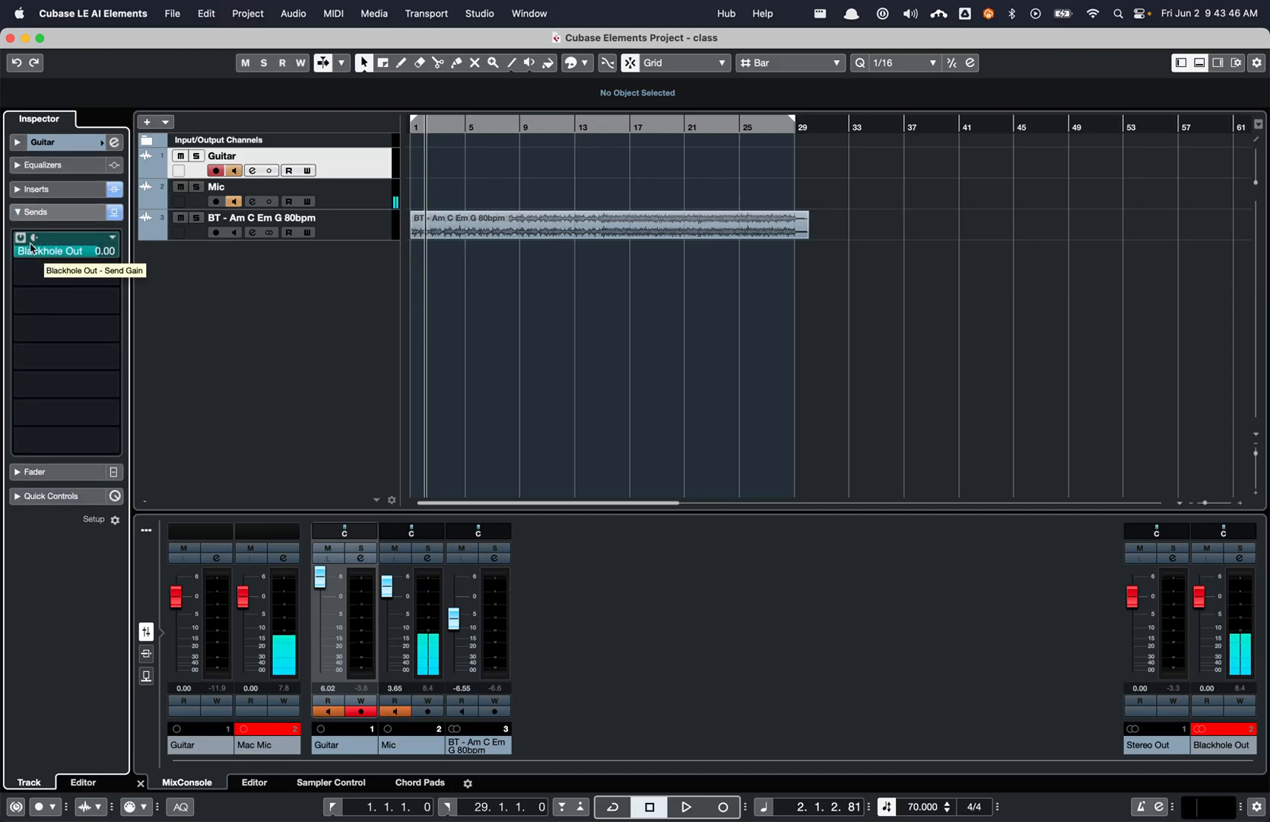
{"action": "left_click", "coordinate": [113, 237]}
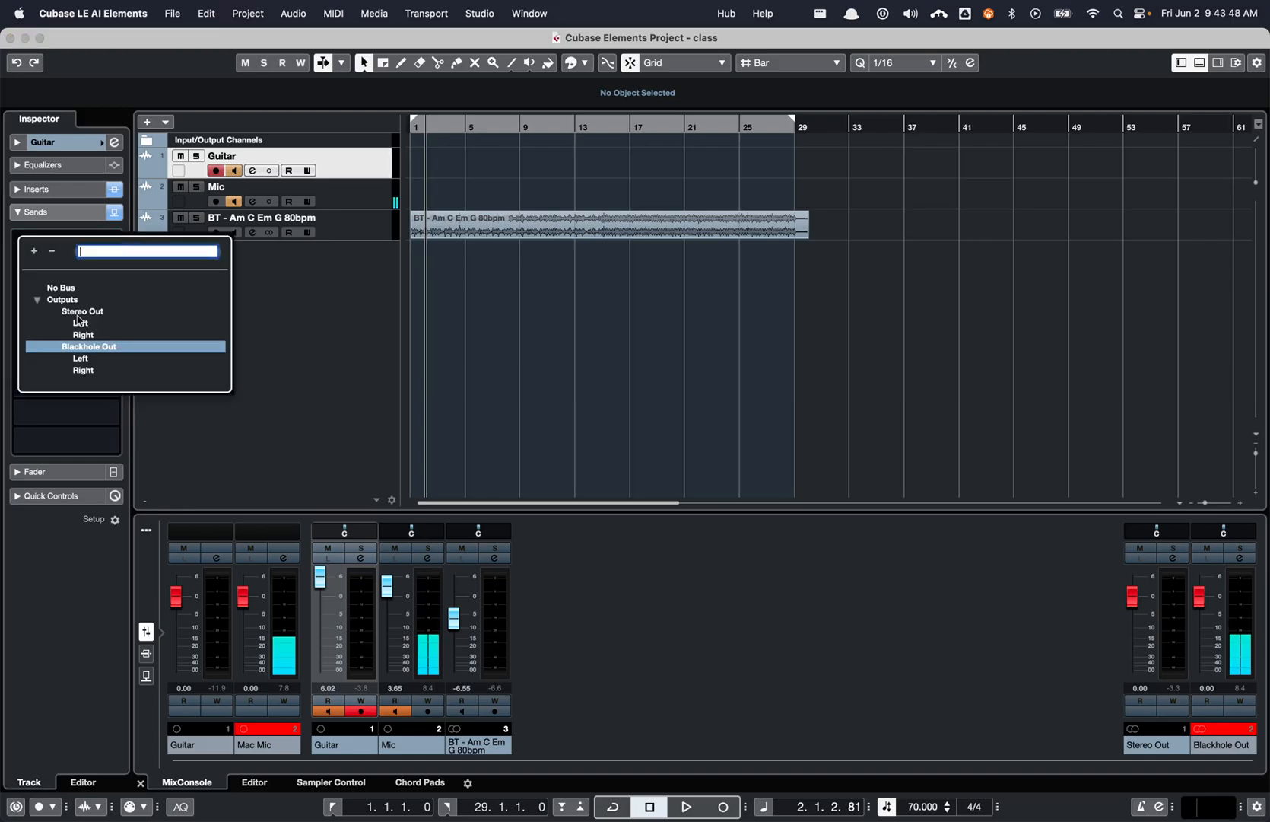
{"action": "left_click", "coordinate": [67, 288]}
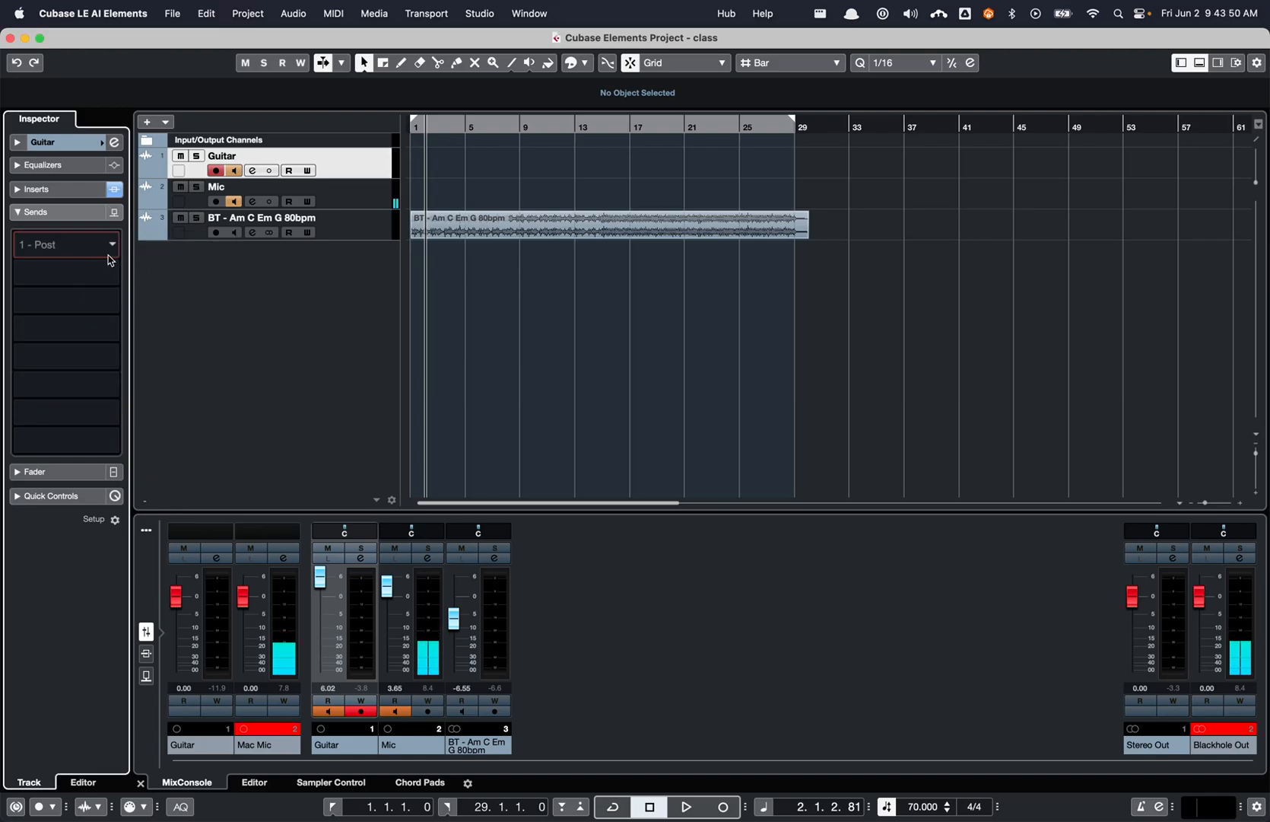
{"action": "left_click", "coordinate": [86, 247]}
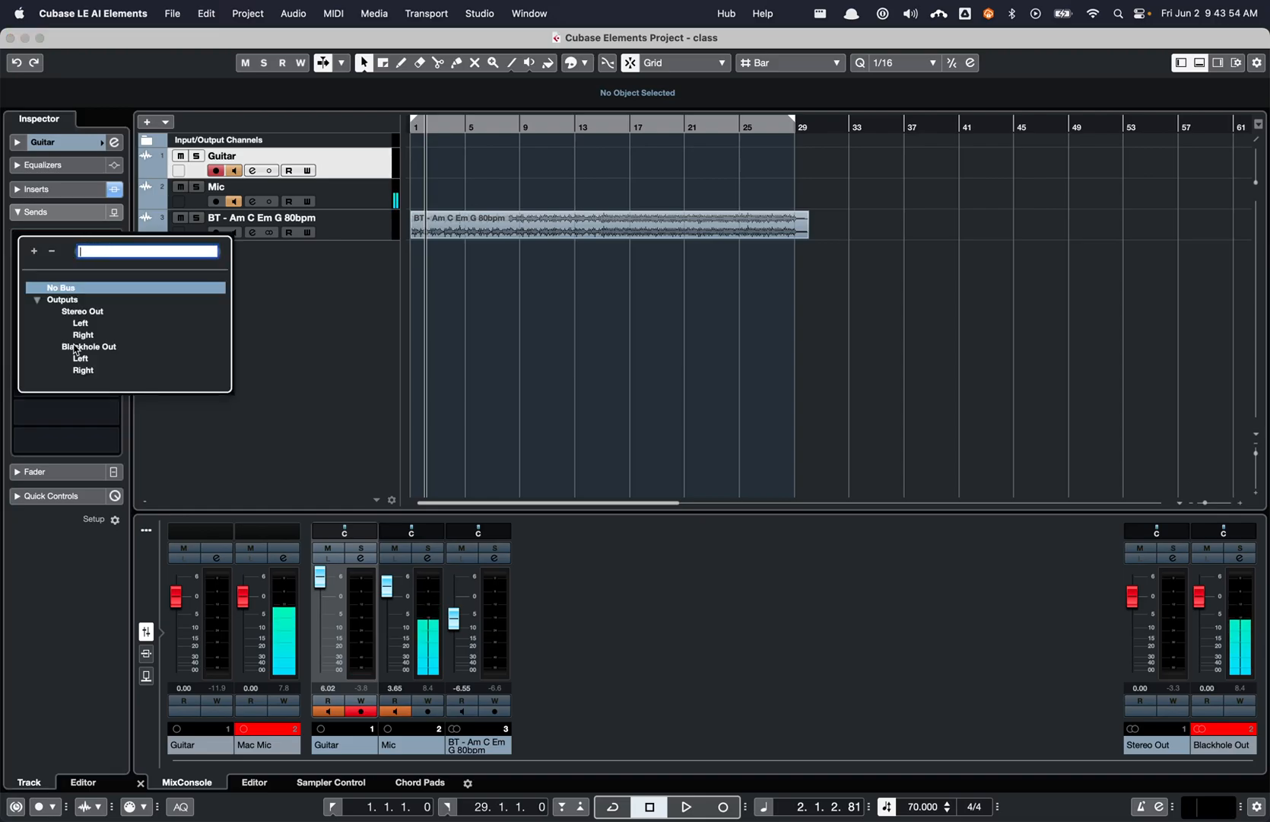
{"action": "left_click", "coordinate": [76, 351]}
{"action": "left_click", "coordinate": [78, 354]}
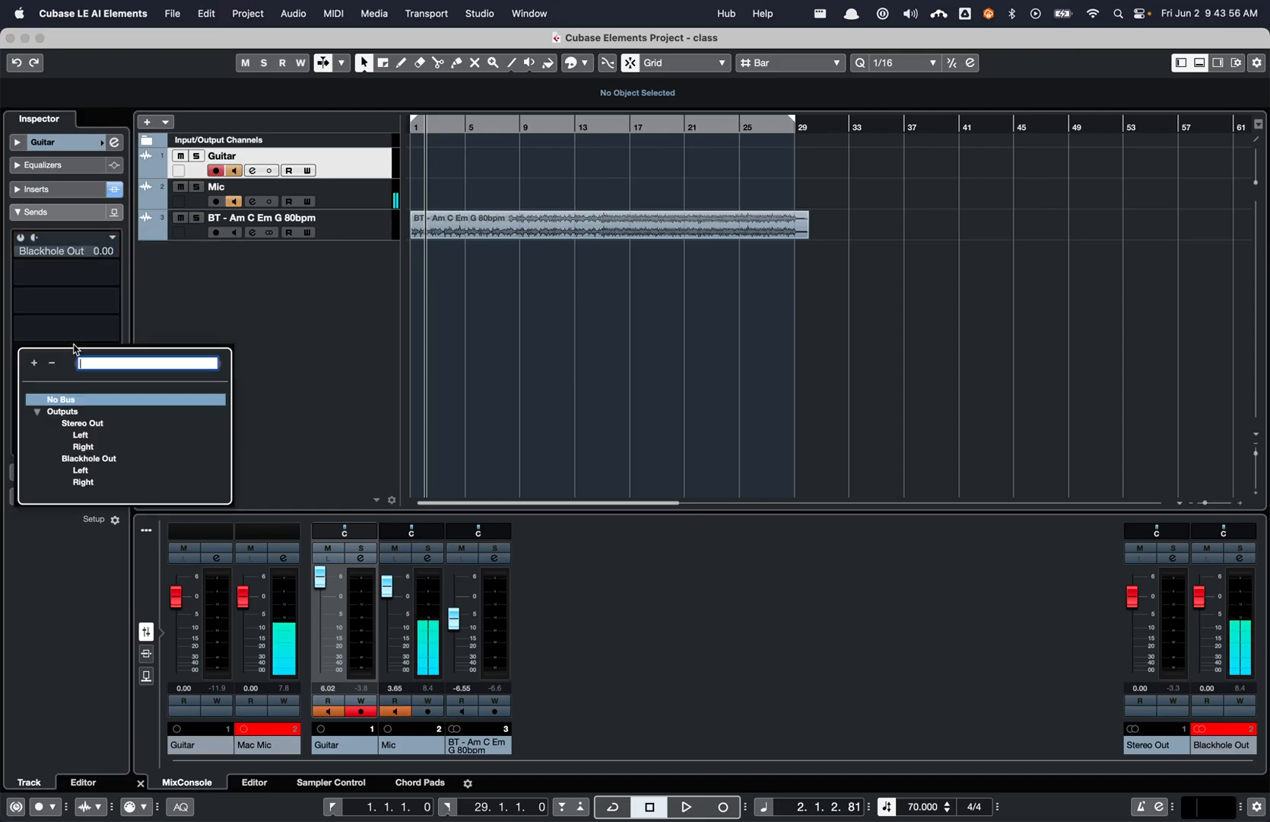
{"action": "left_click", "coordinate": [234, 343]}
{"action": "left_click", "coordinate": [22, 239]}
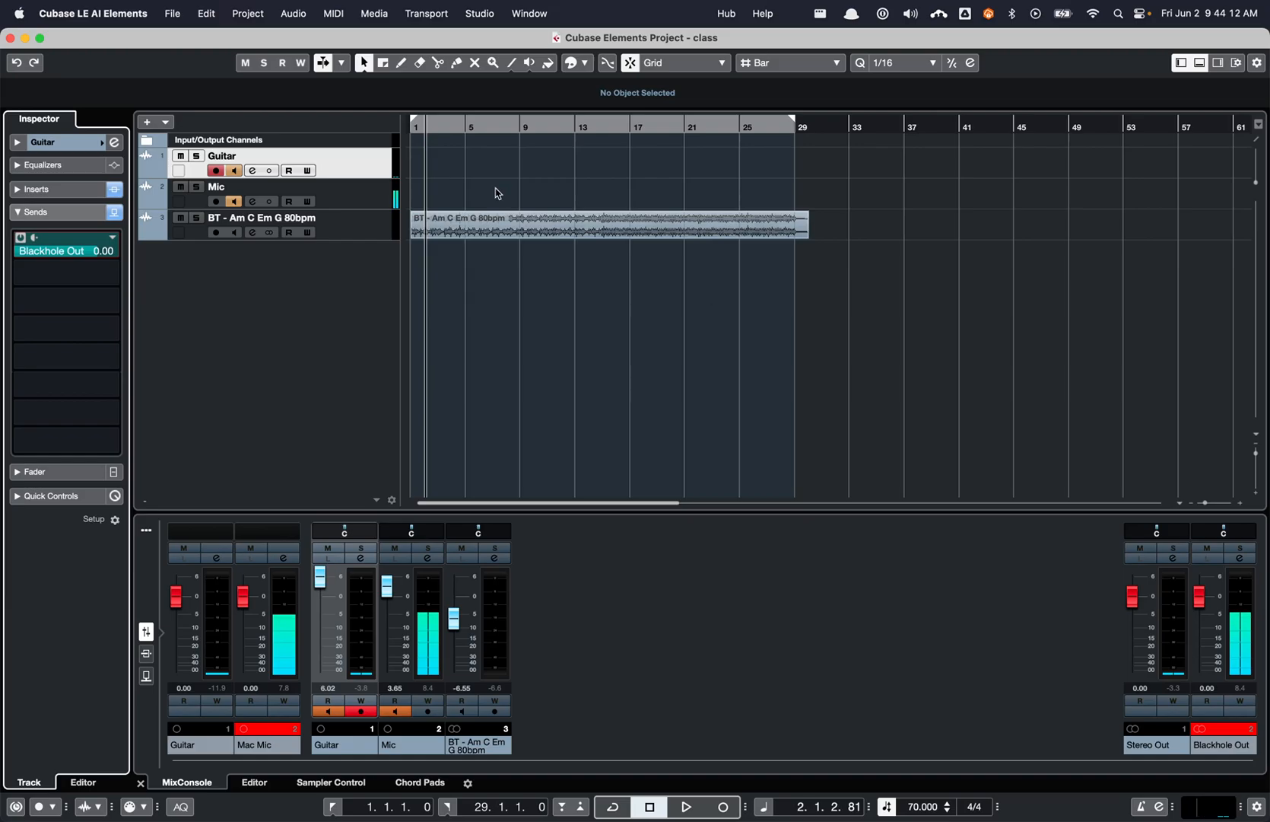
- Mute the Mic track to check the guitar signal alone on the output meters, and unmute it
{"action": "left_click", "coordinate": [181, 188]}
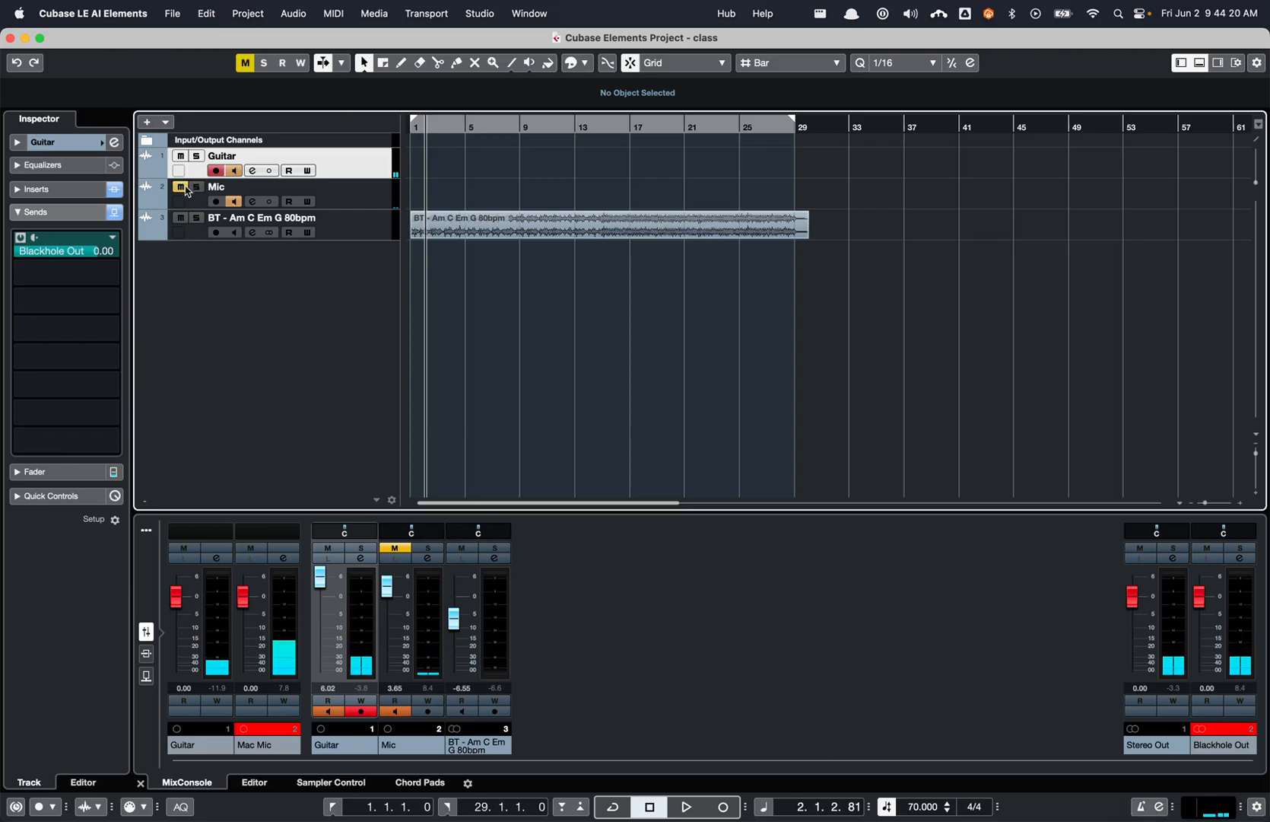
{"action": "left_click", "coordinate": [182, 187]}
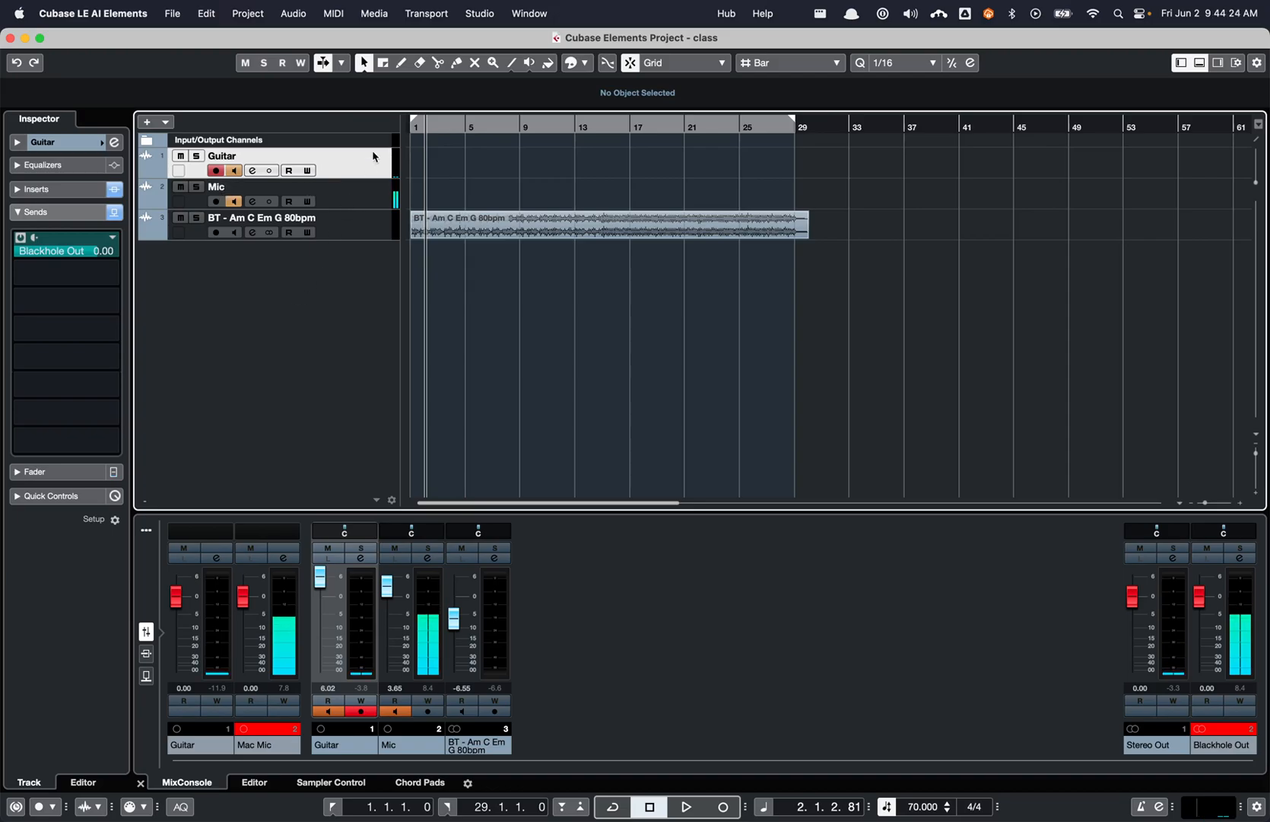
- Set up a mono audio track with Mac Mic as input and Blackhole Out as output, and cancel adding it
{"action": "right_click", "coordinate": [348, 335]}
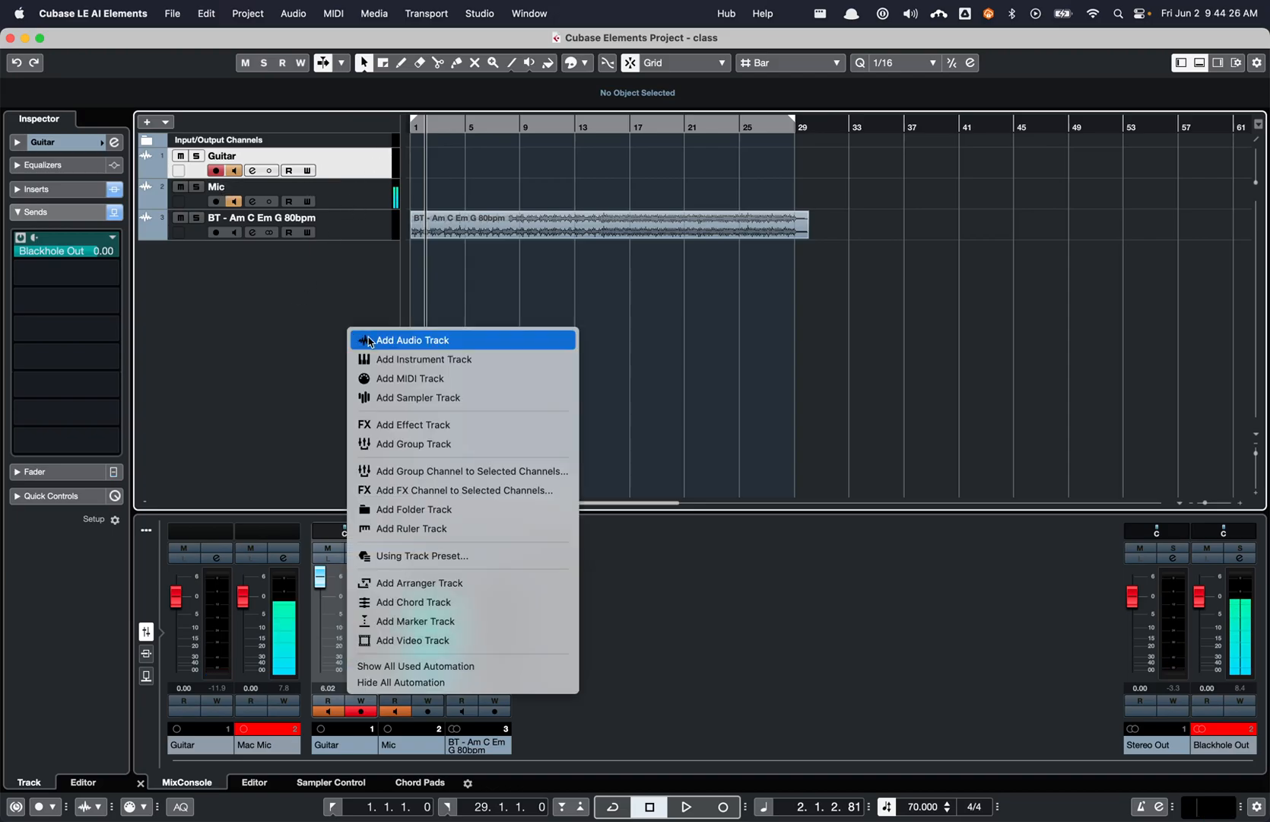
{"action": "left_click", "coordinate": [370, 341]}
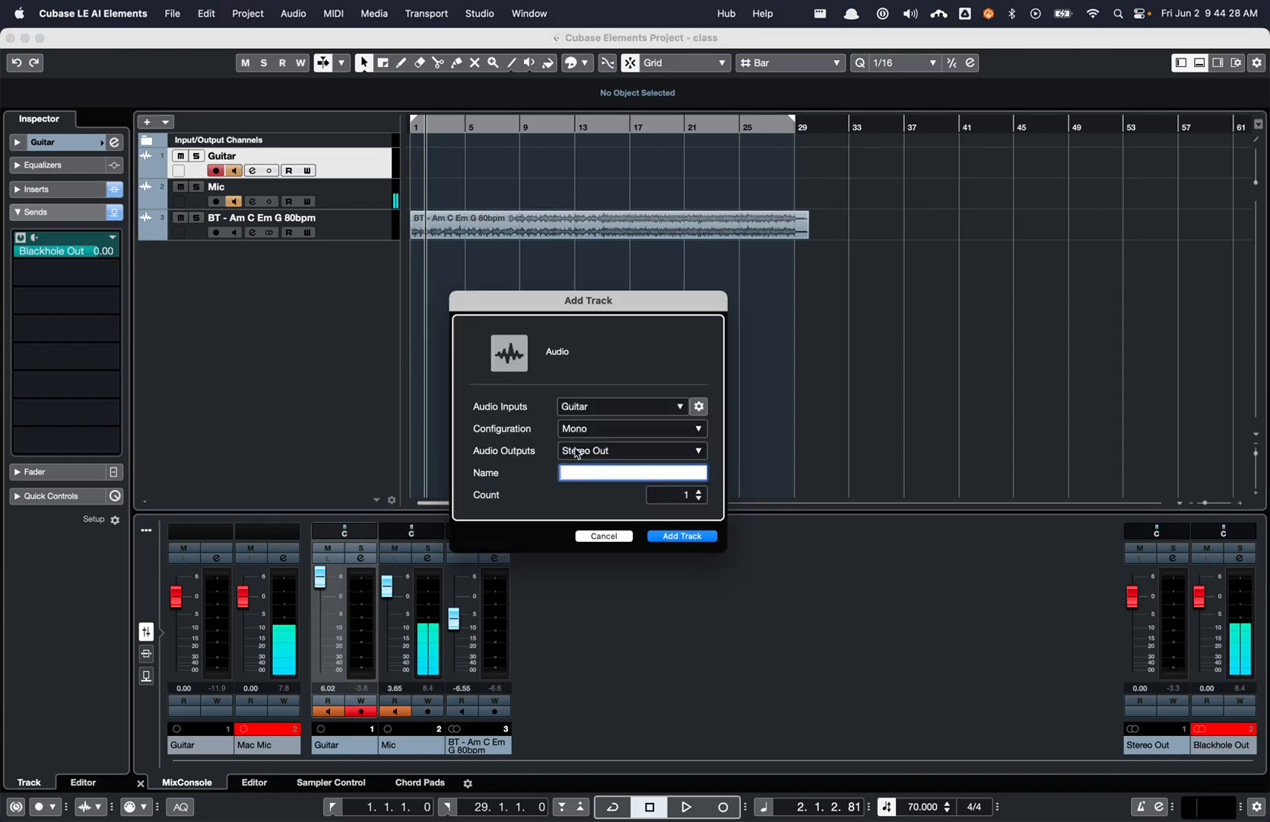
{"action": "left_click", "coordinate": [597, 409]}
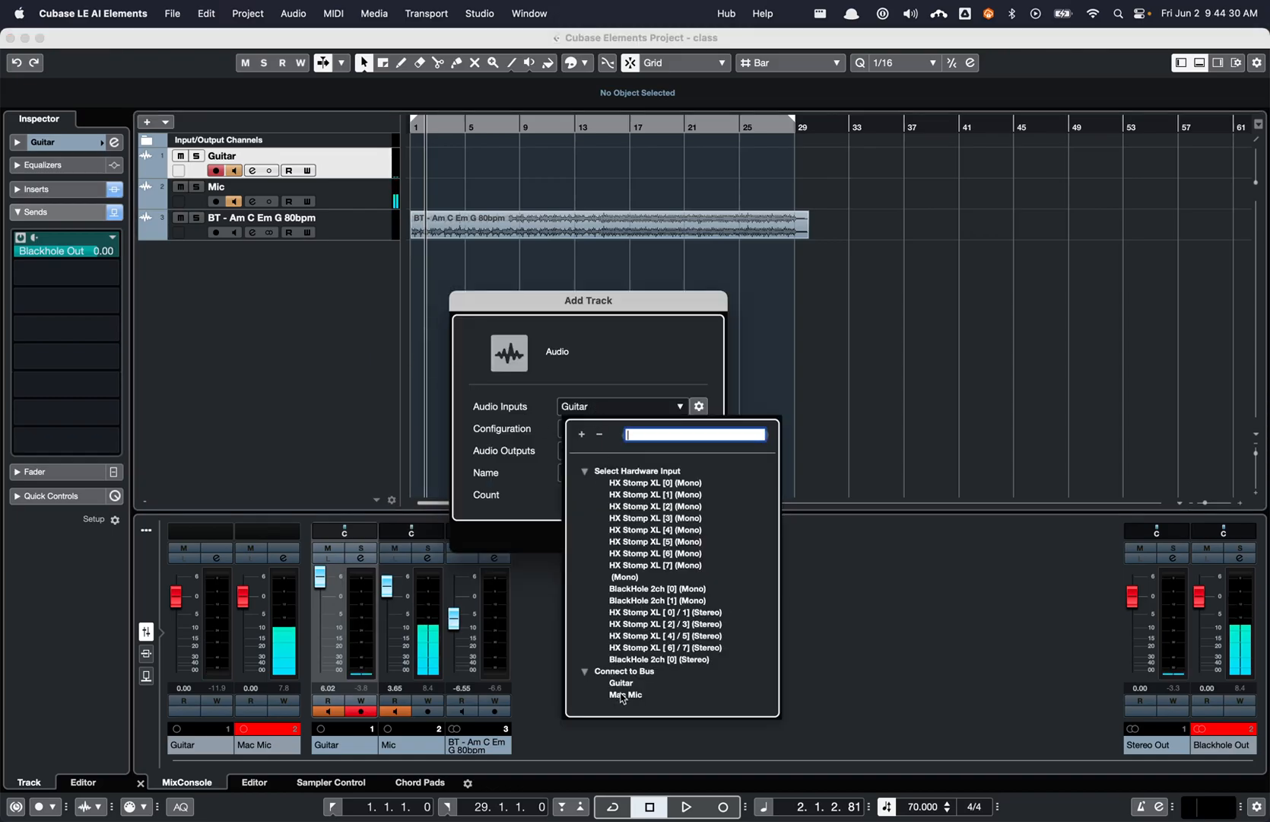
{"action": "left_click", "coordinate": [622, 695]}
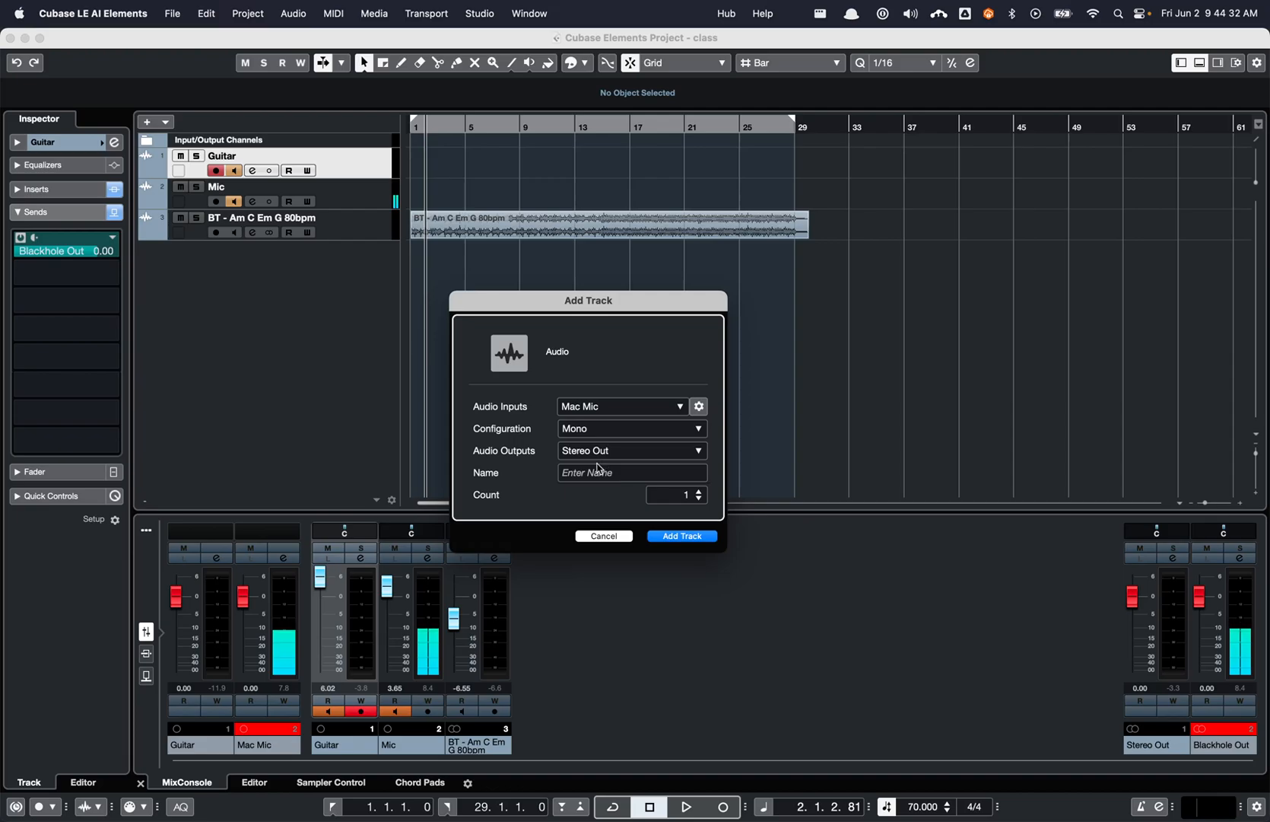
{"action": "left_click", "coordinate": [599, 452]}
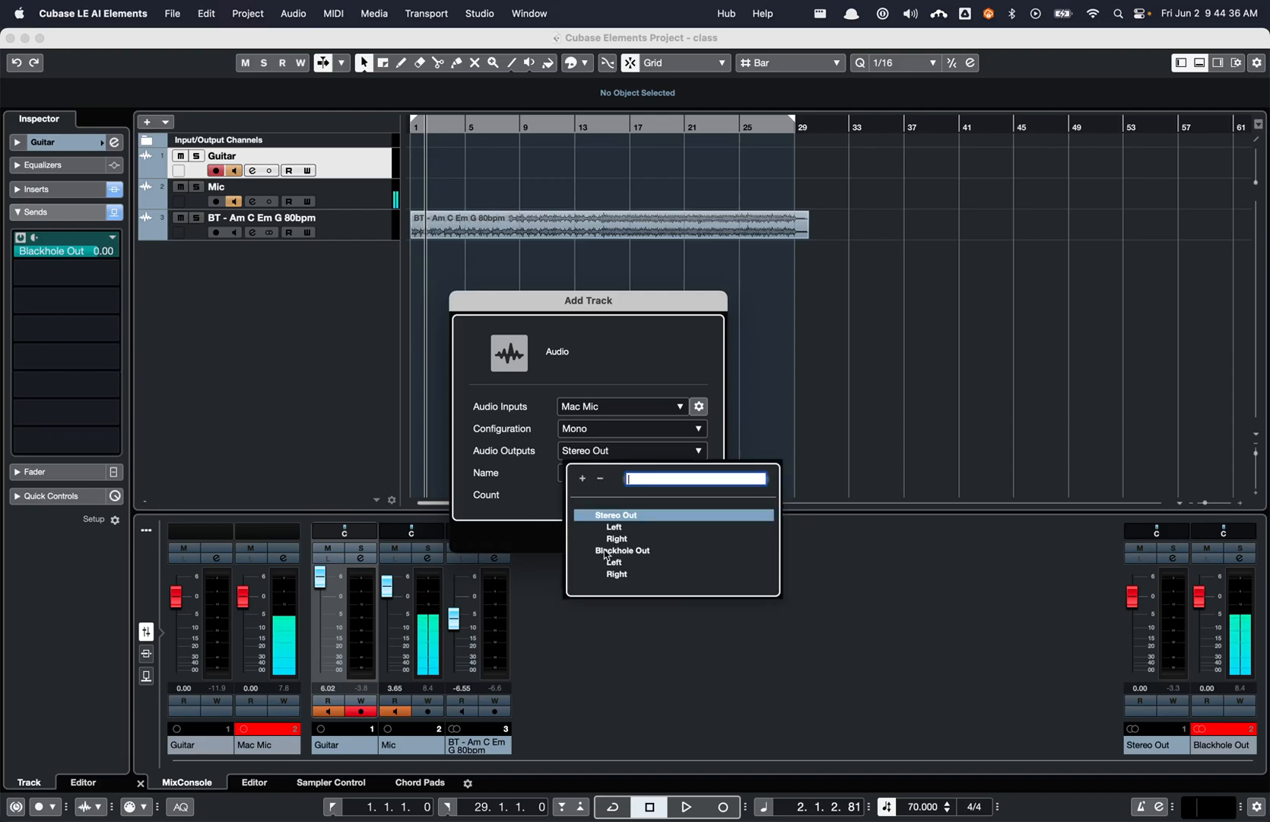
{"action": "left_click", "coordinate": [620, 550]}
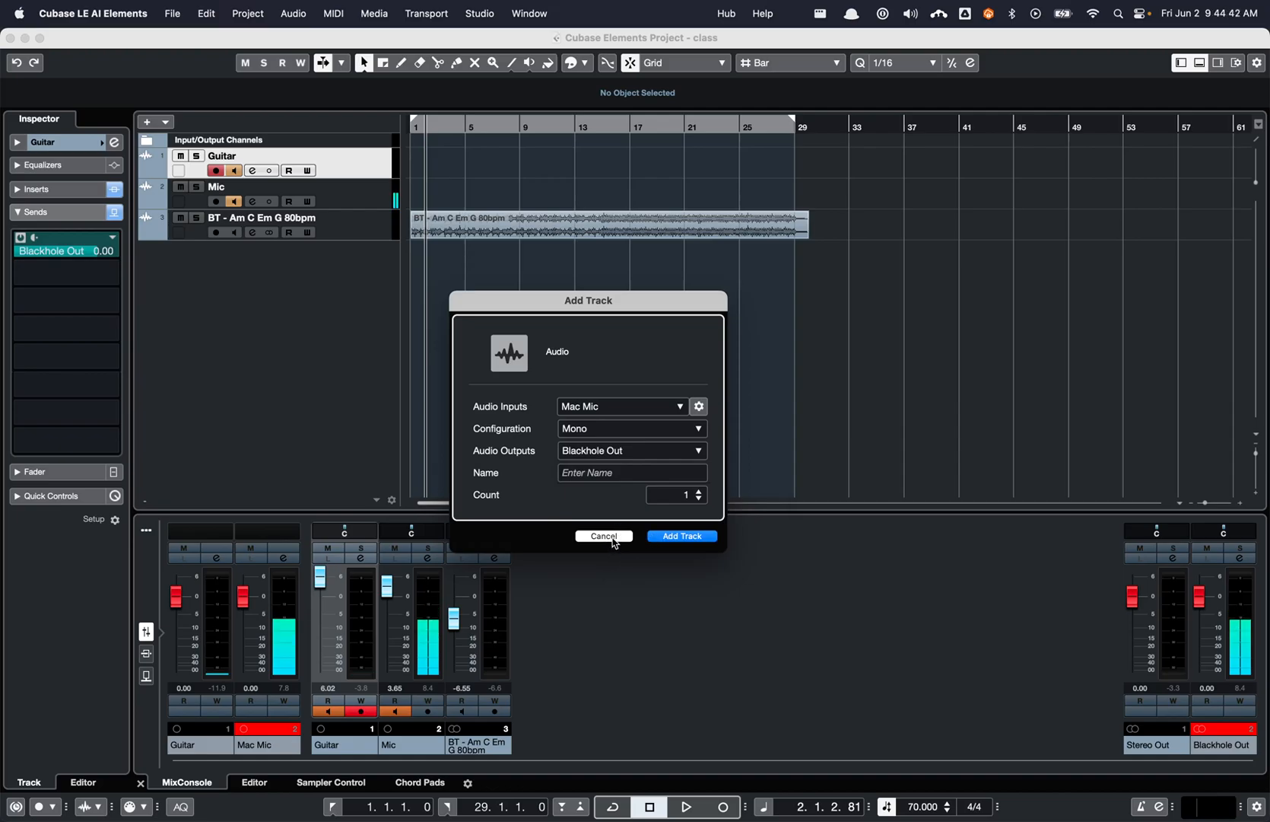
{"action": "left_click", "coordinate": [614, 543]}
- Check the Mic track's input and output routing, and review the Guitar track's sends
{"action": "left_click", "coordinate": [357, 197]}
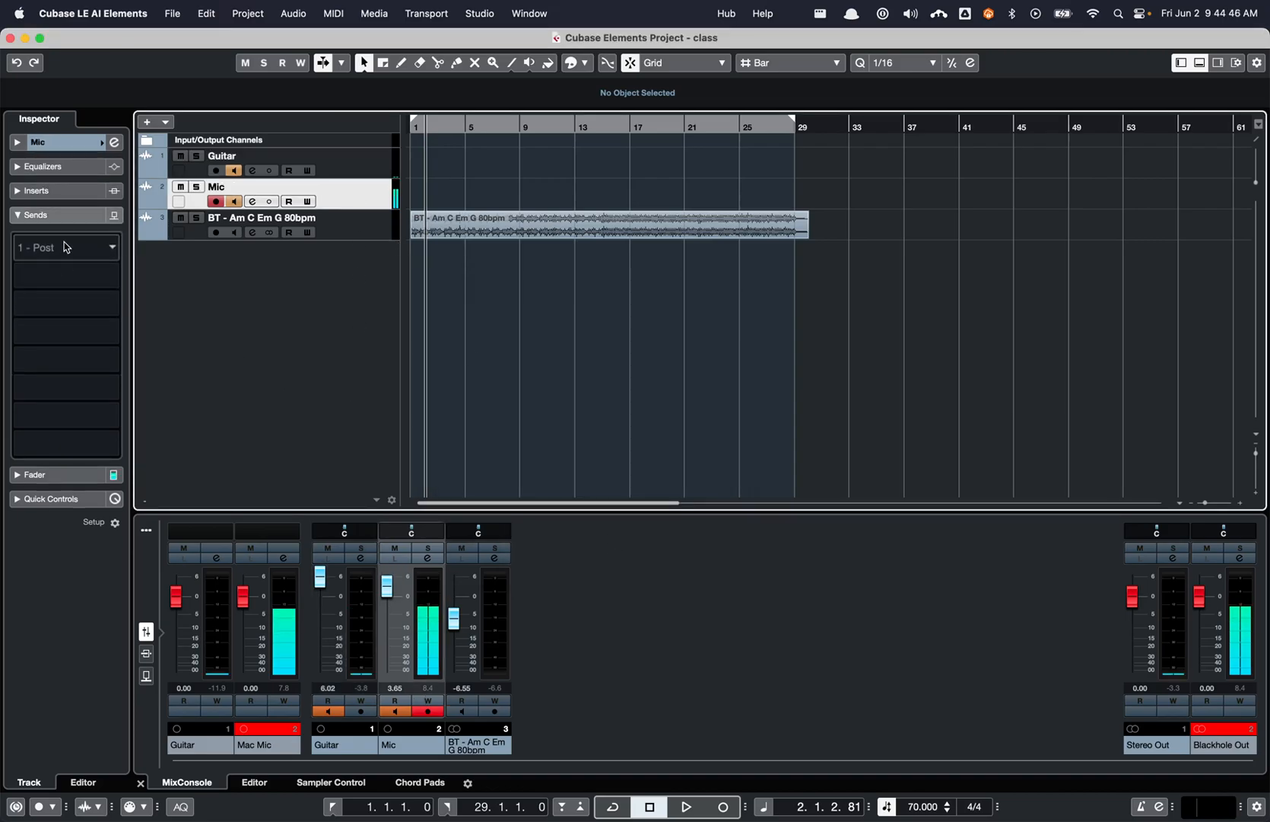
{"action": "left_click", "coordinate": [17, 142]}
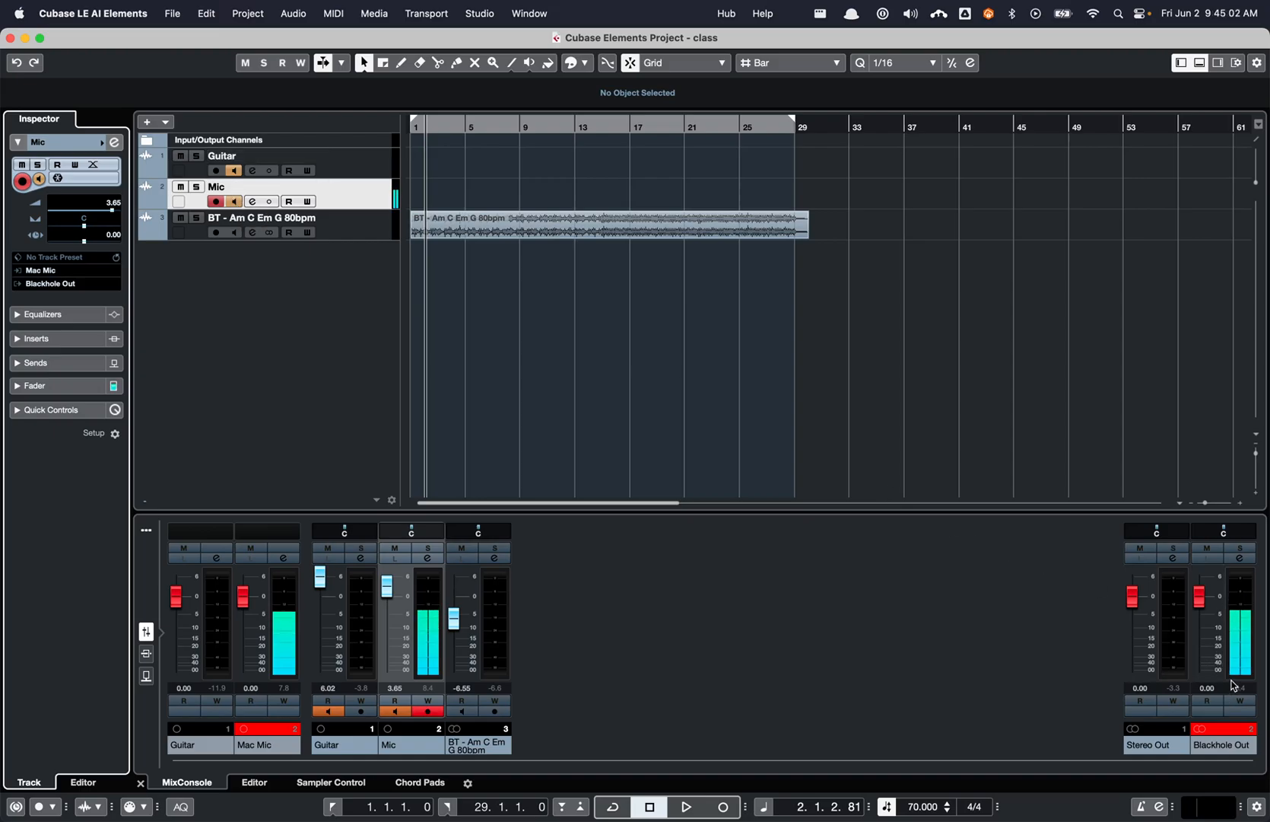
{"action": "left_click", "coordinate": [366, 172]}
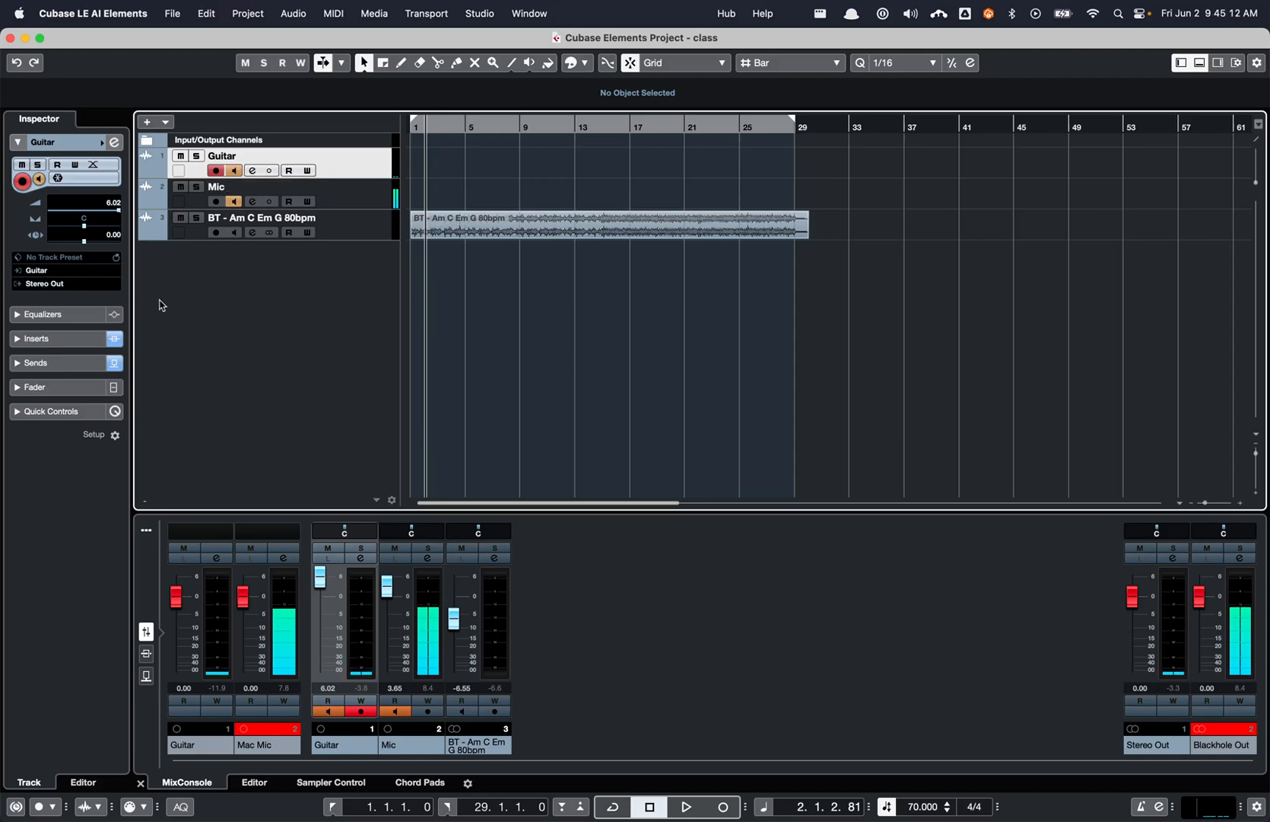
{"action": "left_click", "coordinate": [23, 362]}
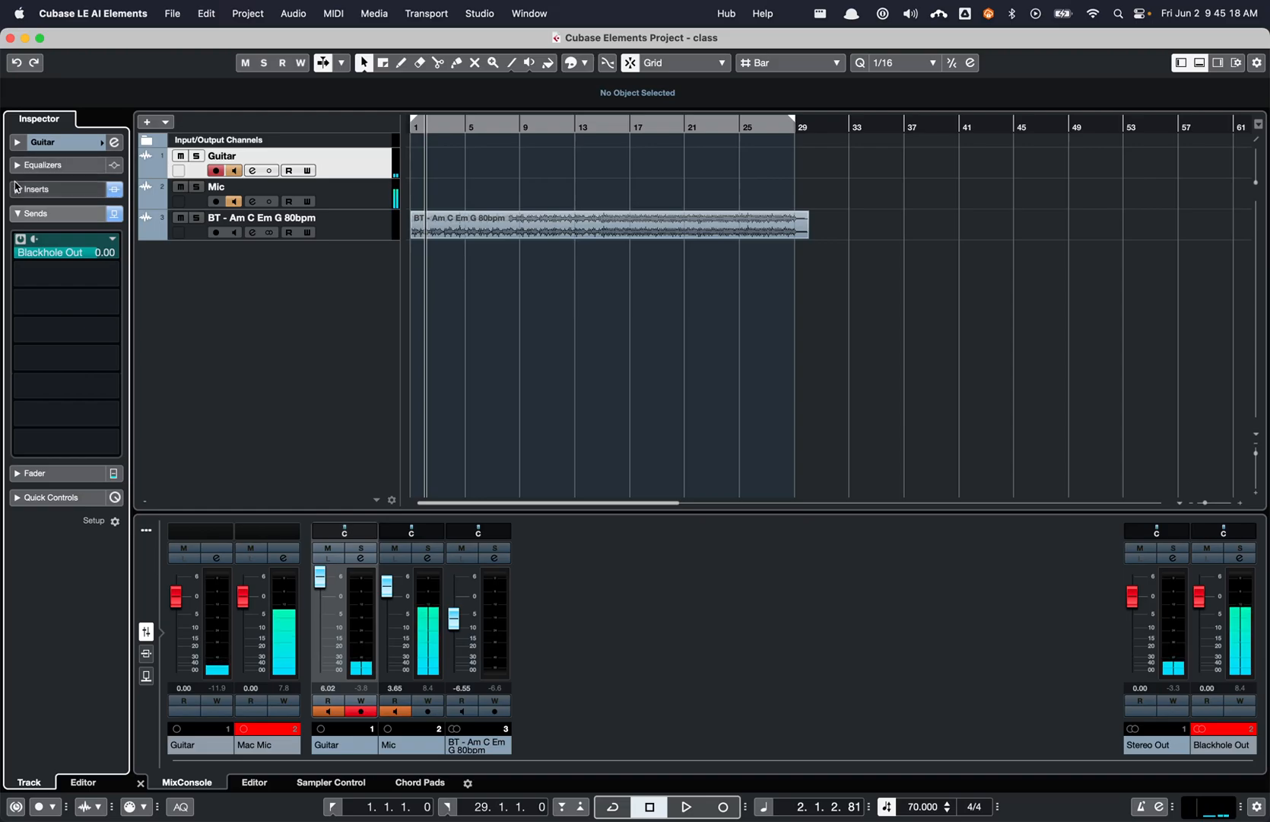
- Activate the BIAS FX 2 insert on the Guitar track to test its sound, and bypass it again
{"action": "left_click", "coordinate": [17, 190]}
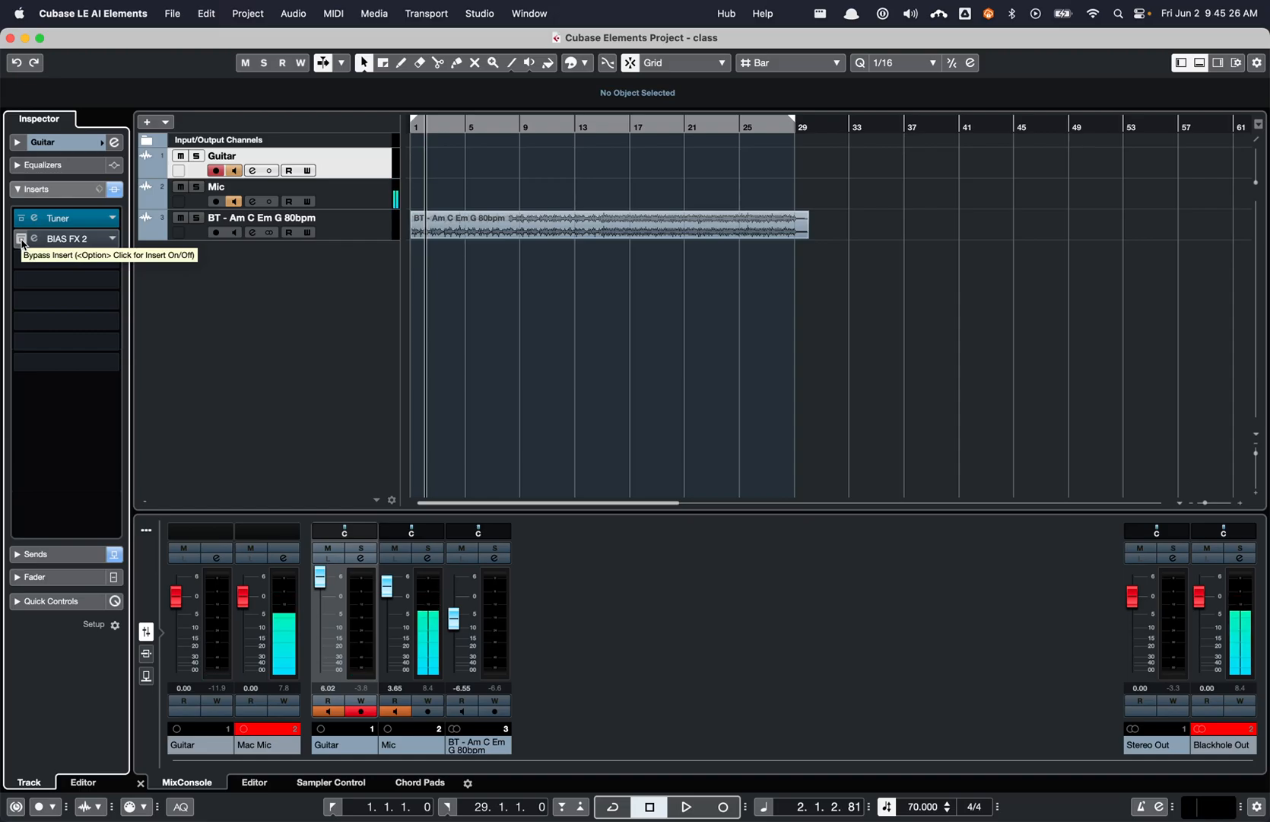
{"action": "left_click", "coordinate": [22, 241]}
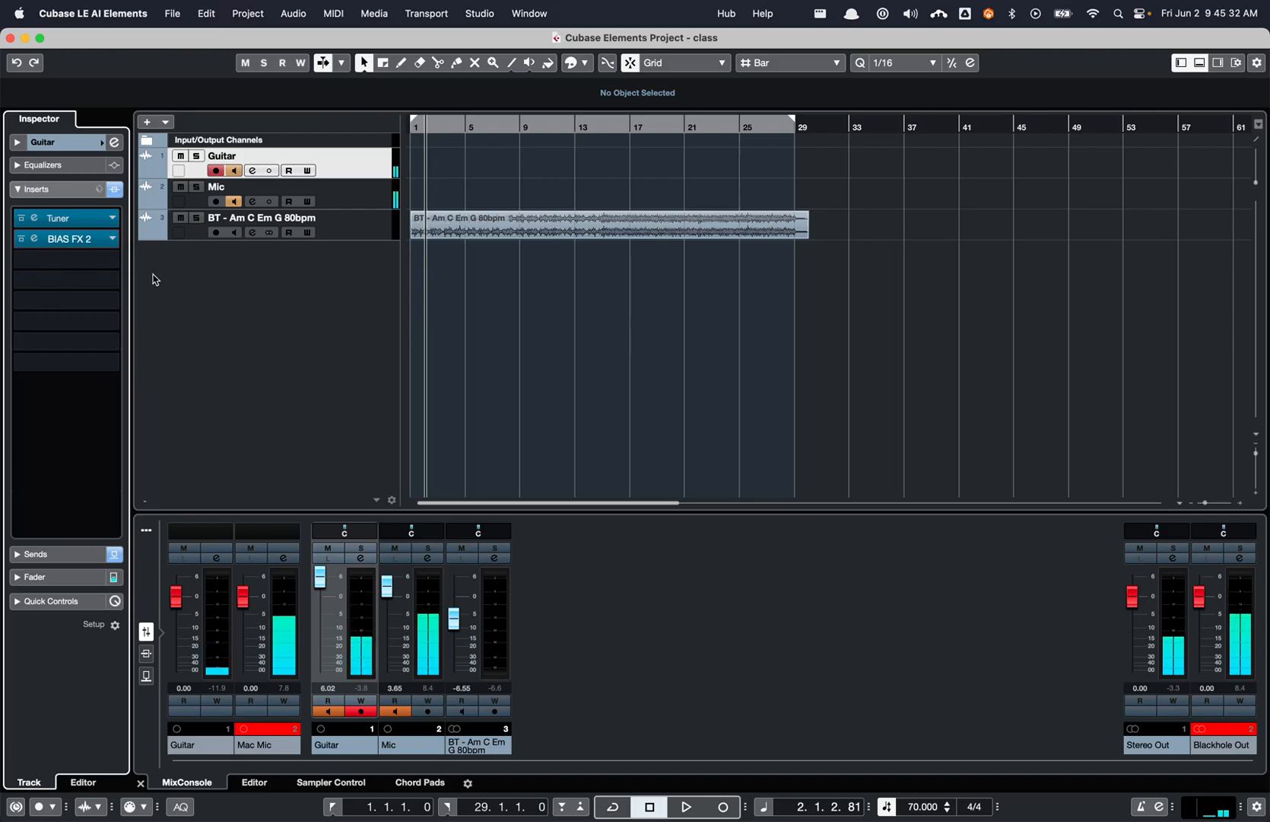
{"action": "left_click", "coordinate": [21, 238]}
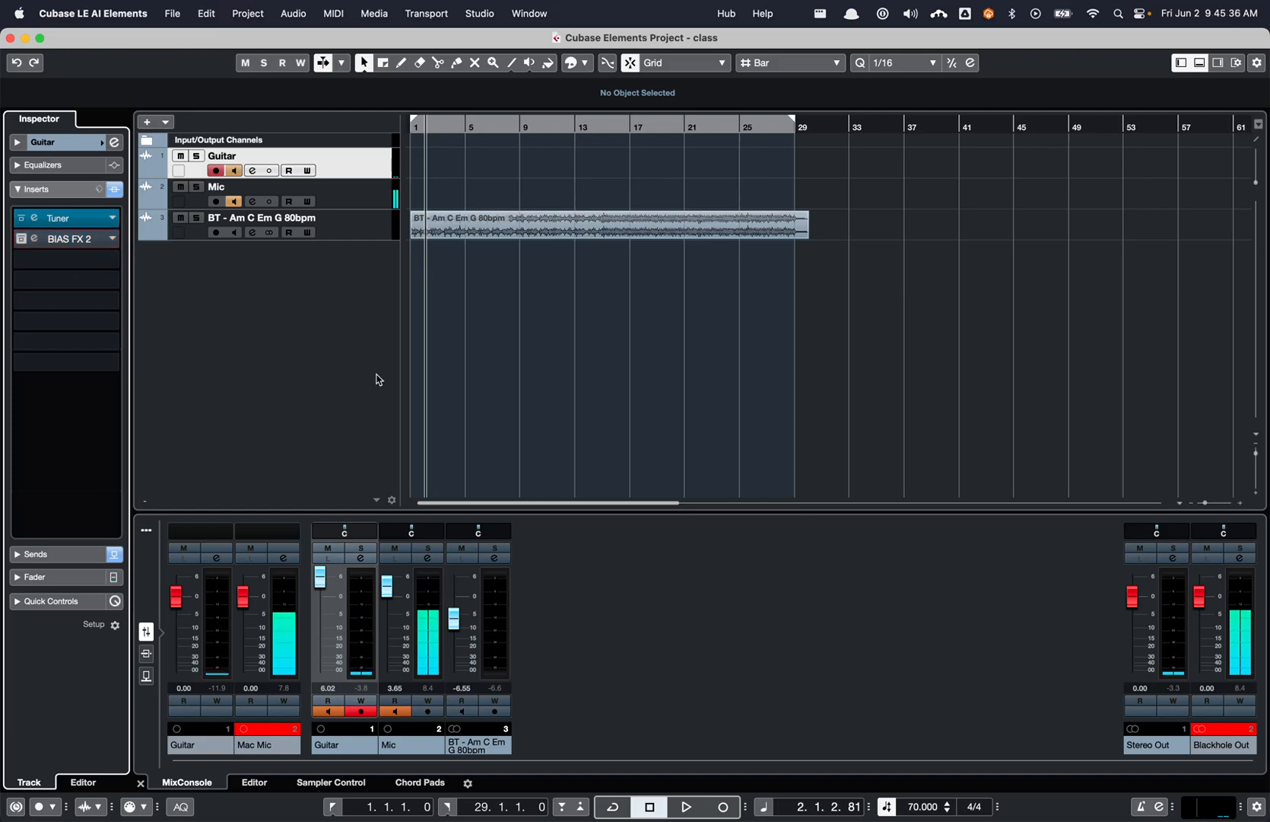
- Select the Mic track, switch to Zoom, and check in its audio settings that BlackHole 2ch is the microphone
{"action": "left_click", "coordinate": [375, 199]}
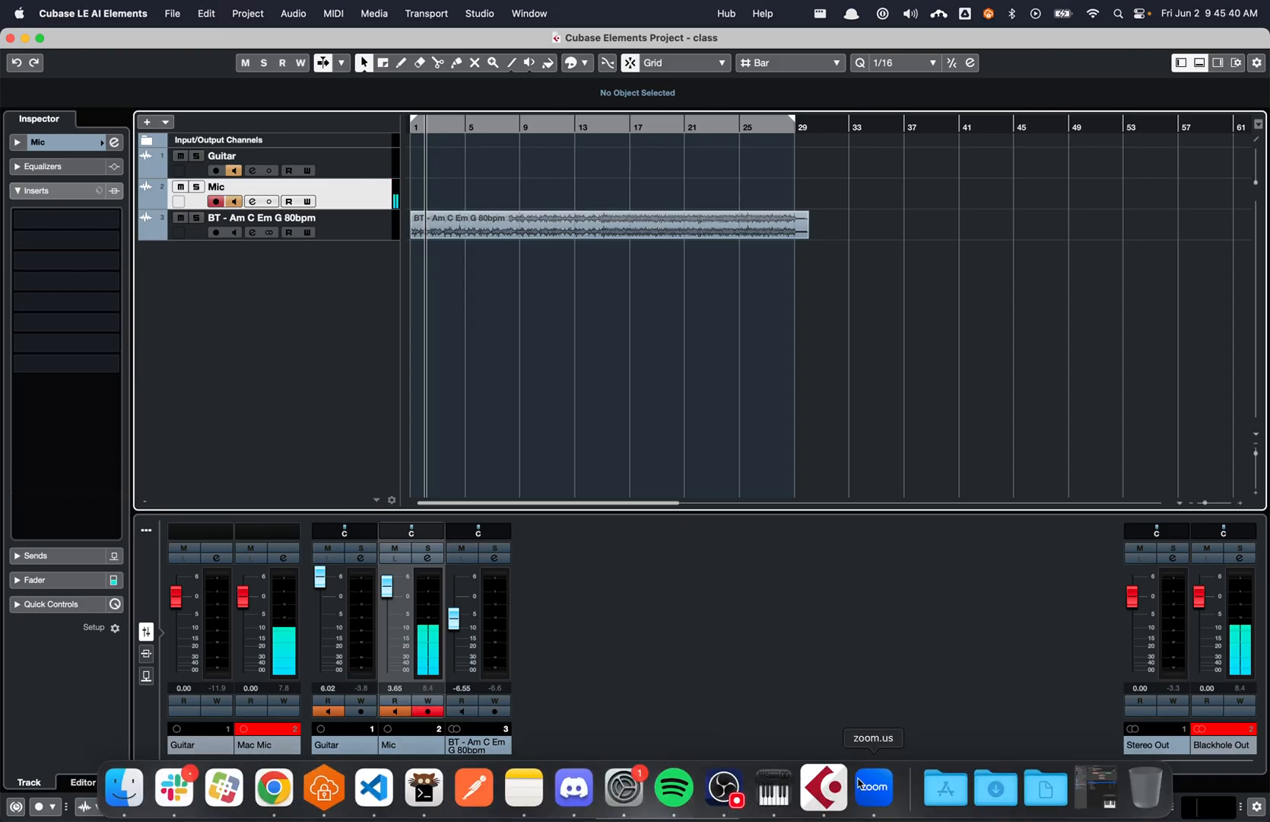
{"action": "left_click", "coordinate": [874, 811]}
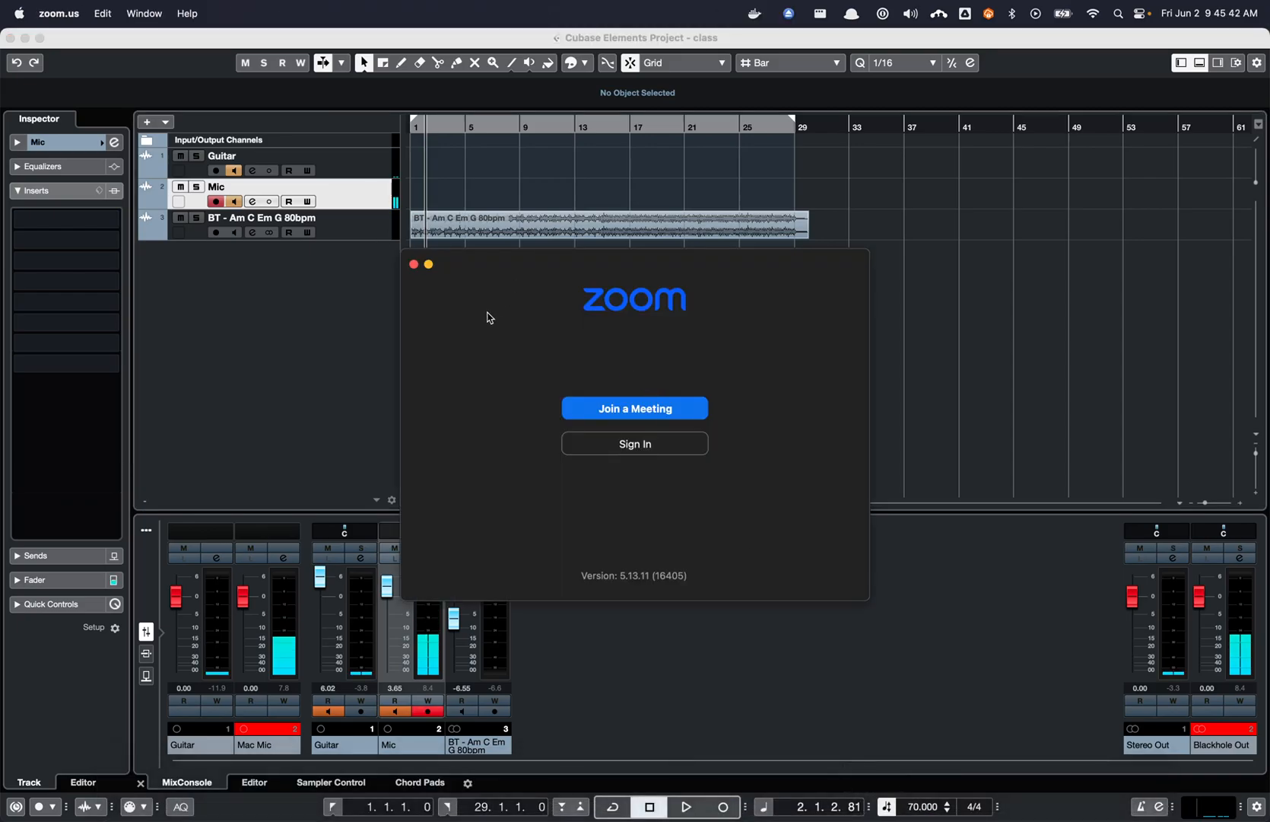
{"action": "left_click", "coordinate": [59, 13]}
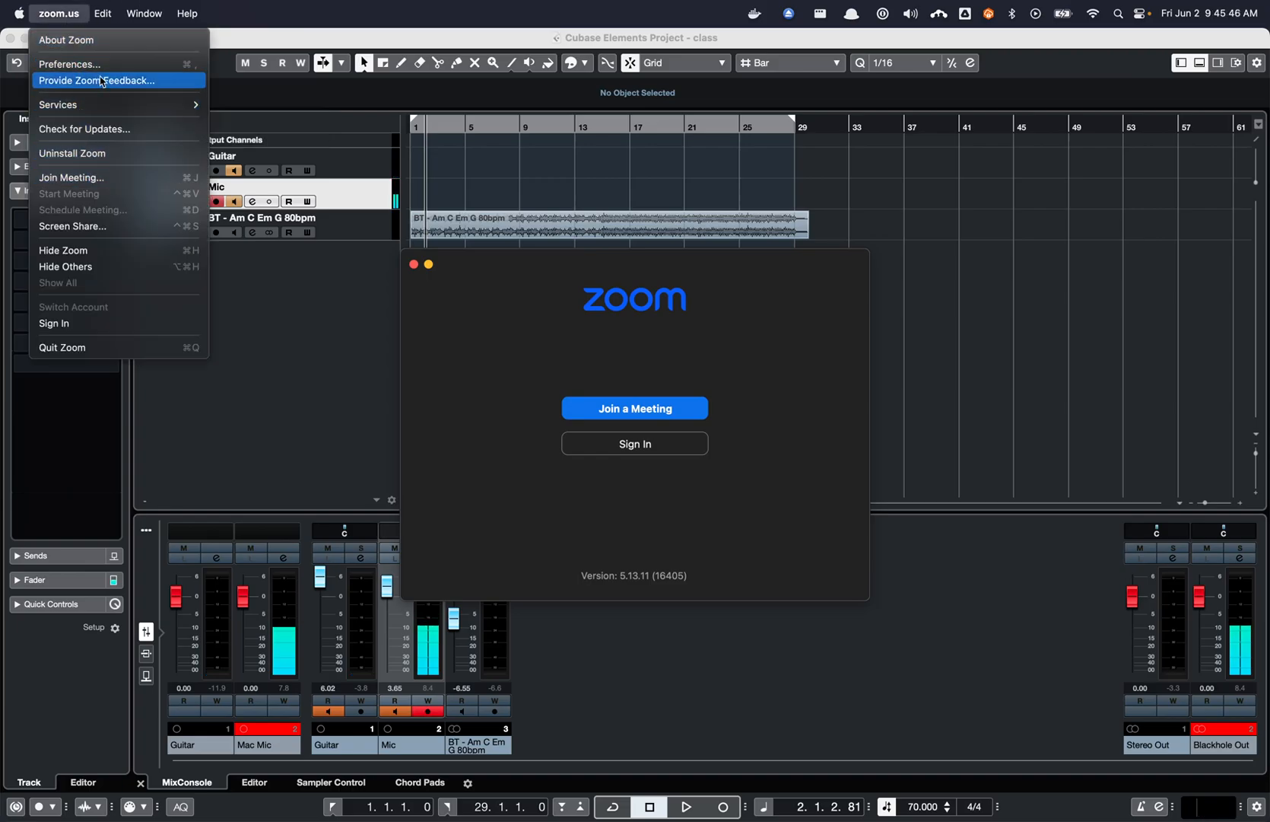
{"action": "left_click", "coordinate": [99, 64]}
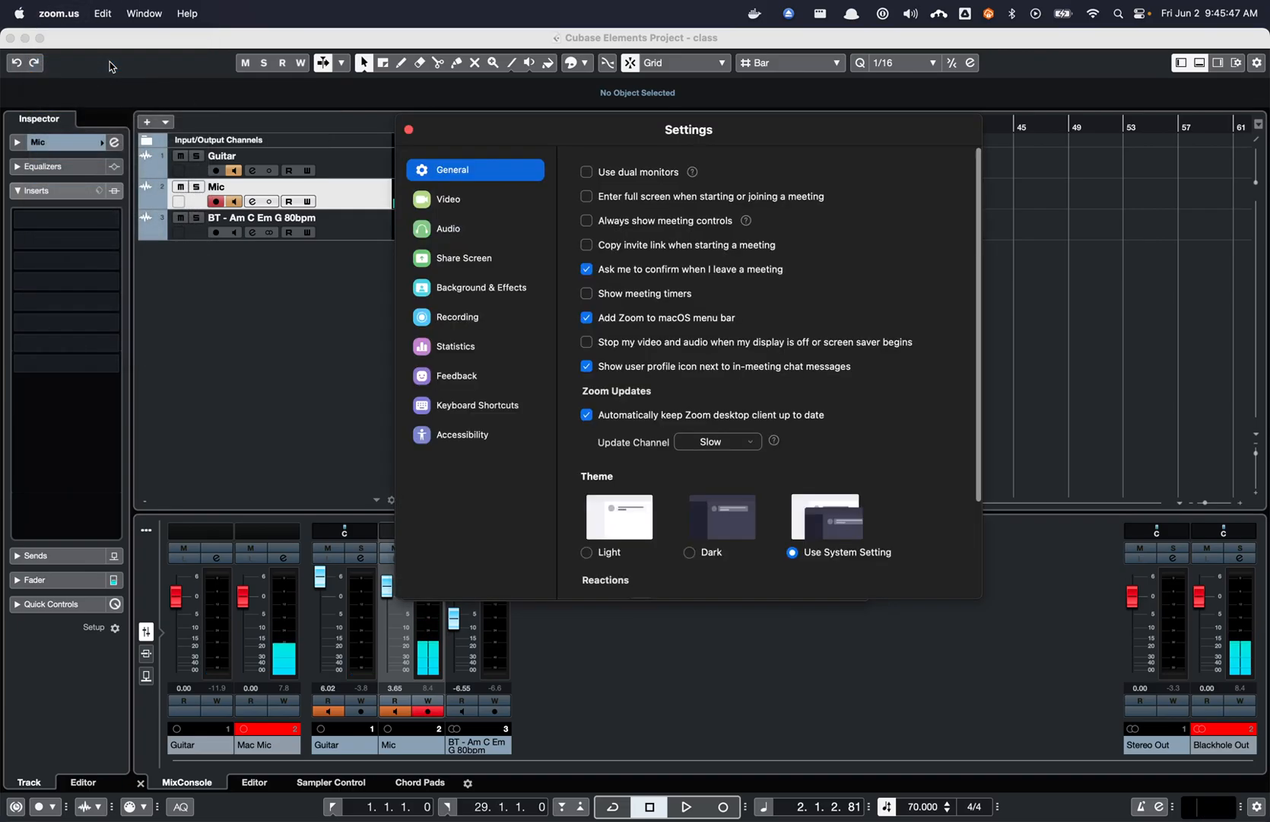
{"action": "left_click", "coordinate": [460, 234]}
{"action": "left_click", "coordinate": [716, 321]}
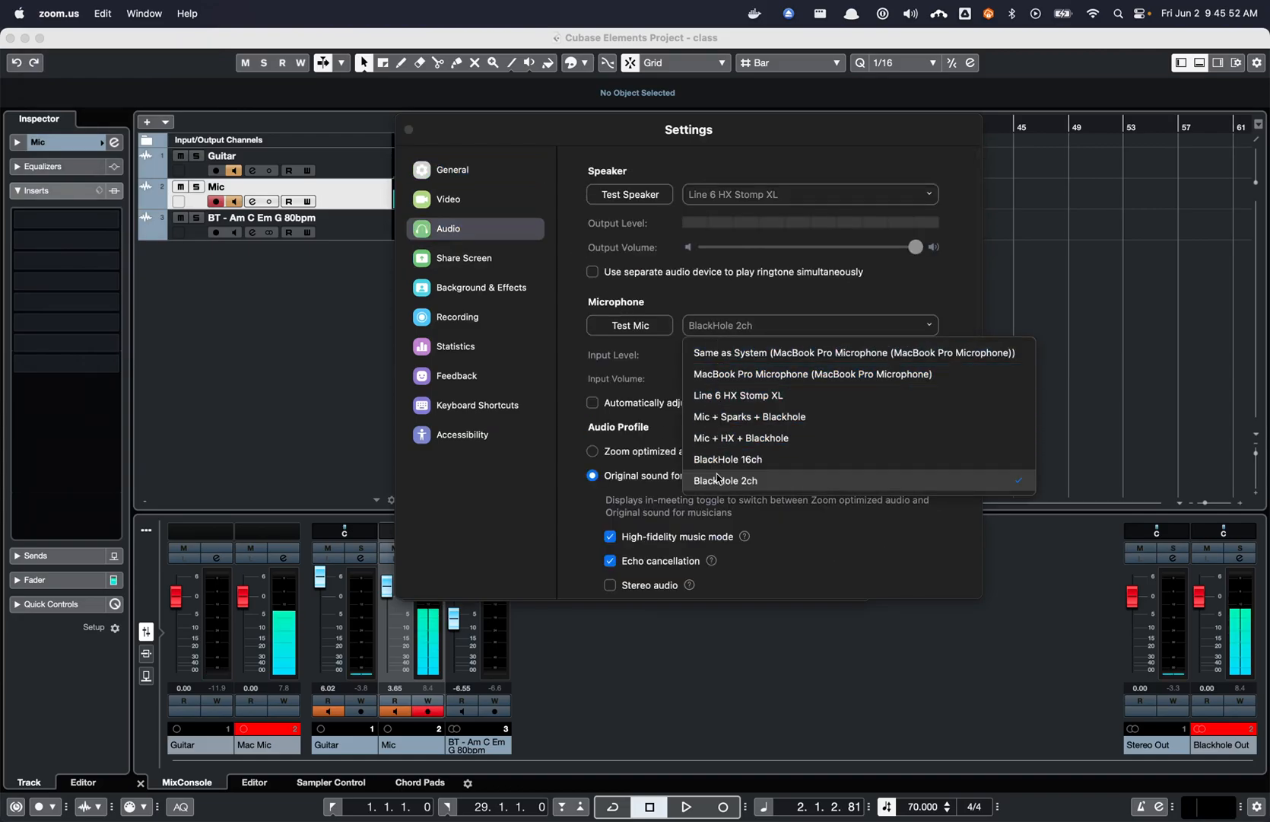
{"action": "left_click", "coordinate": [514, 525]}
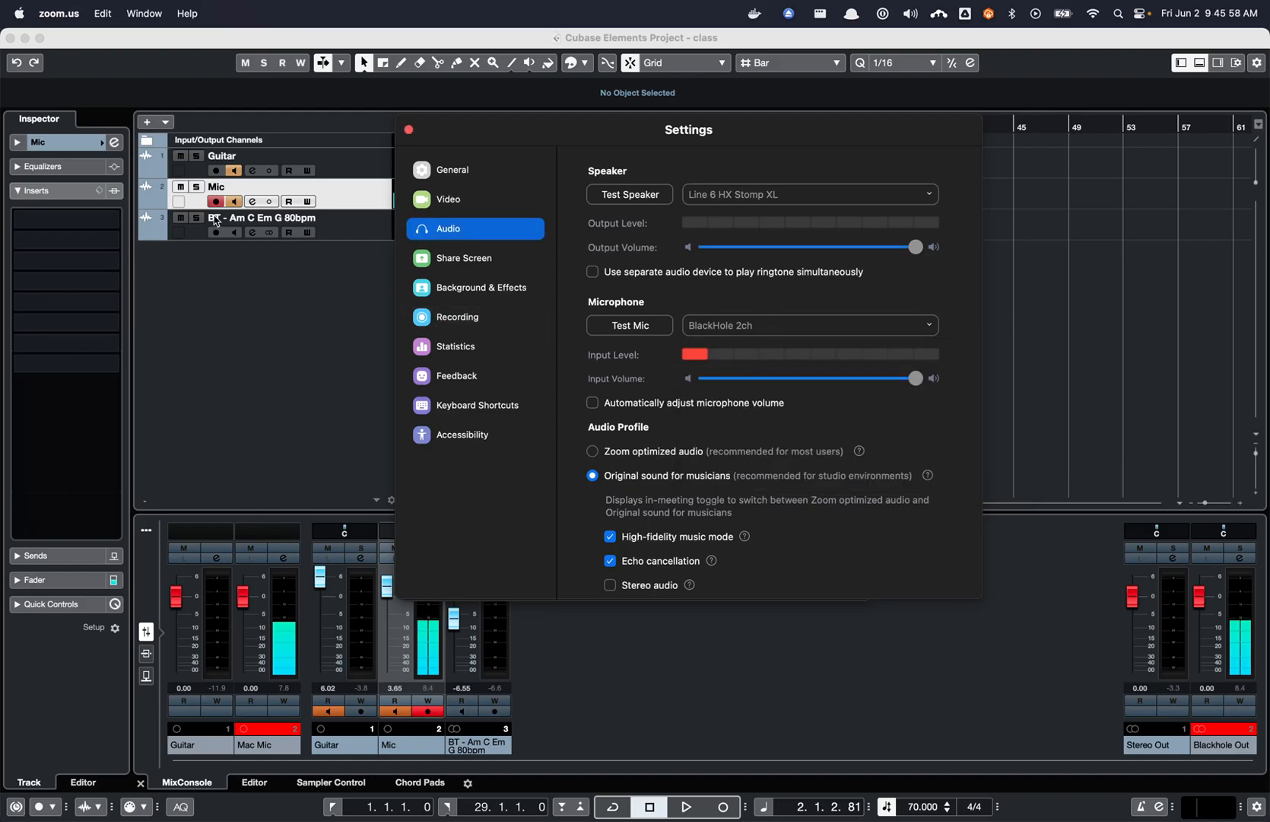
- Mute and unmute the Mic track in Cubase to test its effect on Zoom's microphone input level
{"action": "left_click", "coordinate": [184, 191]}
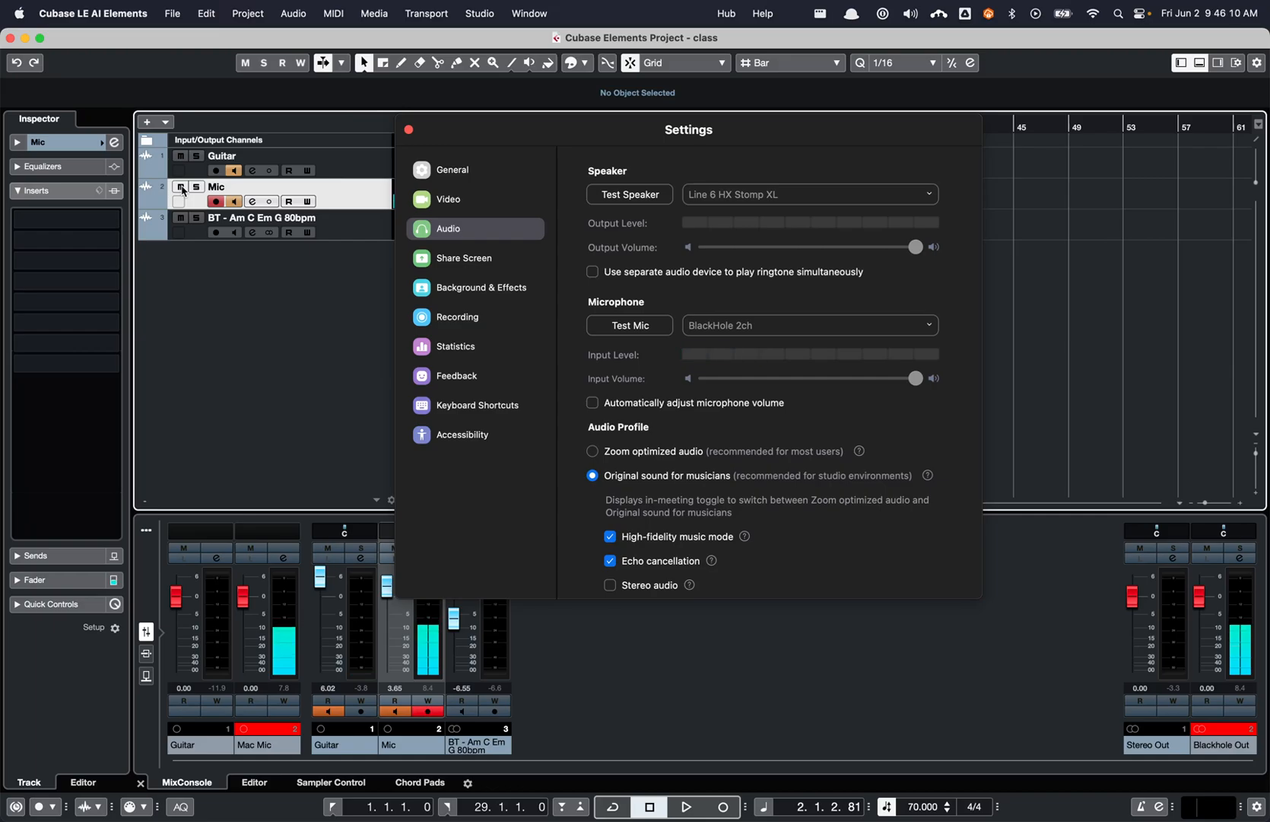
{"action": "left_click", "coordinate": [181, 187]}
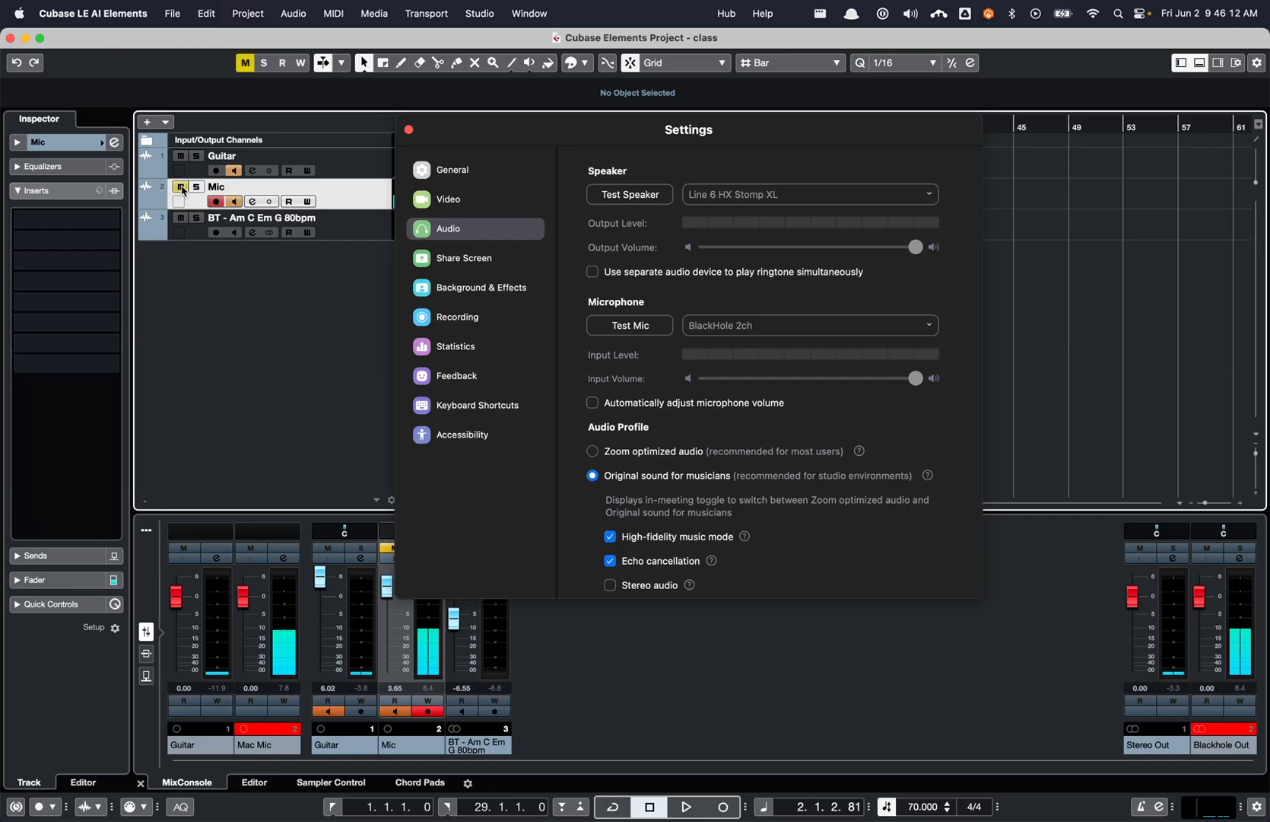
{"action": "left_click", "coordinate": [181, 188]}
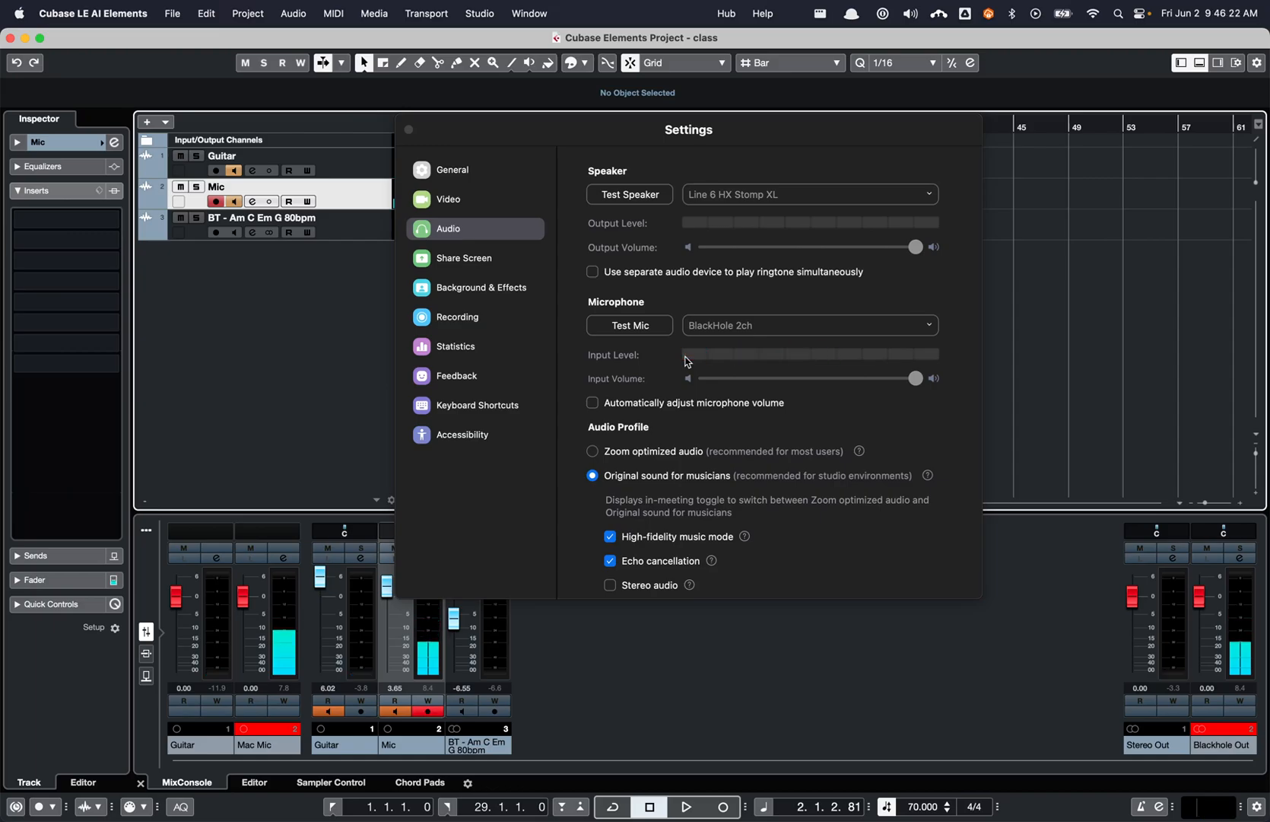
- Move Zoom's settings clear of the tracks, return the playhead to bar 1, and show the BT backing track's sends
{"action": "left_click_drag", "start_coordinate": [539, 125], "coordinate": [760, 267]}
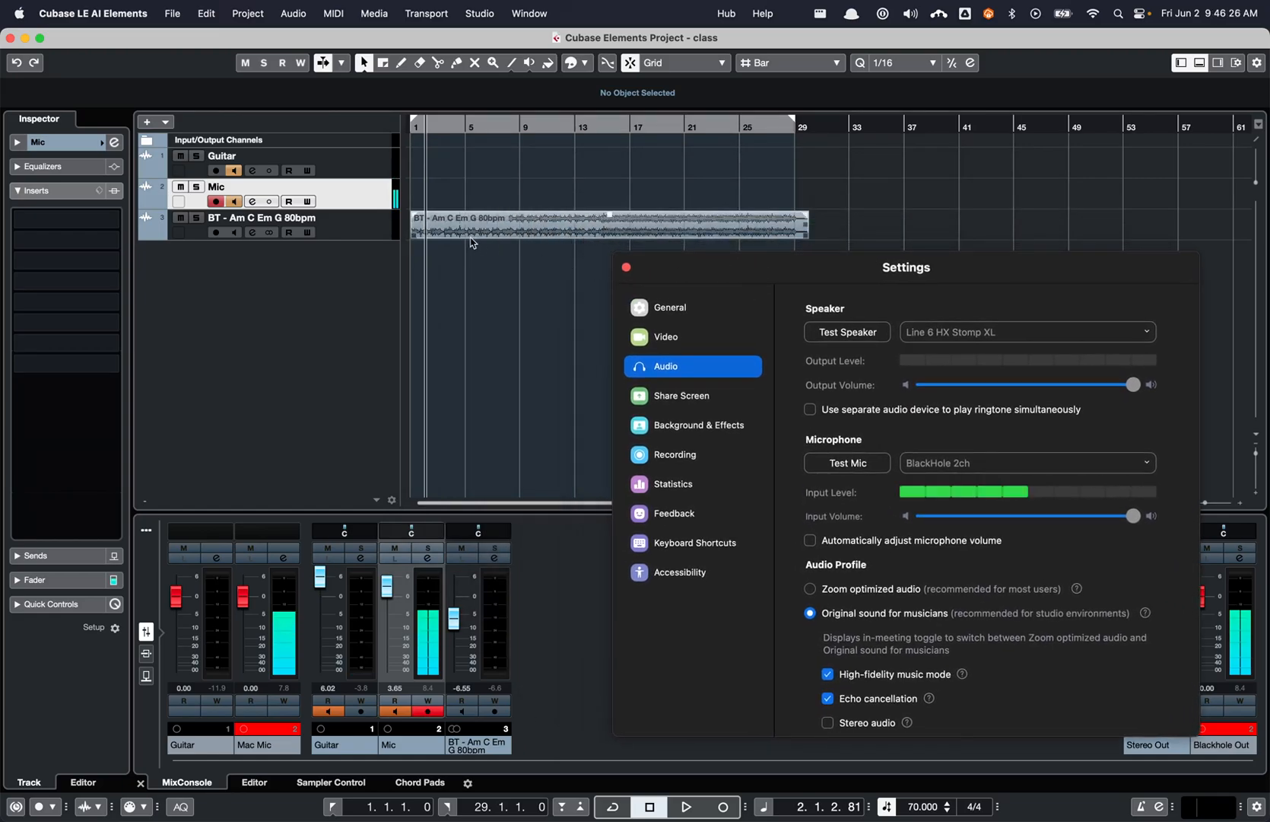
{"action": "left_click", "coordinate": [371, 231]}
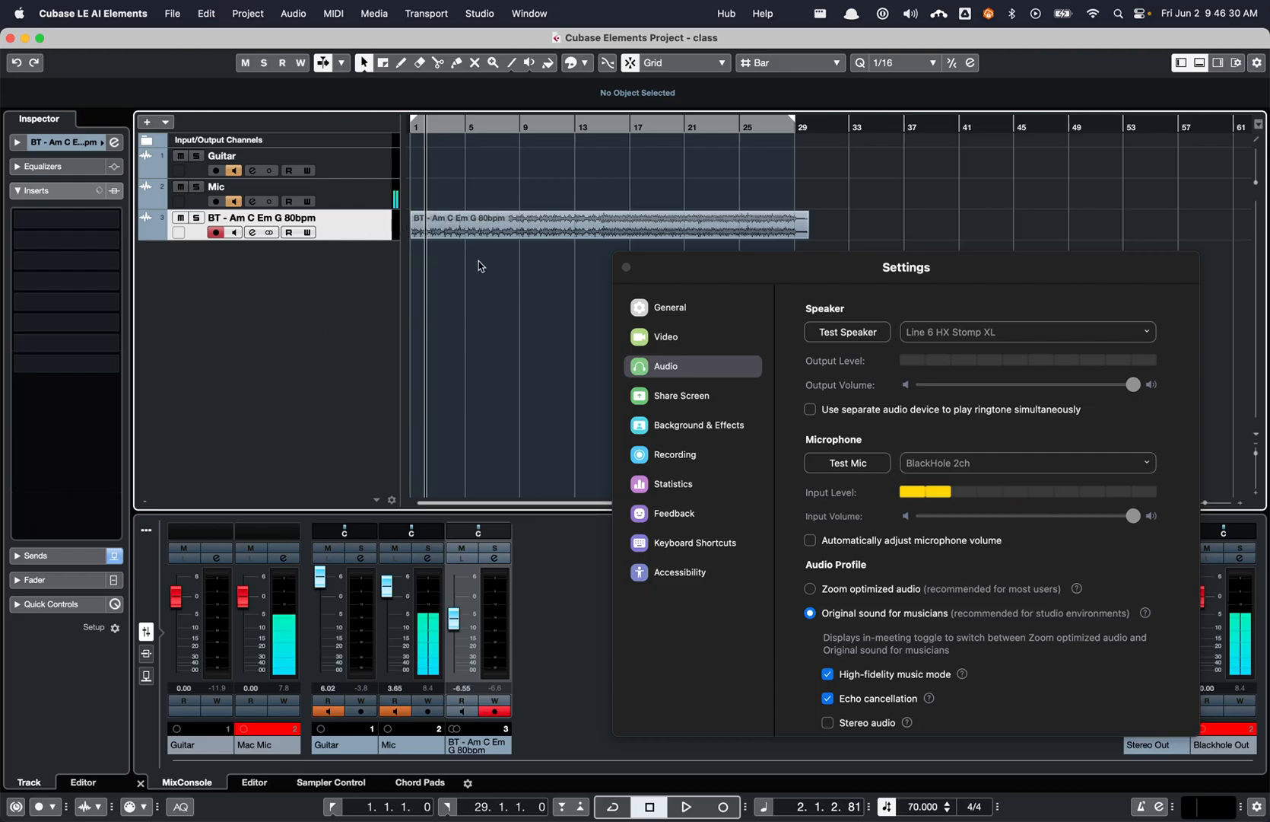
{"action": "left_click", "coordinate": [410, 131]}
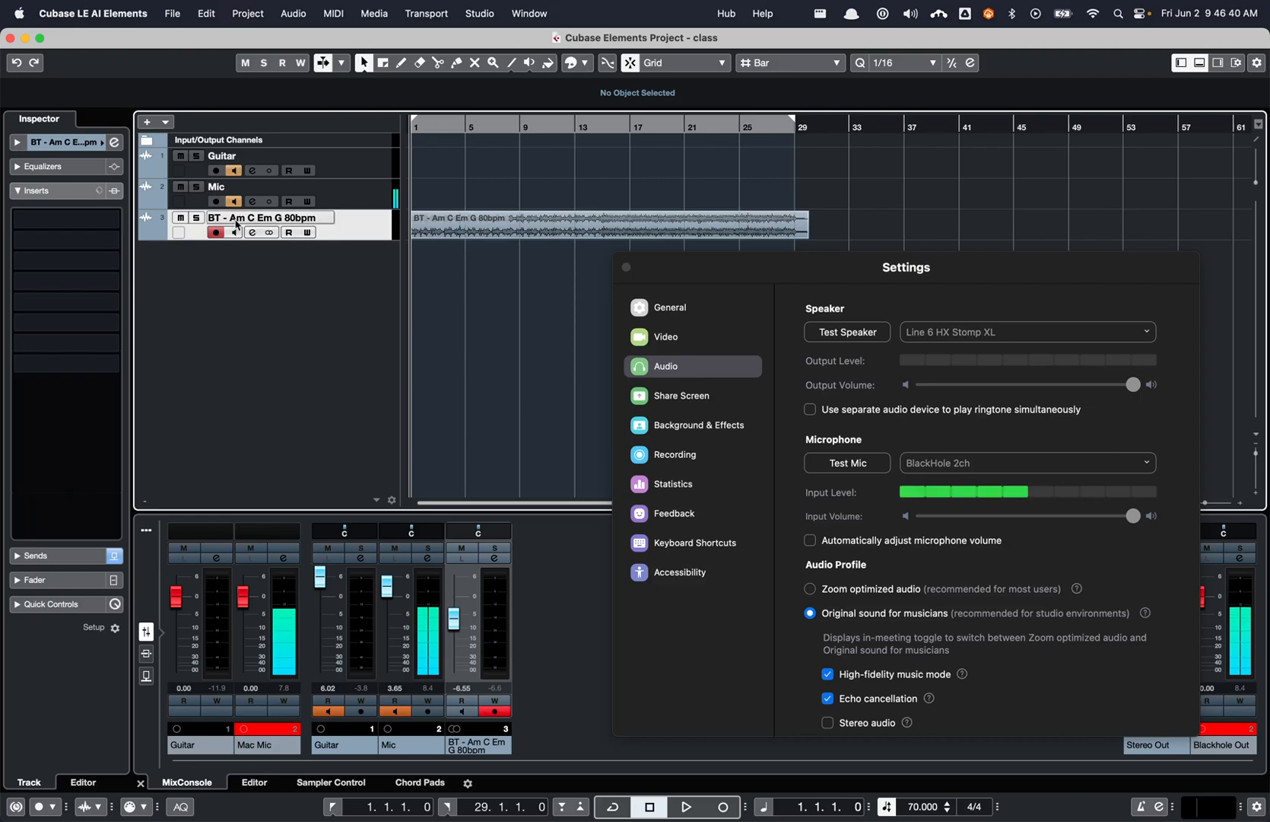
{"action": "left_click", "coordinate": [17, 141]}
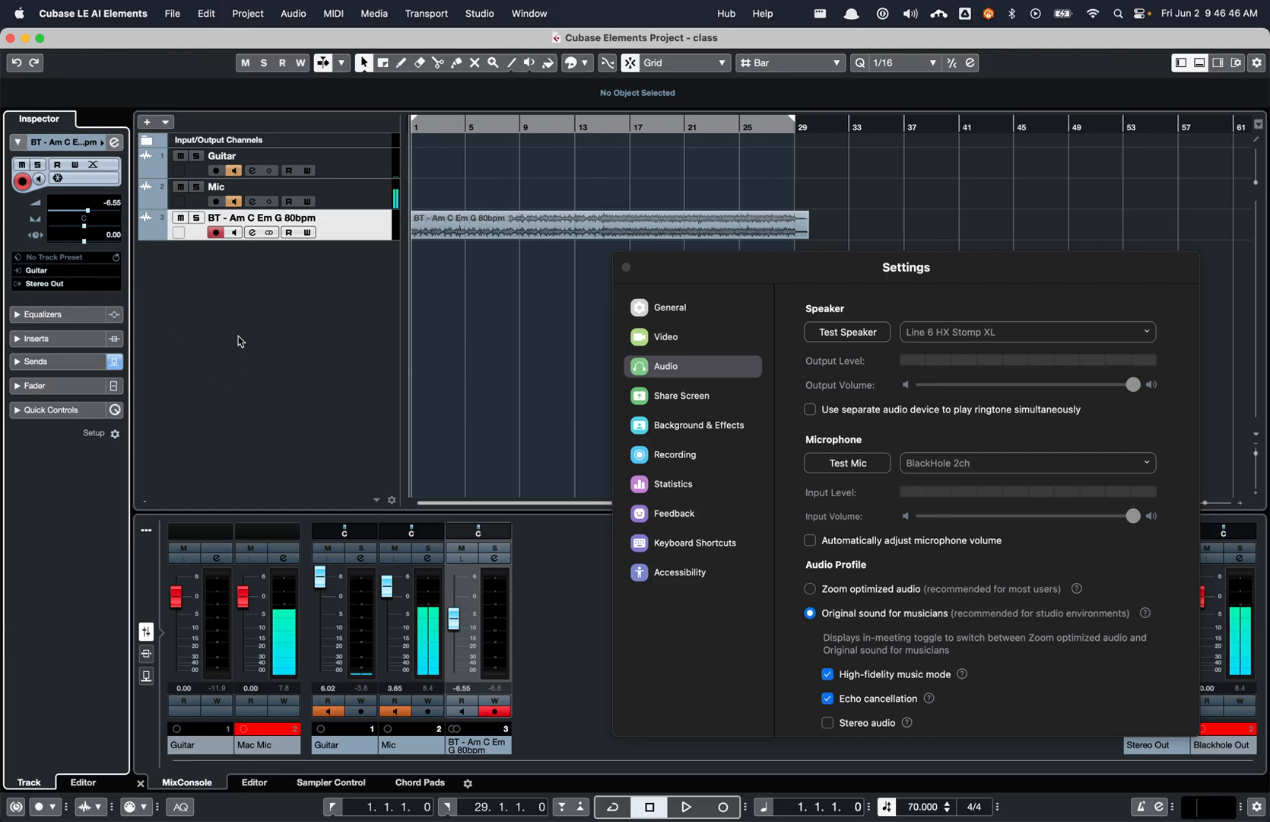
{"action": "left_click", "coordinate": [18, 362]}
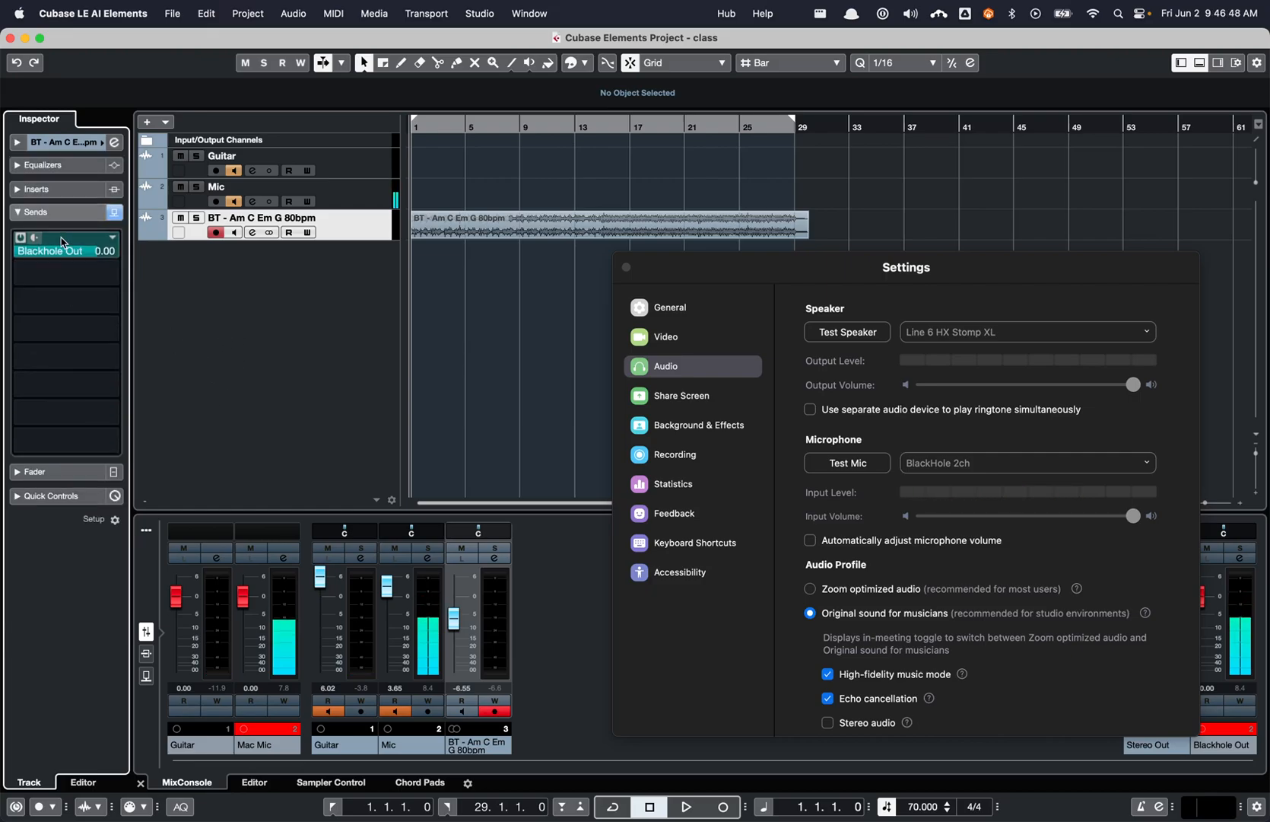
- Play the BT backing track twice to test its signal through Blackhole Out into Zoom's microphone input, stop playback, and close Zoom's settings
{"action": "left_click", "coordinate": [303, 335]}
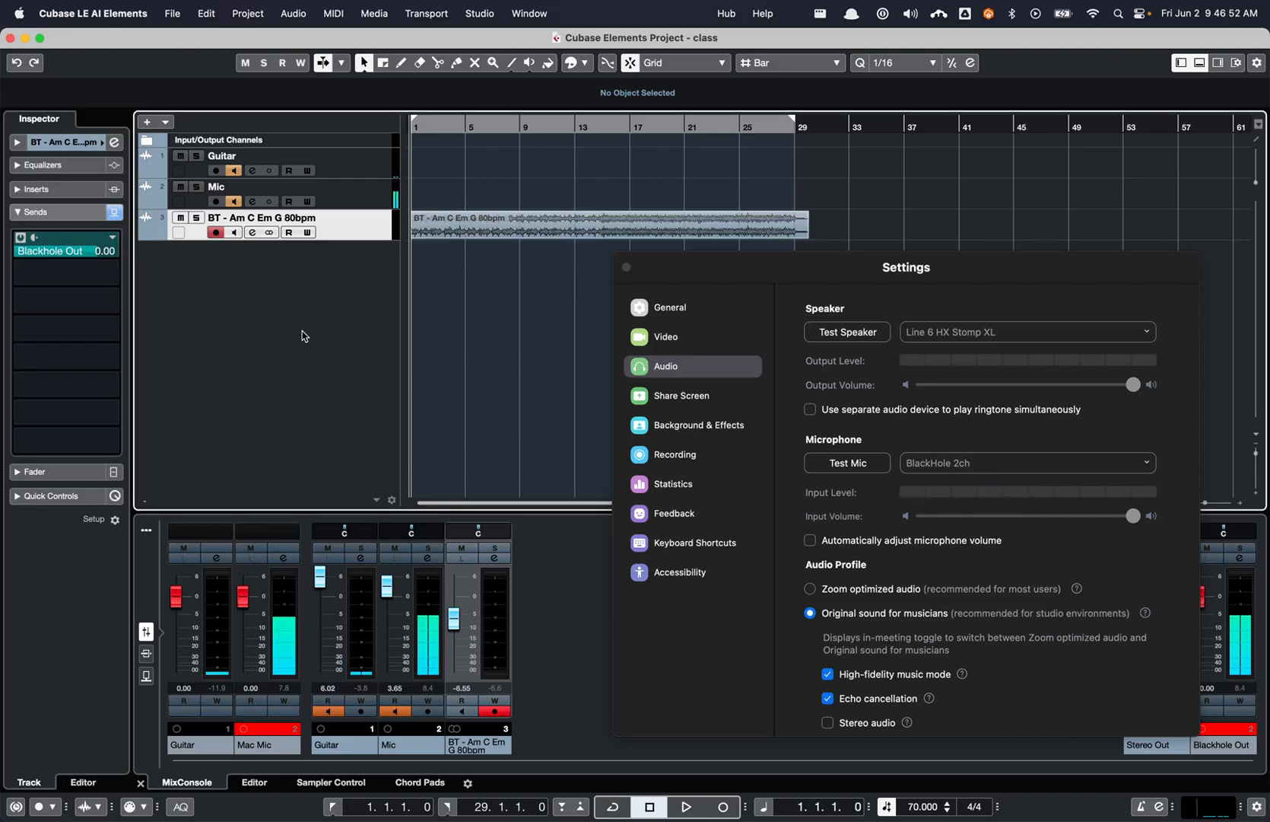
{"action": "key", "text": "space"}
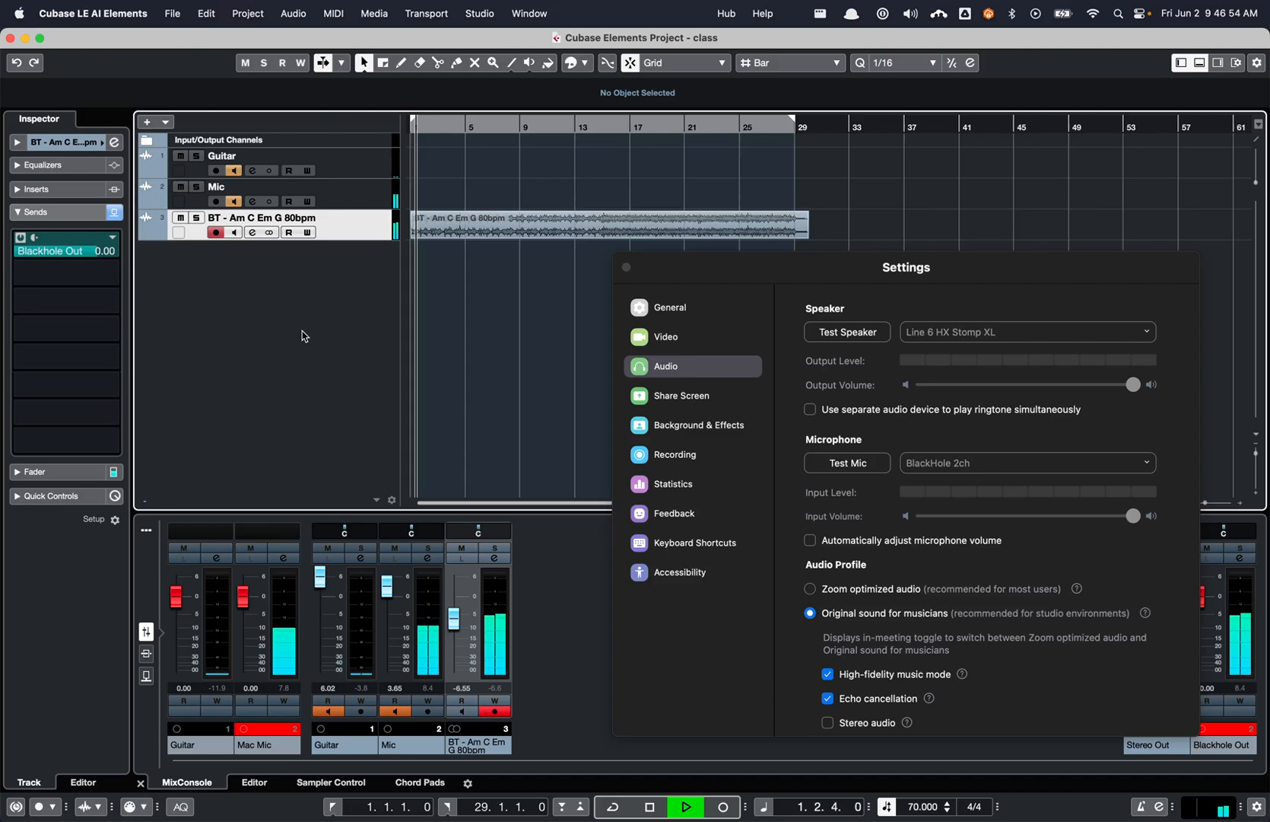
{"action": "key", "text": "space"}
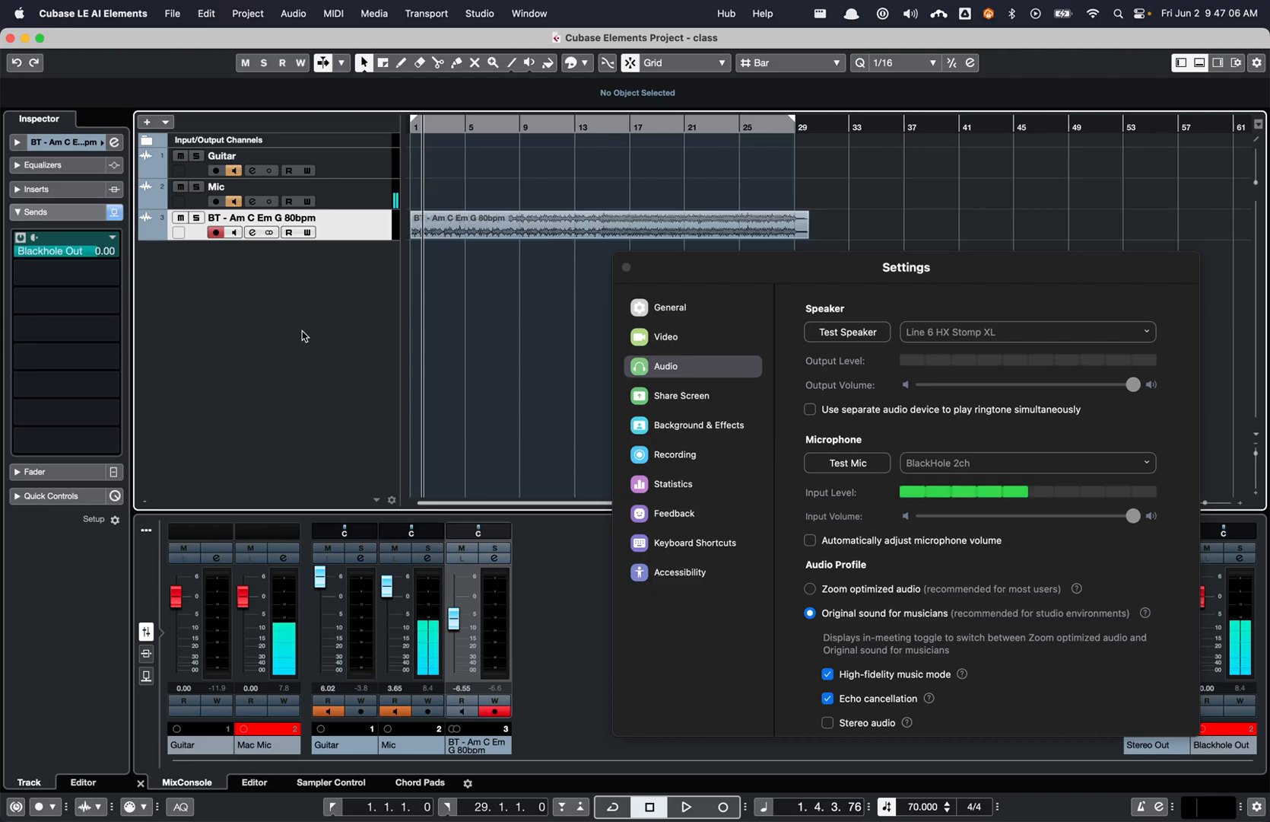
{"action": "key", "text": "space"}
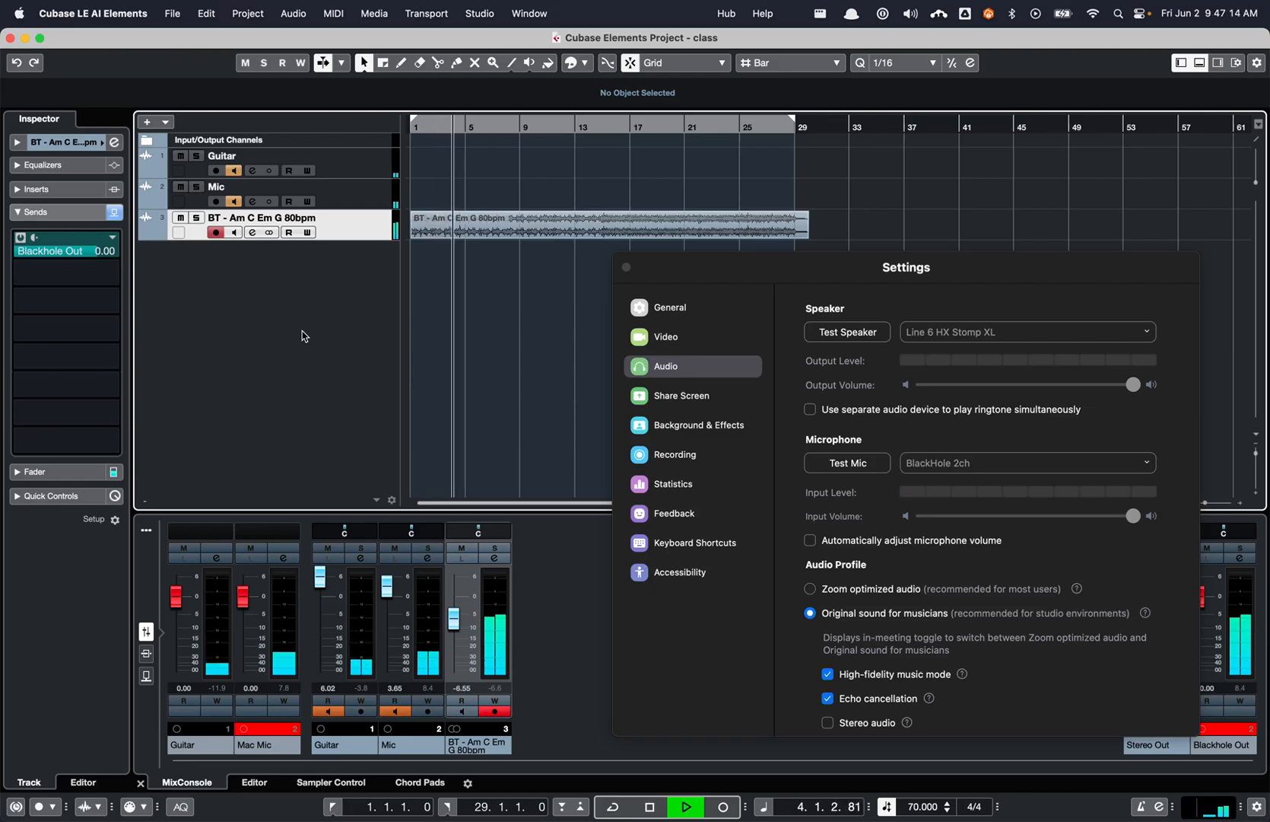
{"action": "left_click", "coordinate": [649, 806]}
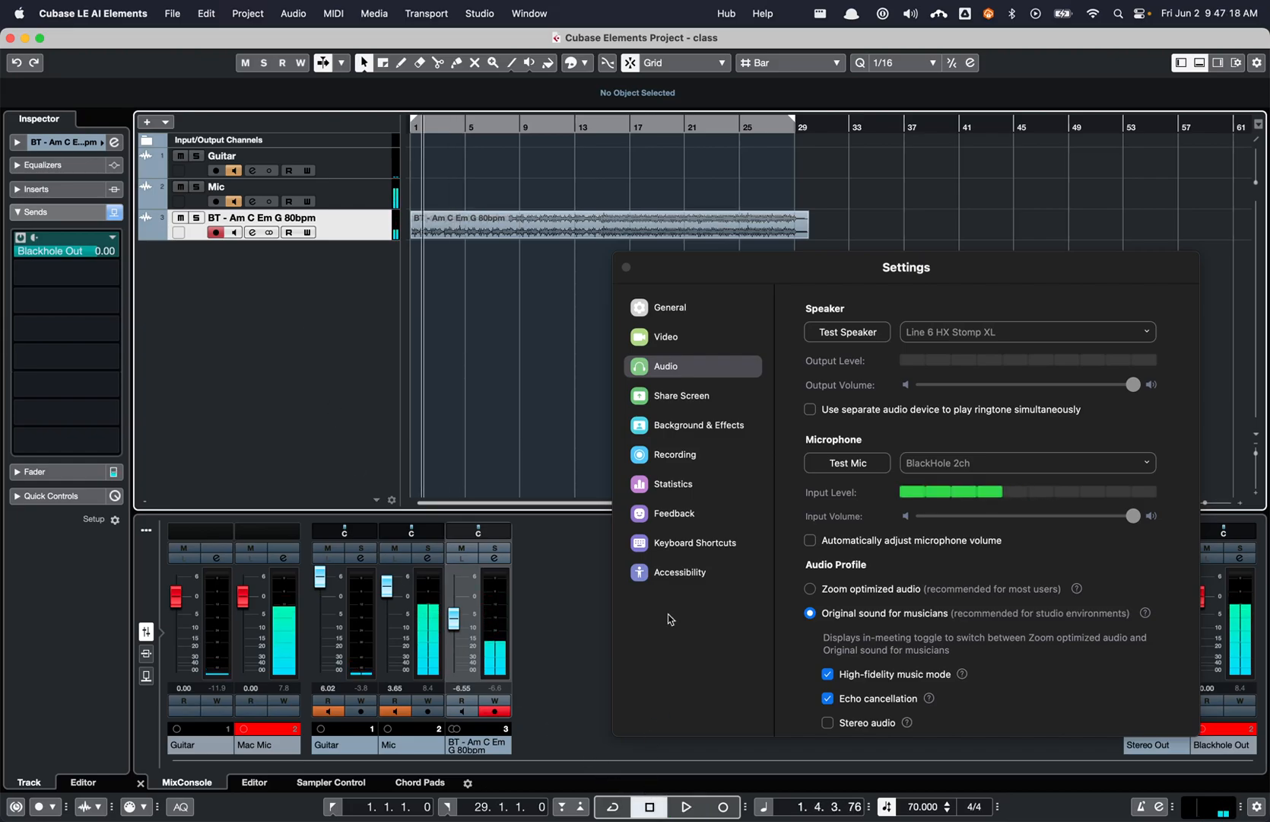
{"action": "left_click", "coordinate": [627, 268]}
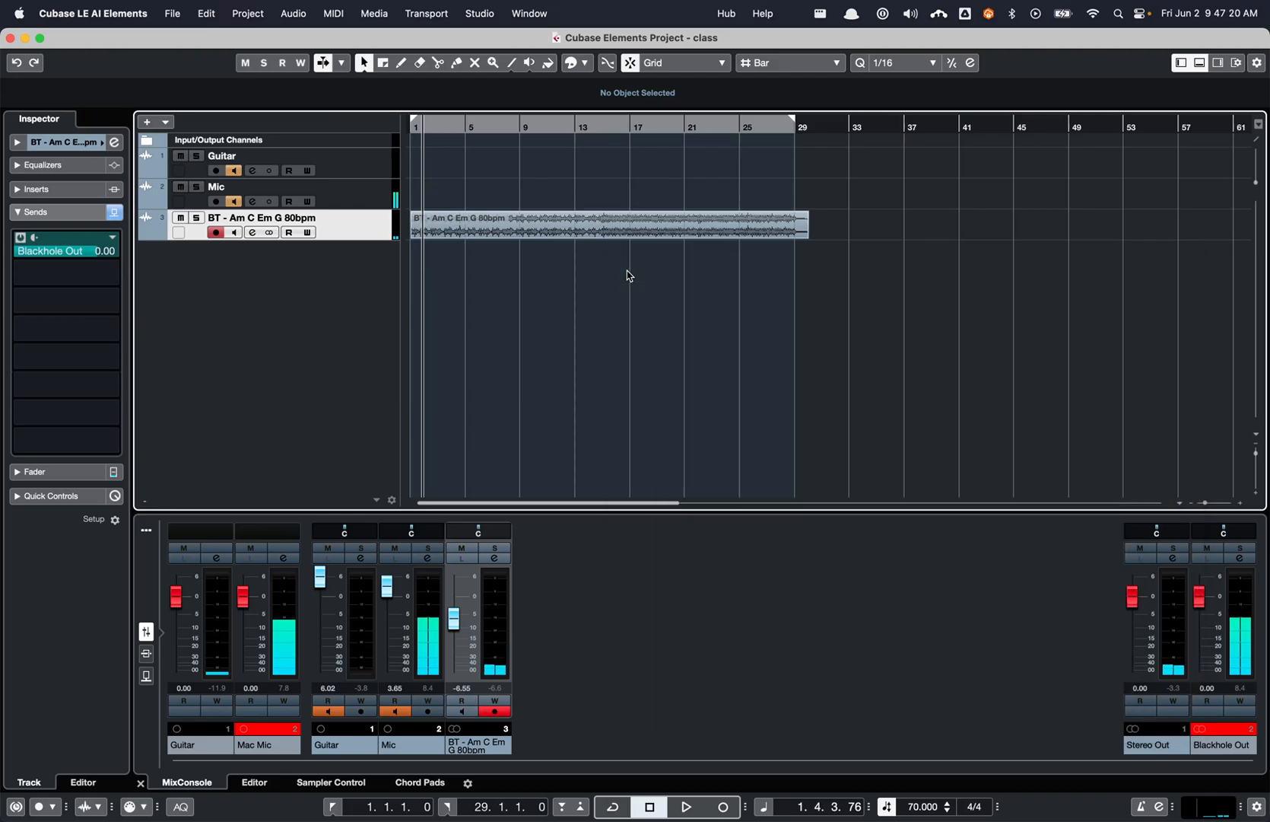